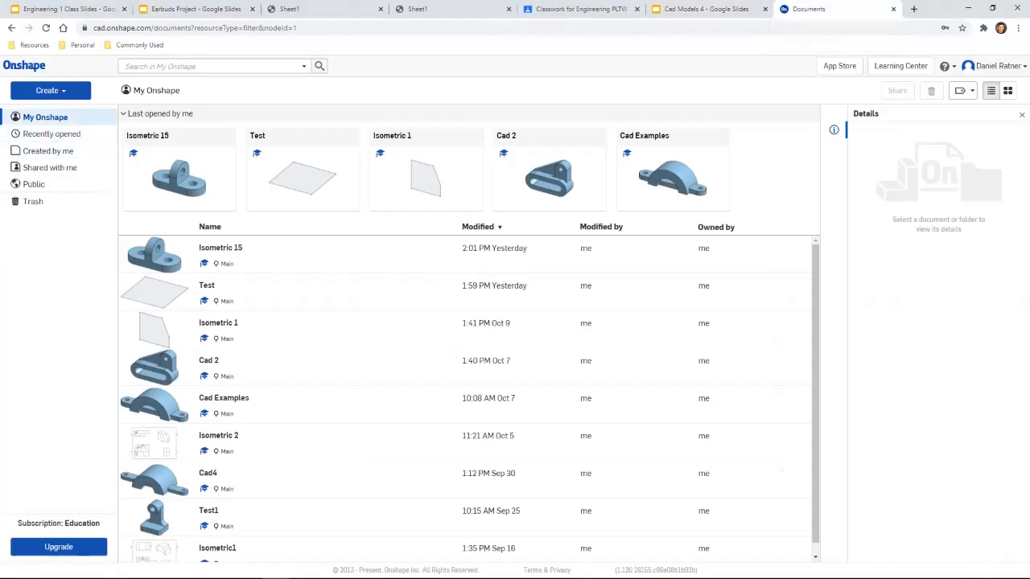
Step: Create a new Onshape document named "Isometric 10"
key(ctrl+shift+Tab)
key(ctrl+Tab)
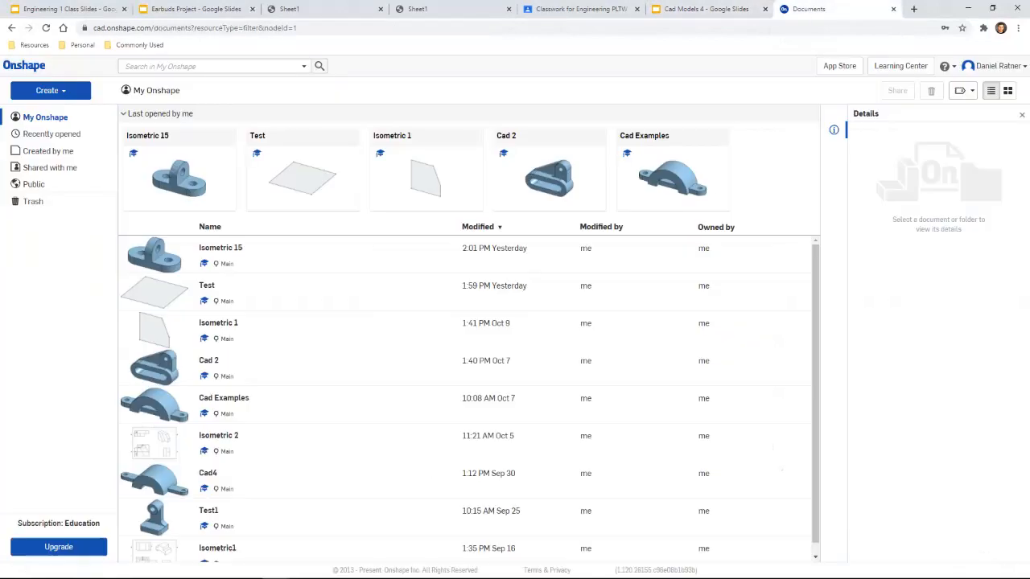
click(47, 90)
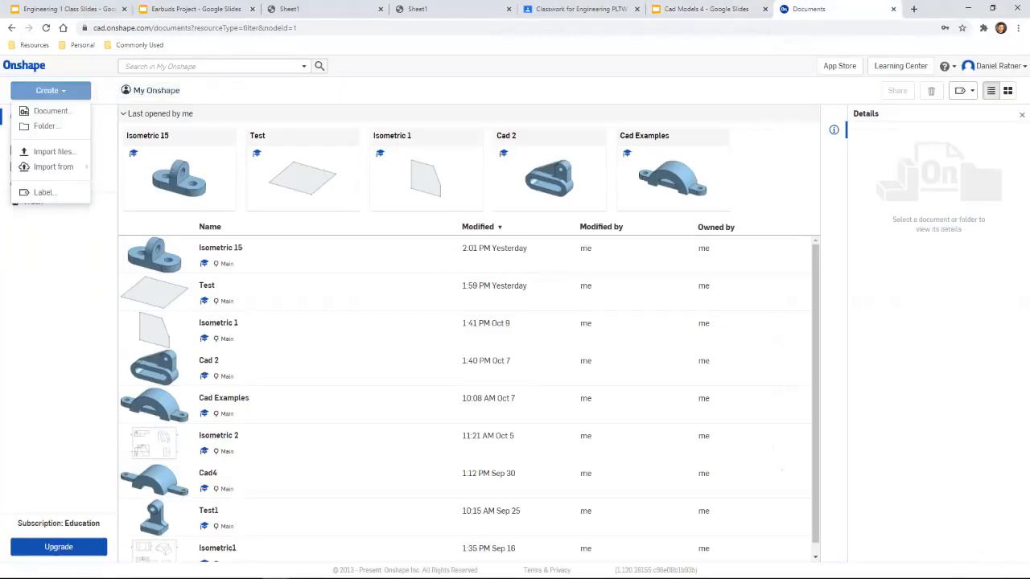
click(50, 111)
text(Is)
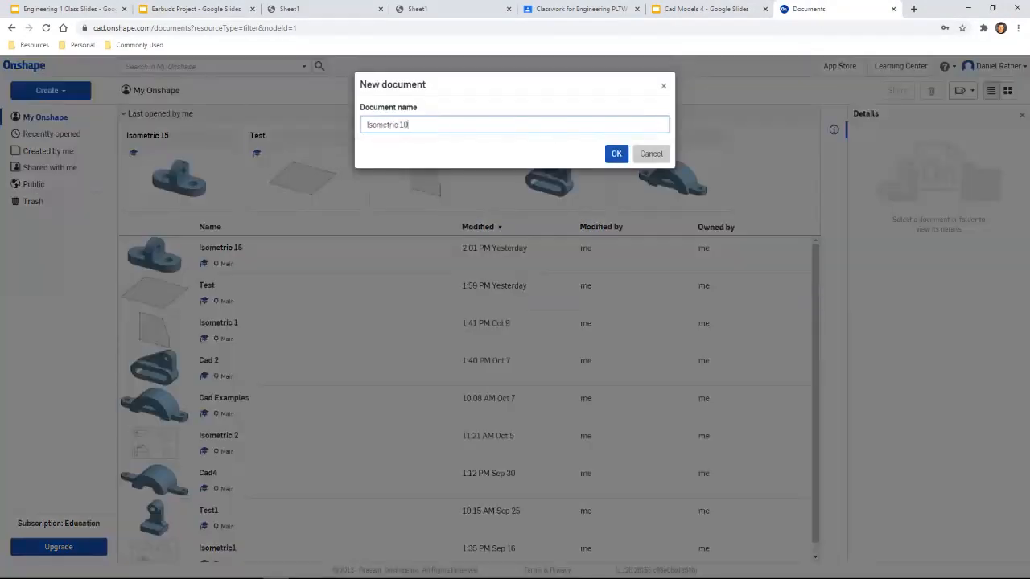
text(ometric 10)
key(Return)
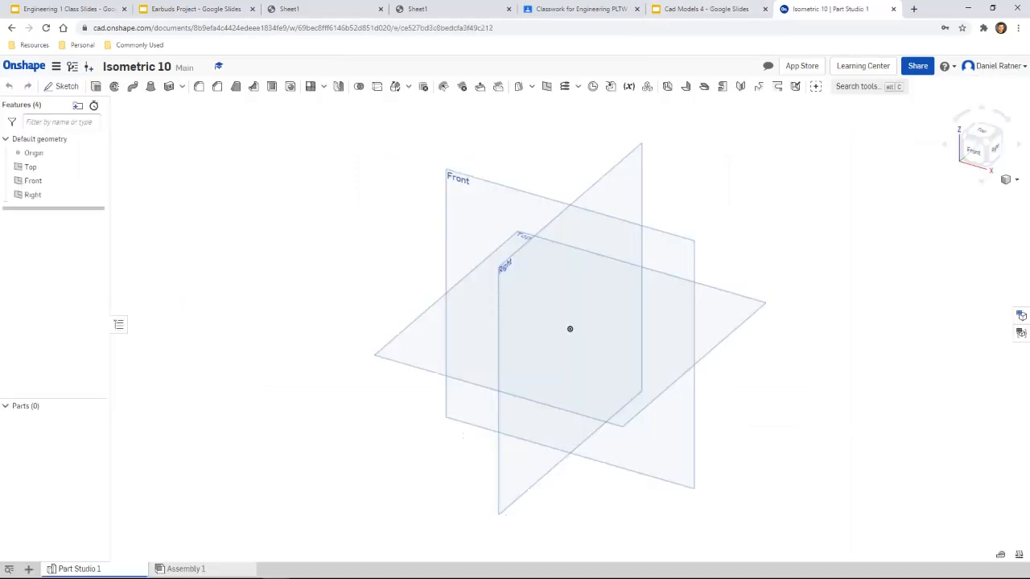
Step: Switch to the Cad Models 4 presentation in Google Slides and trace the front half of the Isometric 10 part on the drawing
click(706, 9)
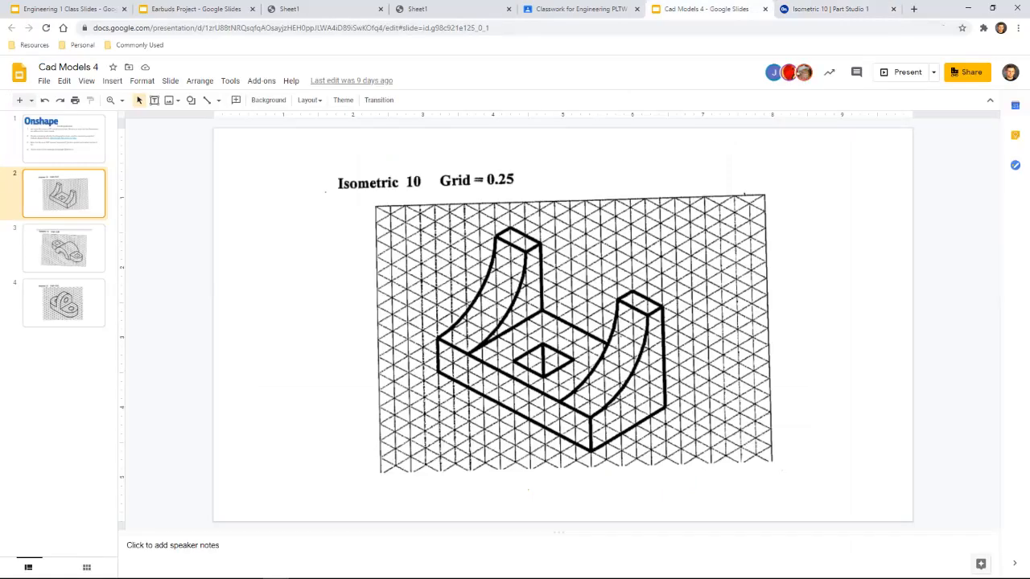
key(ctrl+1)
click(591, 384)
drag(444, 371, 593, 284)
mouse_move(444, 370)
mouse_down()
mouse_move(592, 445)
mouse_move(438, 385)
mouse_move(441, 426)
mouse_move(572, 505)
mouse_move(593, 473)
mouse_move(591, 447)
mouse_up()
mouse_move(594, 517)
mouse_down()
mouse_move(740, 436)
mouse_move(741, 300)
mouse_move(728, 234)
mouse_up()
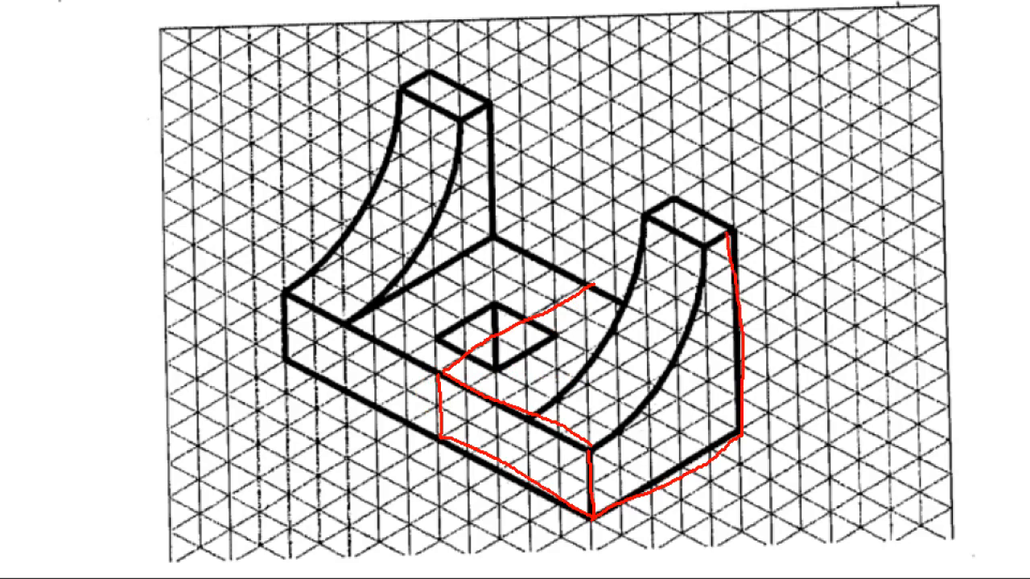
mouse_move(437, 443)
mouse_down()
mouse_move(553, 522)
mouse_move(641, 507)
mouse_move(737, 447)
mouse_up()
key(Escape)
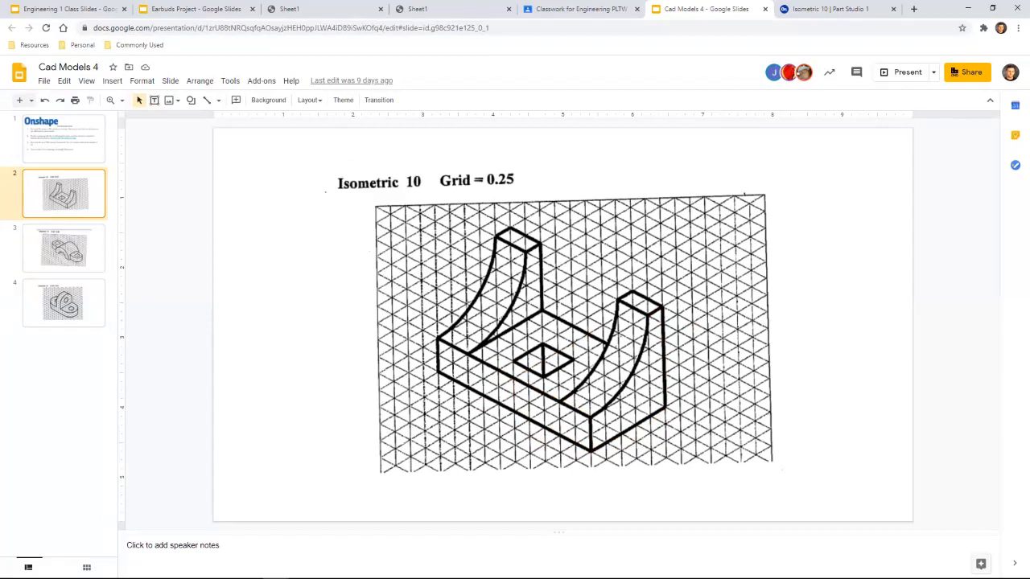
Step: Switch to Onshape and sketch a 1.25 by 1.25 in rectangle on the Top plane with one corner at the origin
click(828, 9)
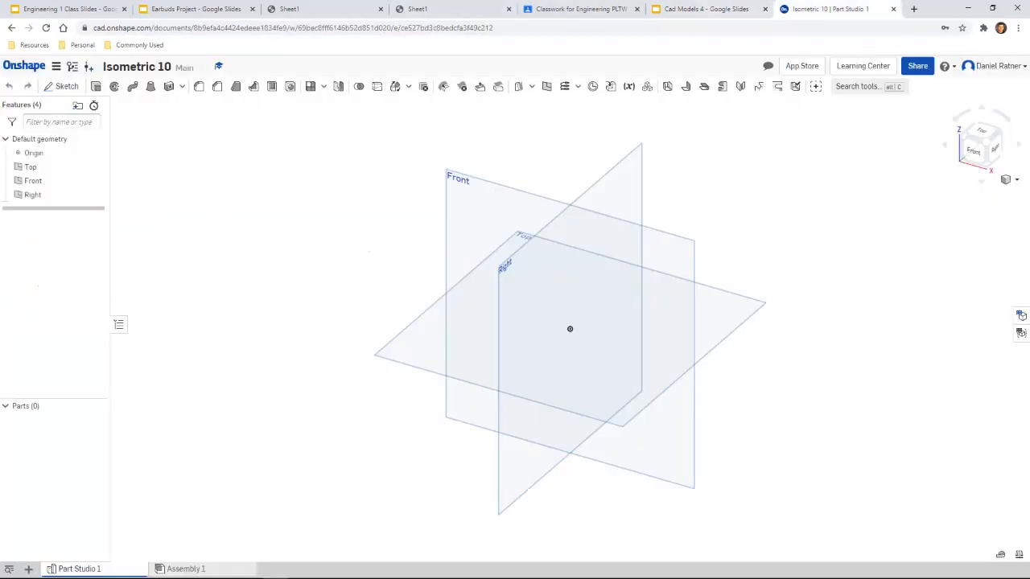
key(shift+s)
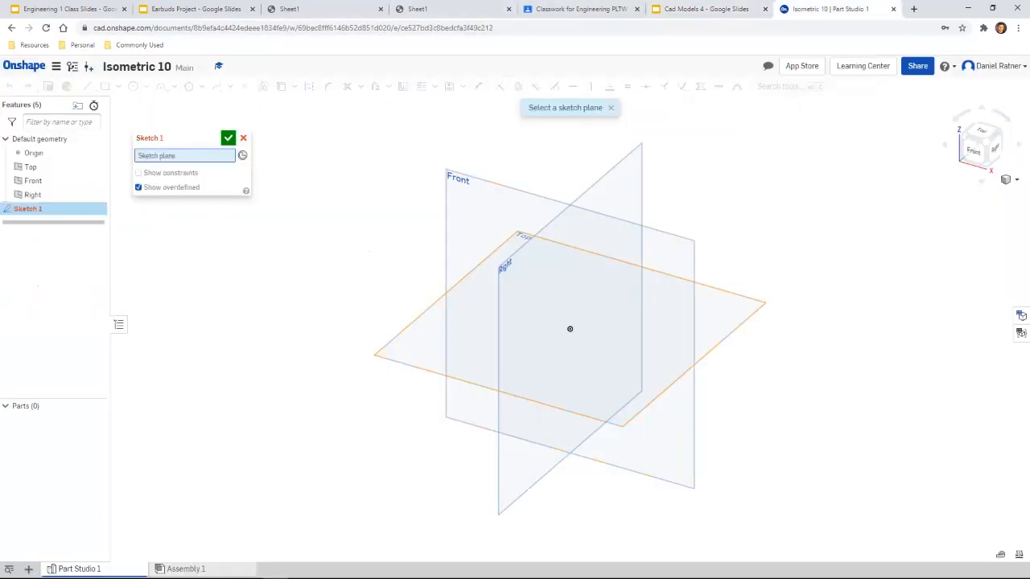
click(570, 328)
key(n)
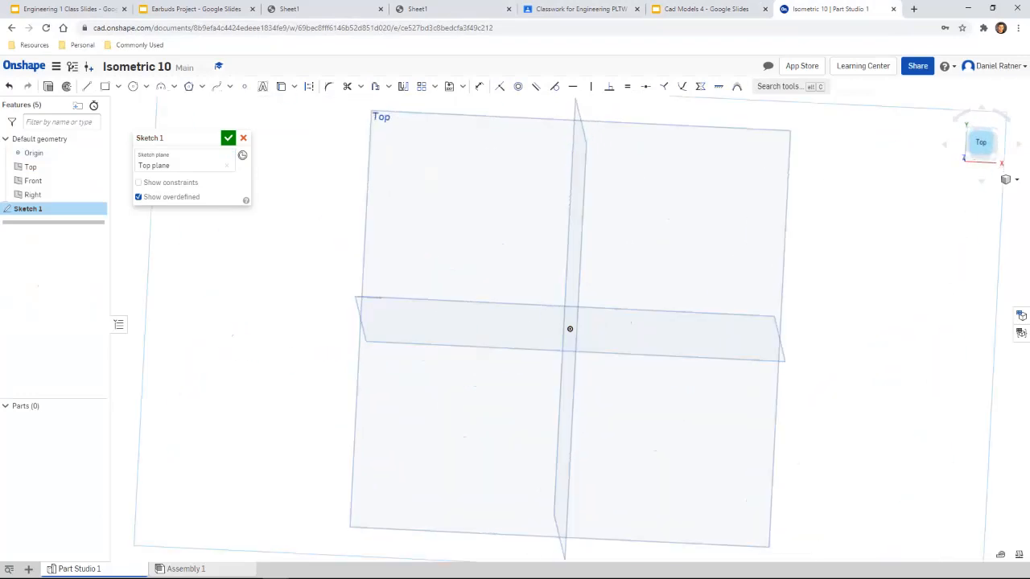
key(g)
click(570, 328)
click(730, 197)
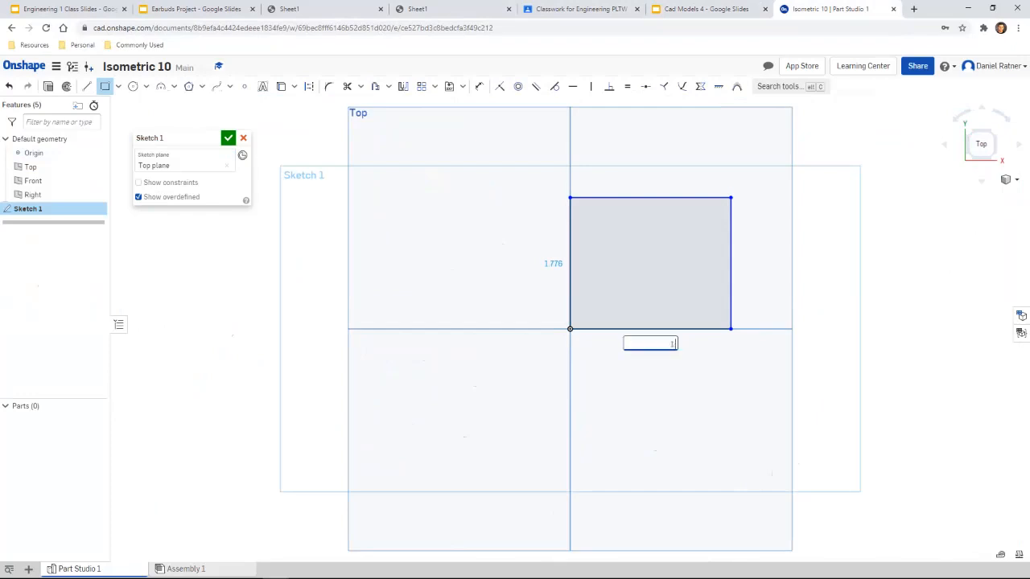
key(Return)
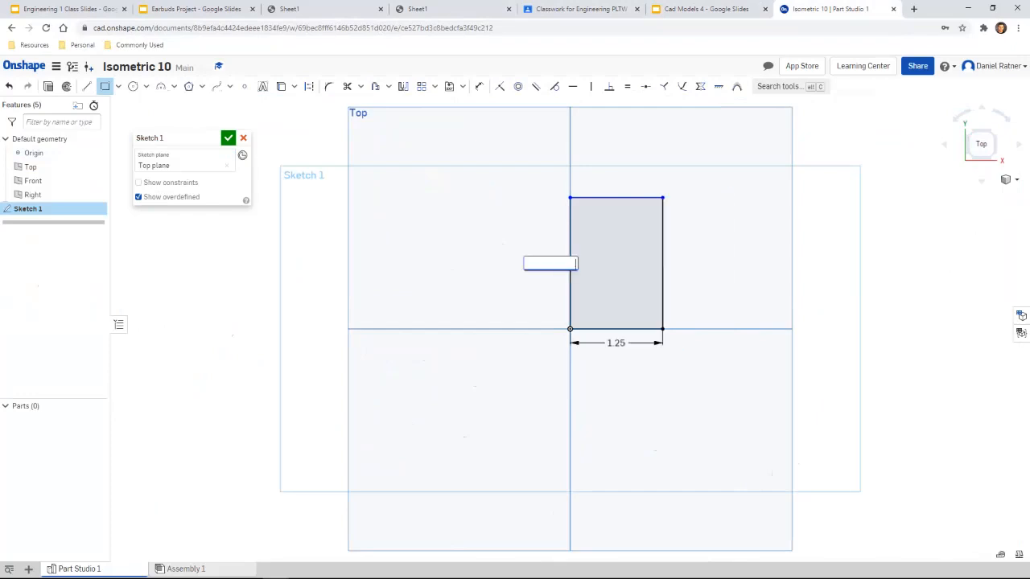
text(1.25)
key(Return)
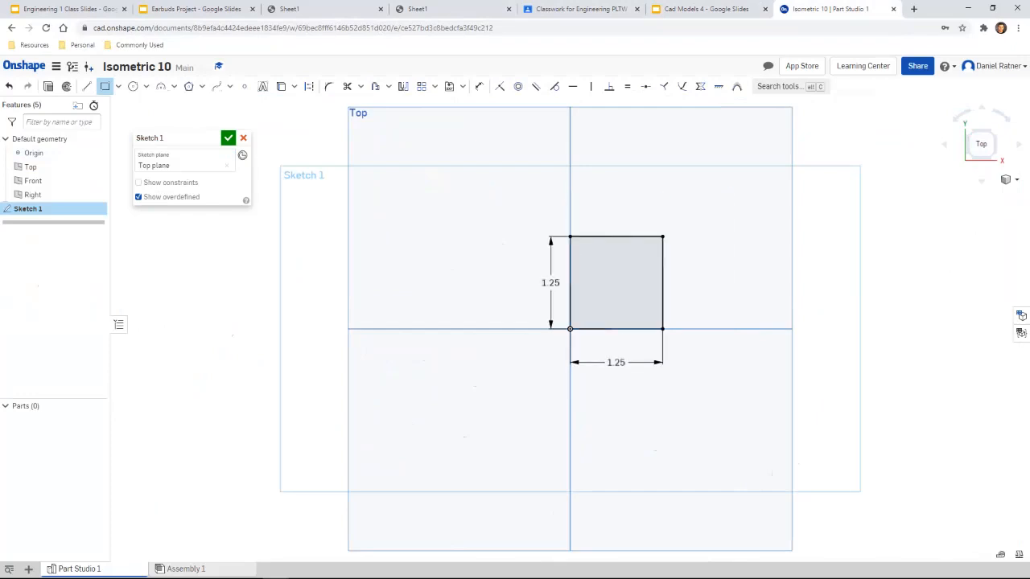
Step: Switch to the Isometric 10 drawing in Google Slides and trace half of the square hole to read its size
click(705, 9)
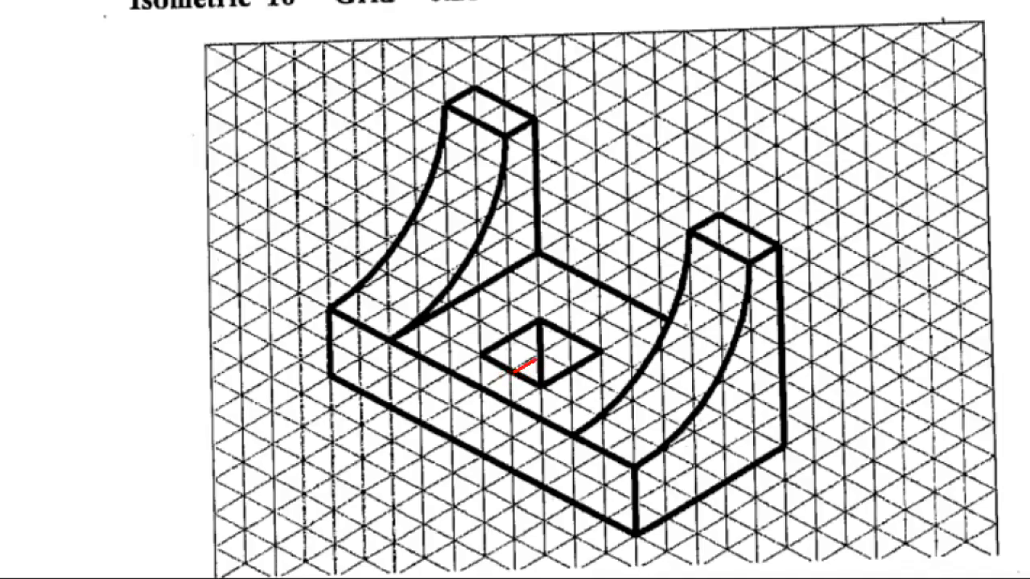
drag(549, 390, 594, 358)
drag(513, 371, 541, 386)
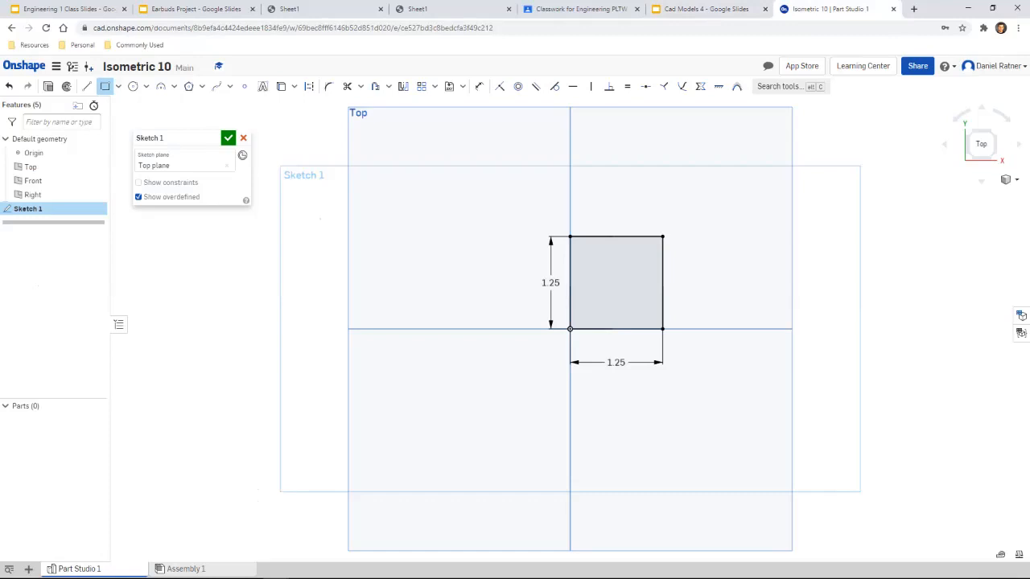
Step: Switch to Onshape and draw a 0.25 in line up from the origin along the square's vertical edge
click(87, 86)
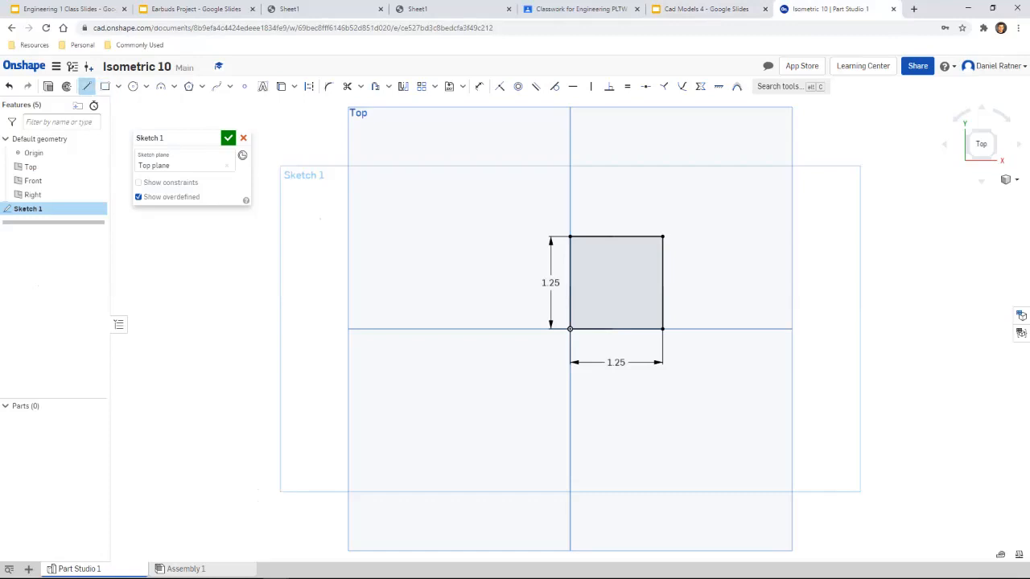
scroll(593, 310, up, 5)
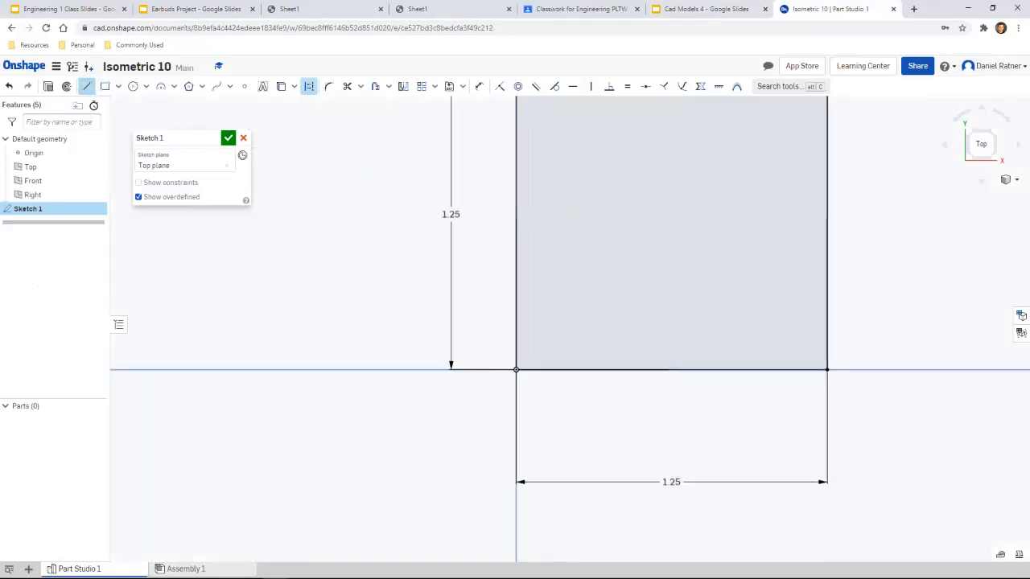
click(516, 318)
text(.25)
key(Return)
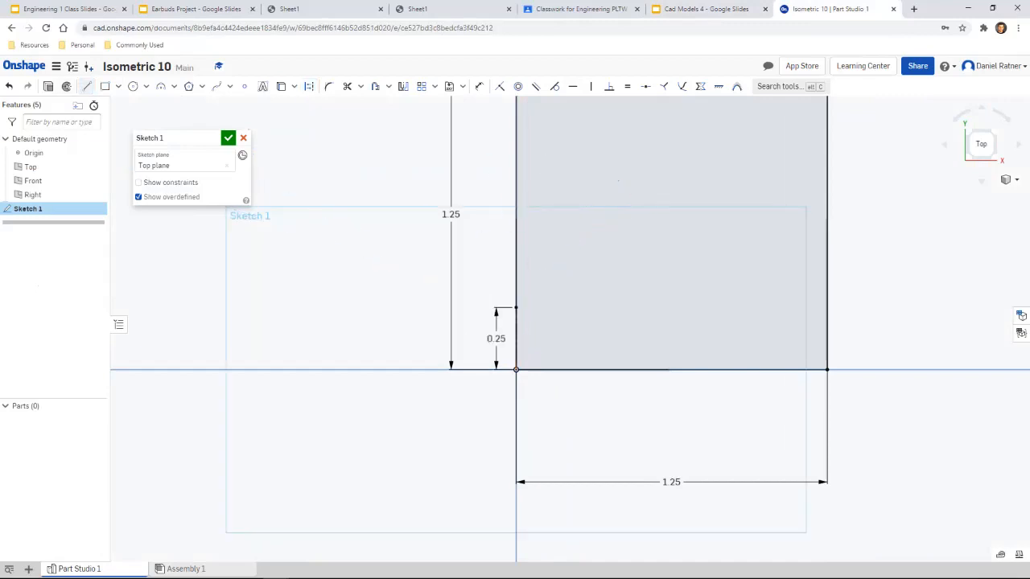
Step: Sketch a rectangle 0.25 in wide and 0.5 in high inside the square, starting at the short line's upper end
click(105, 86)
scroll(434, 284, up, 1)
click(530, 312)
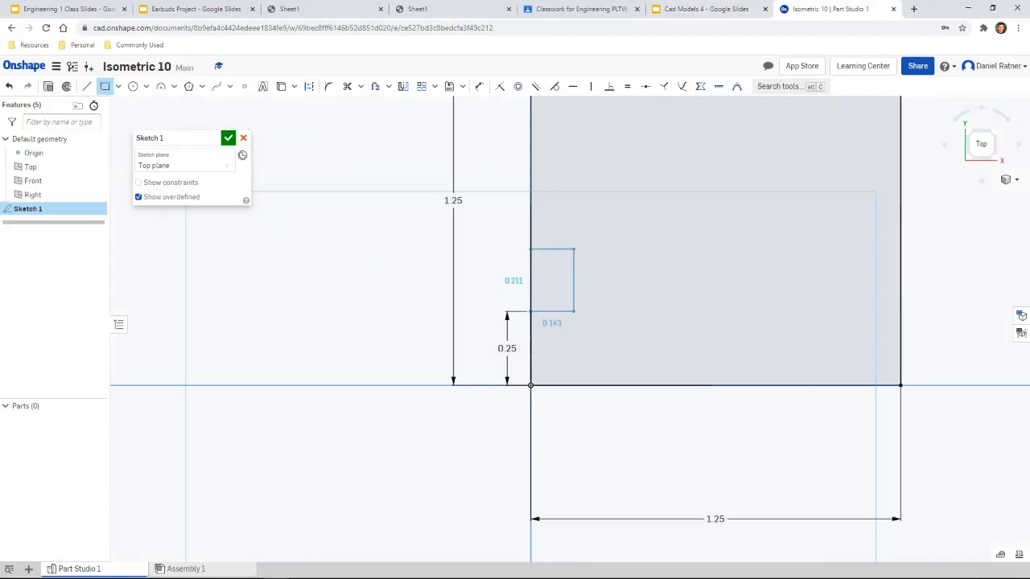
key(Tab)
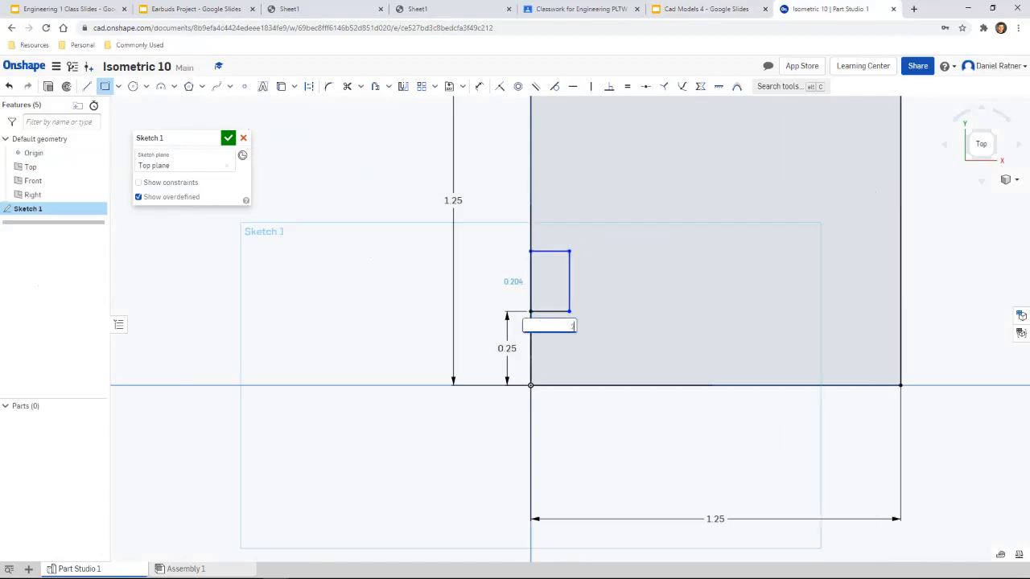
text(.25)
key(Tab)
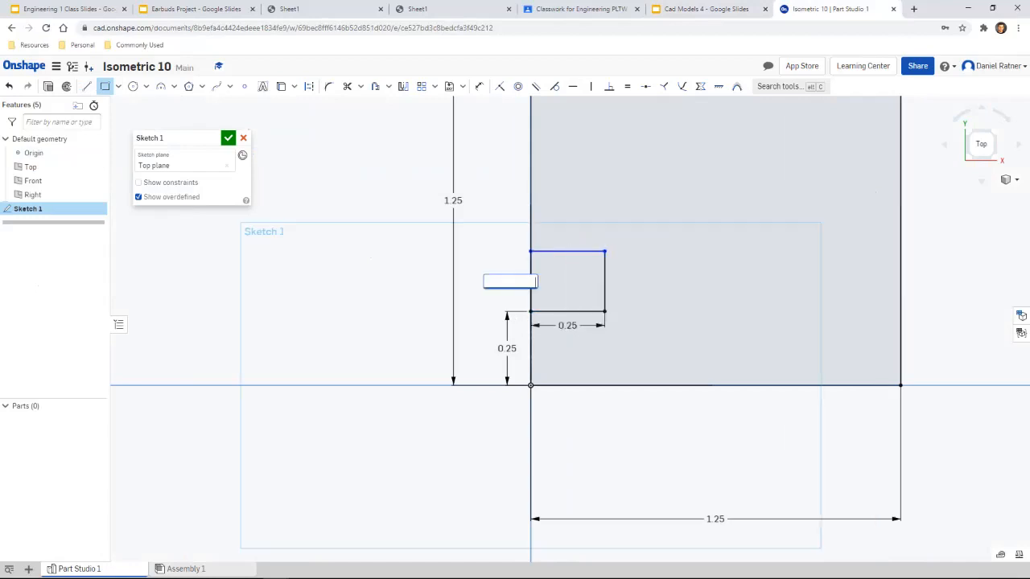
text(.5)
key(Return)
scroll(543, 241, up, 1)
mouse_move(542, 242)
middle_down()
mouse_move(514, 285)
mouse_move(500, 345)
middle_up()
scroll(500, 344, down, 1)
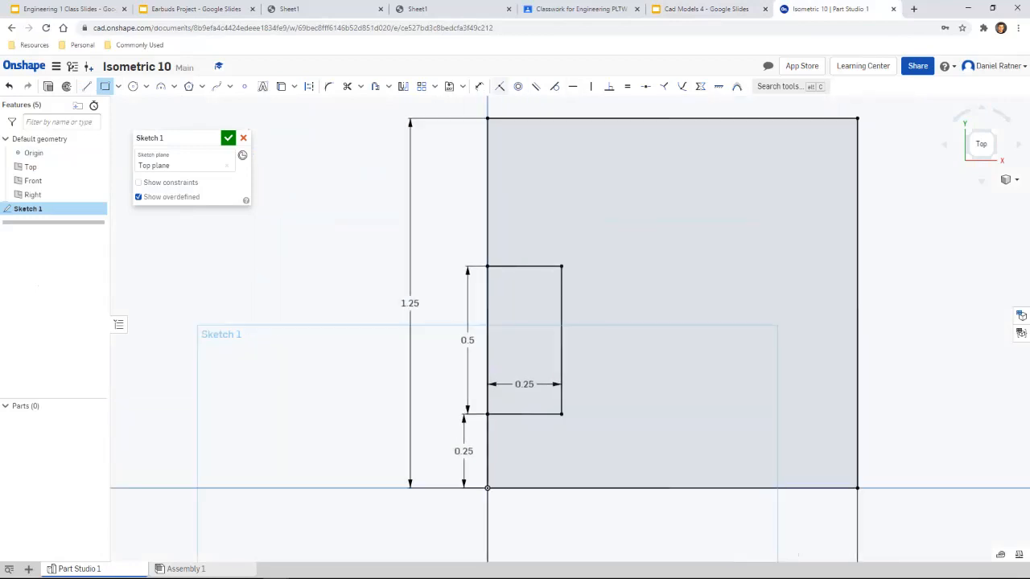
Step: Trim the edge segment shared by the small rectangle and the square to open the notch, and finish the sketch
click(347, 86)
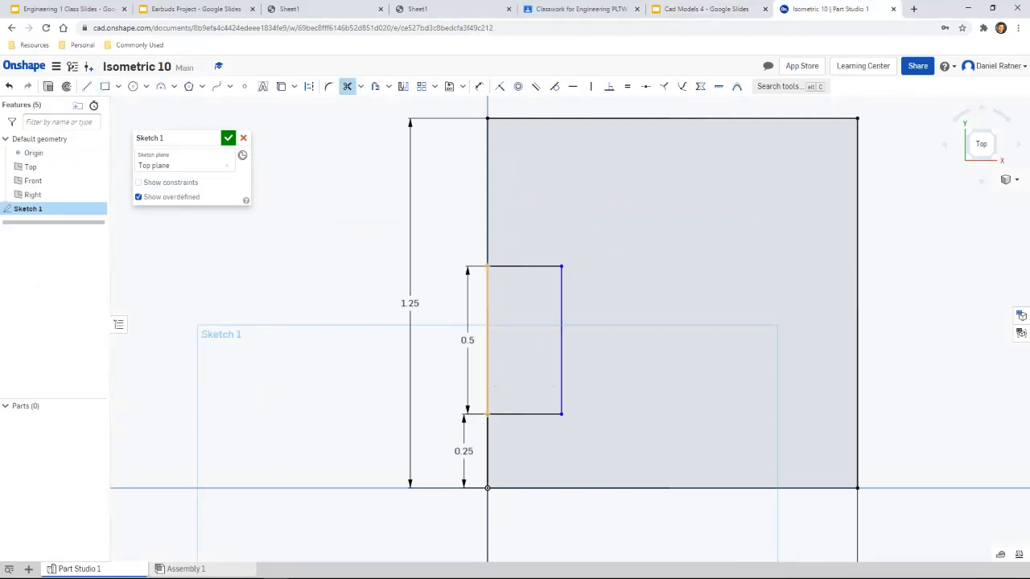
click(487, 339)
scroll(456, 296, down, 2)
middle_drag(456, 295, 352, 322)
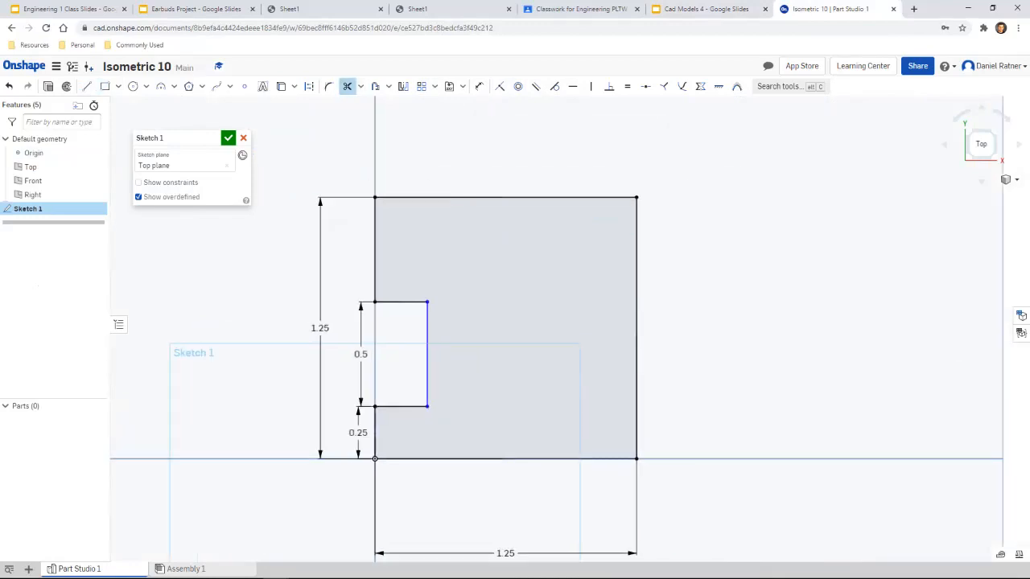
click(229, 138)
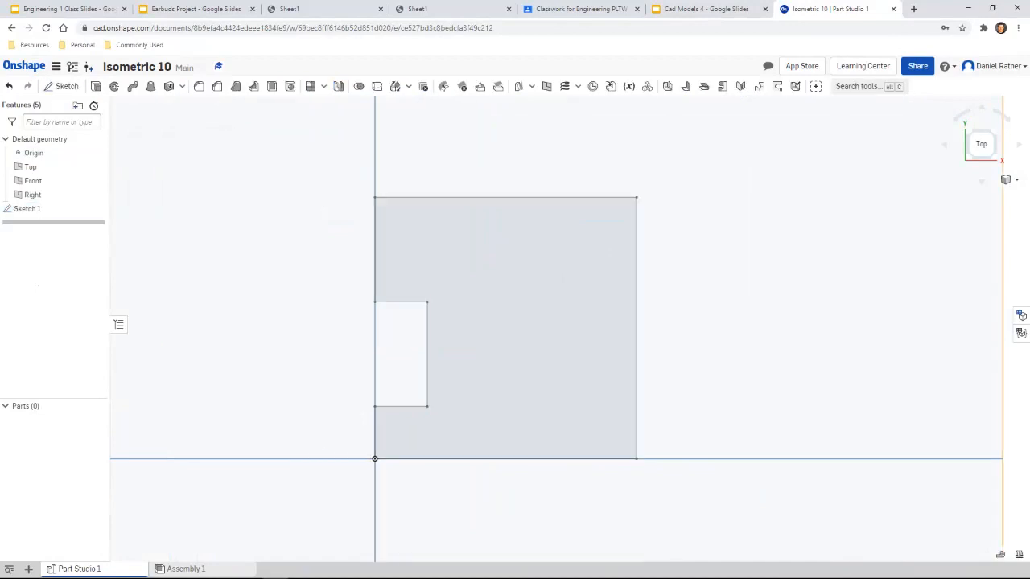
Step: Extrude the notched square as a new solid to a blind depth of 0.5 in, checking the height against the Isometric 10 drawing
key(shift+e)
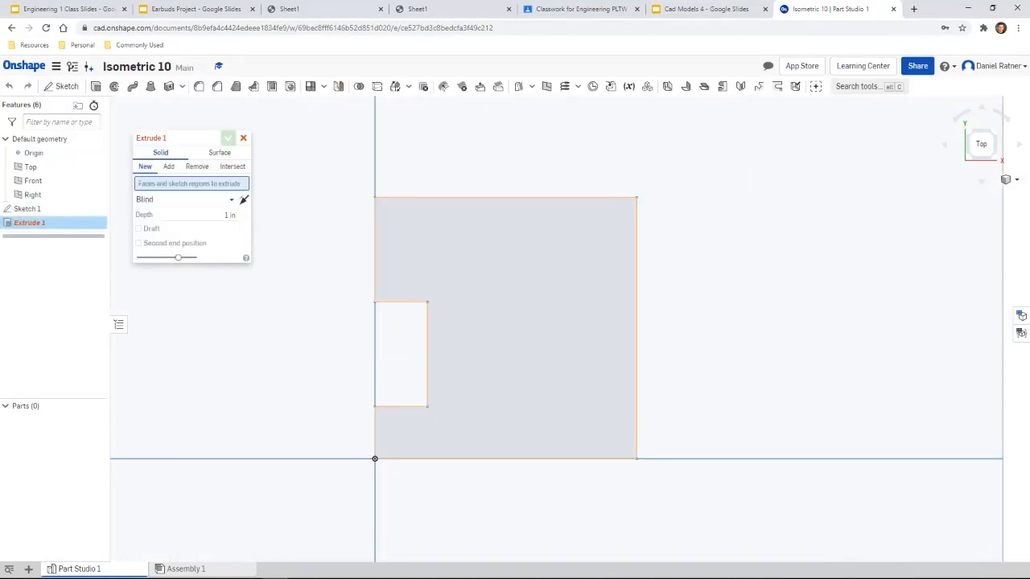
click(994, 157)
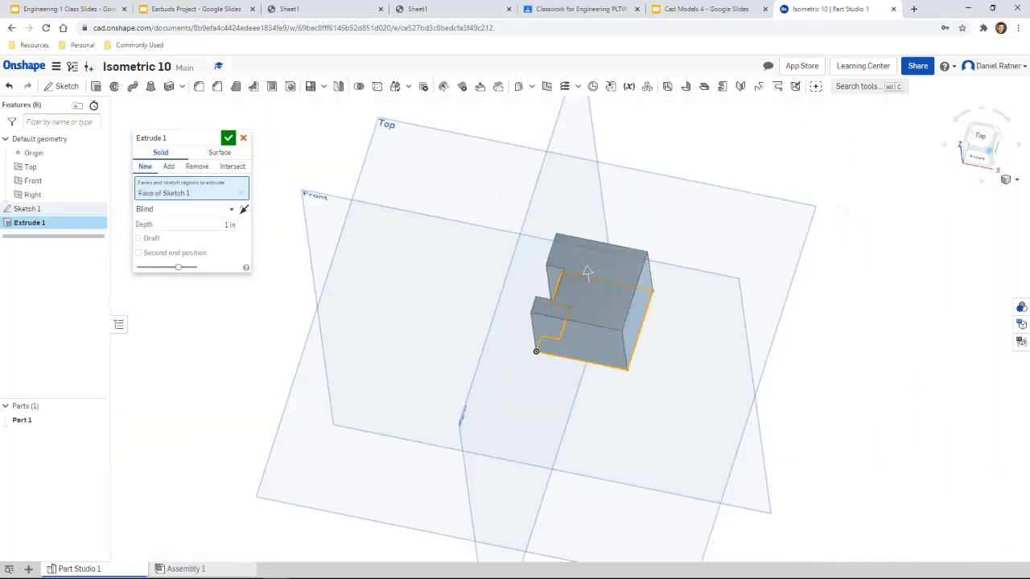
scroll(572, 293, up, 5)
click(230, 225)
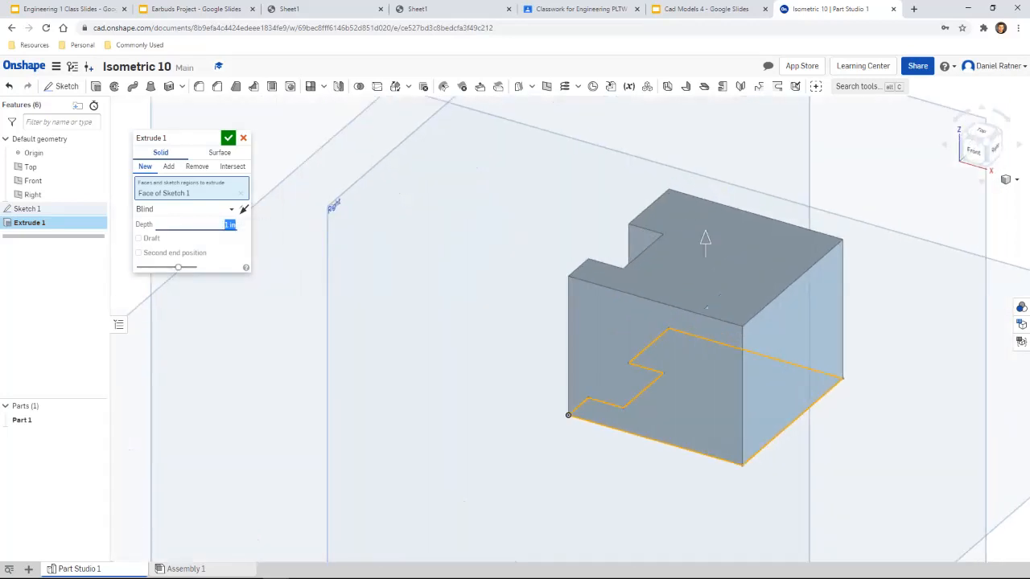
text(0.5)
key(Return)
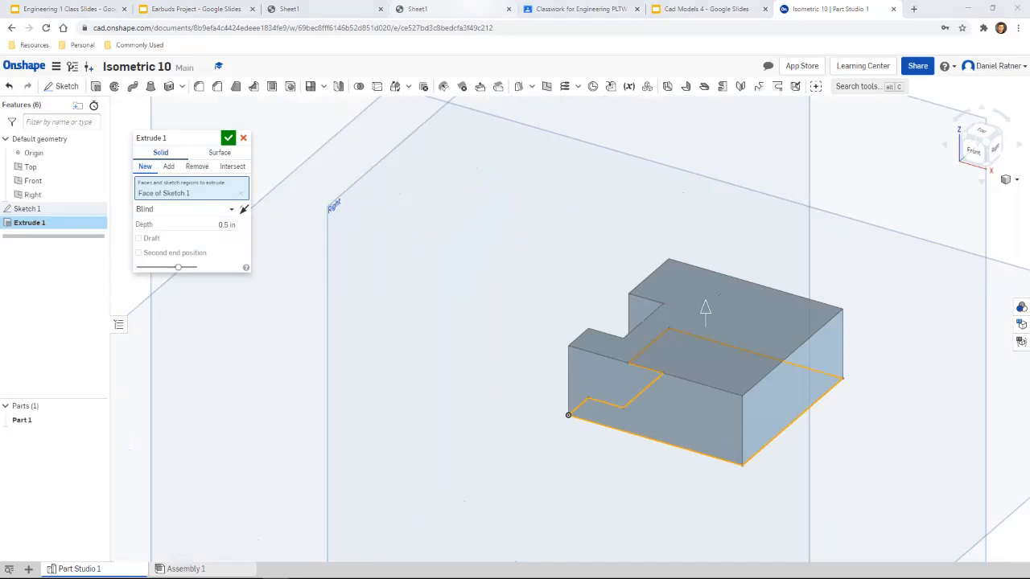
click(701, 8)
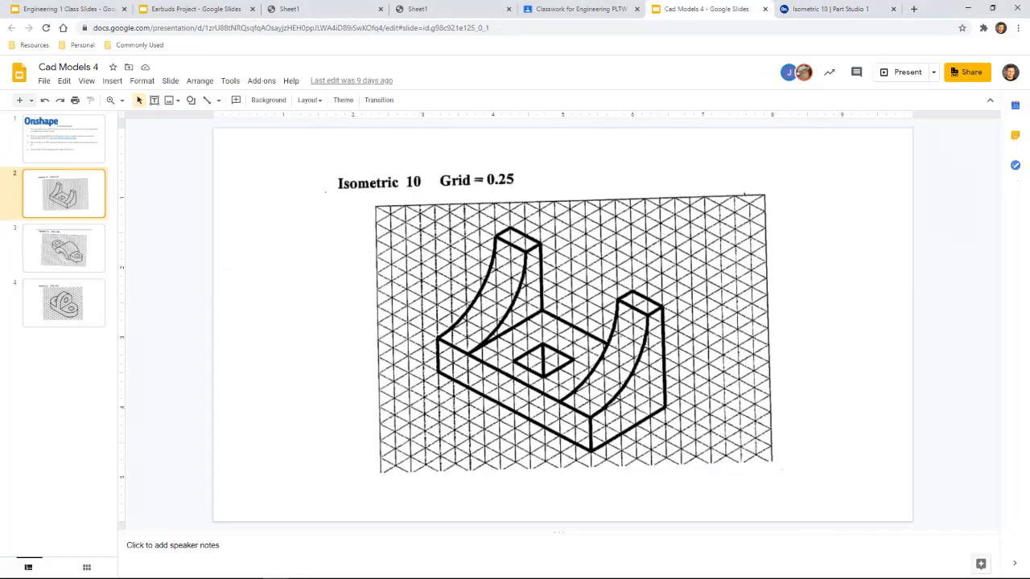
click(833, 9)
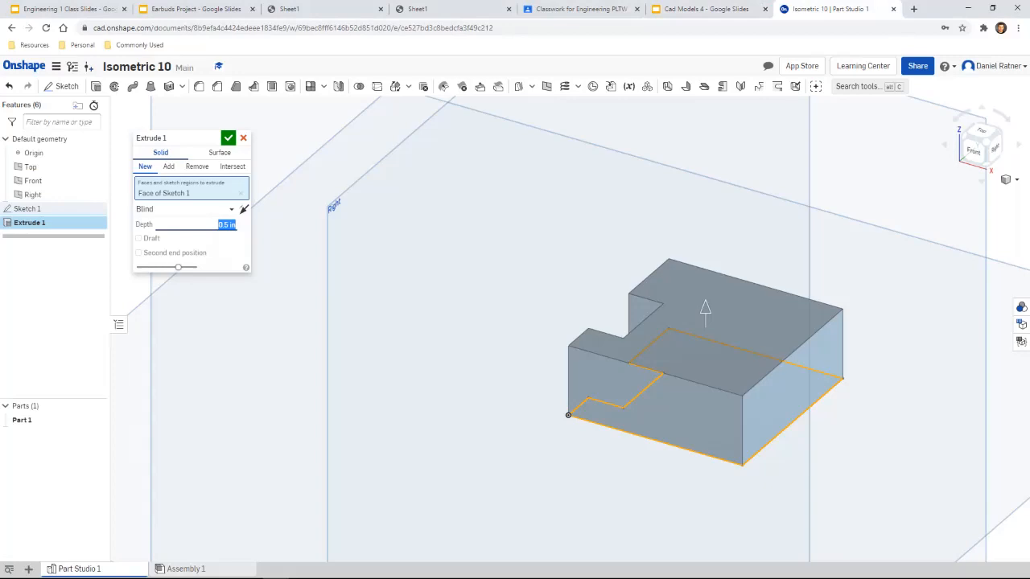
key(Return)
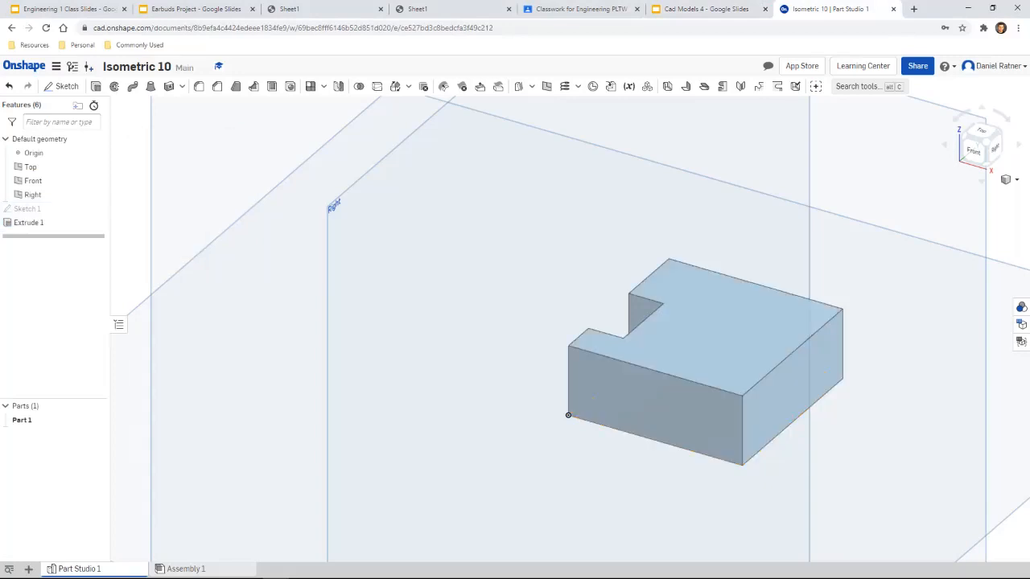
middle_drag(507, 517, 367, 562)
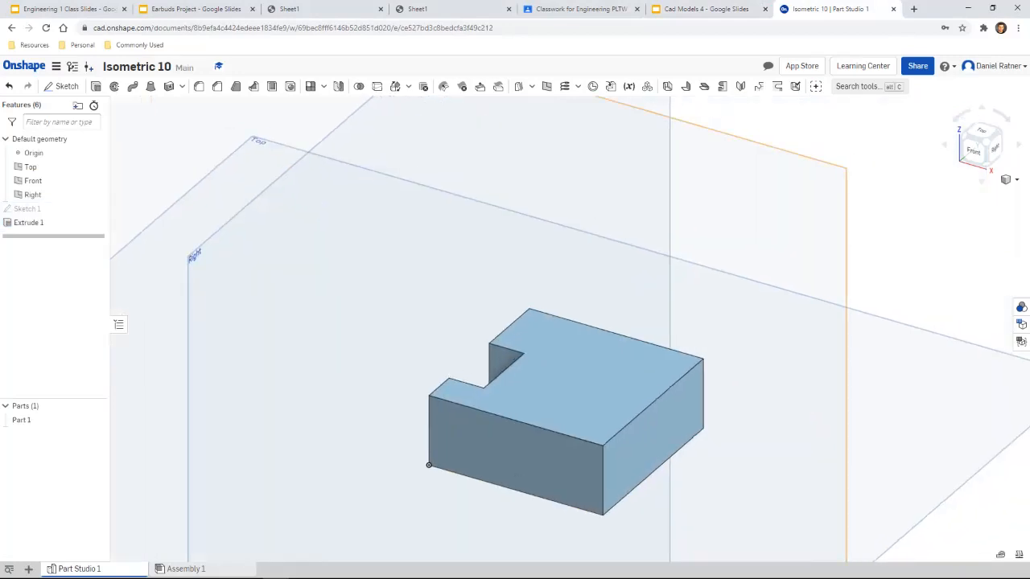
Step: Switch to the Isometric 10 drawing in Google Slides and trace the curved face of the front upright
click(707, 9)
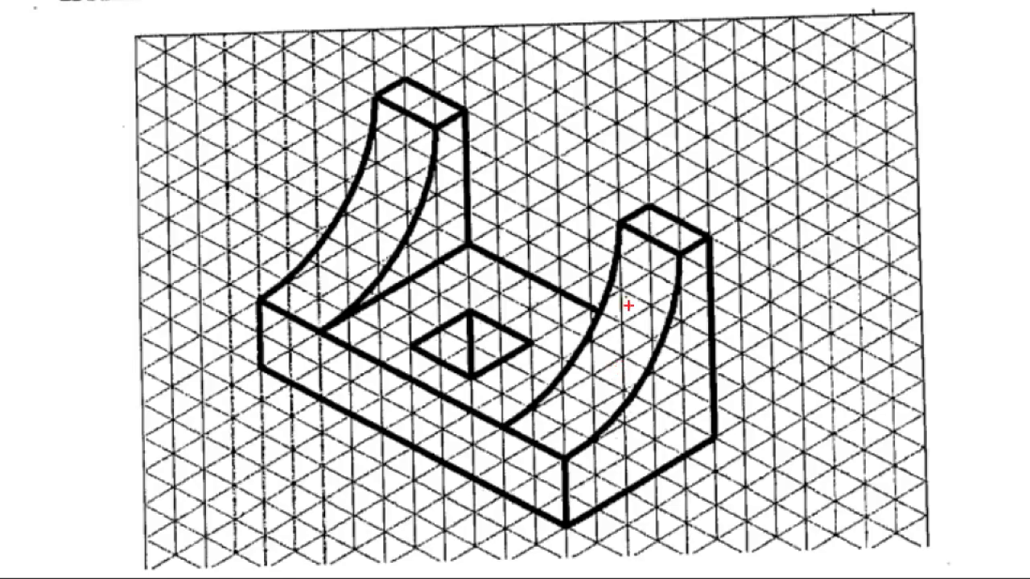
mouse_move(619, 304)
mouse_down()
mouse_move(609, 344)
mouse_move(573, 398)
mouse_move(567, 445)
mouse_move(664, 316)
mouse_move(679, 254)
mouse_up()
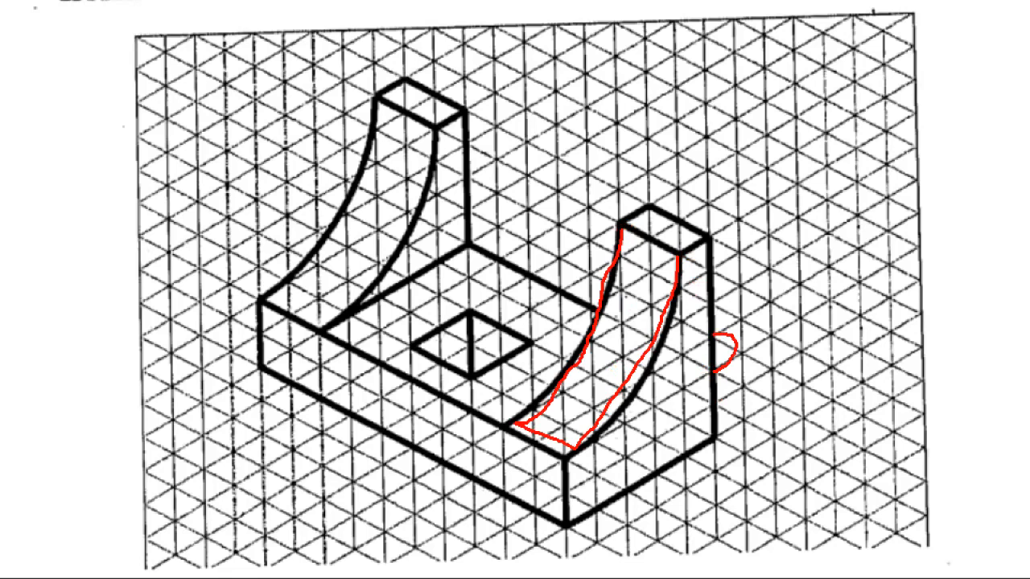
Step: Finish marking the upright's back edge on the drawing, switch to Onshape and start a sketch on the block's right end face
drag(715, 302, 716, 246)
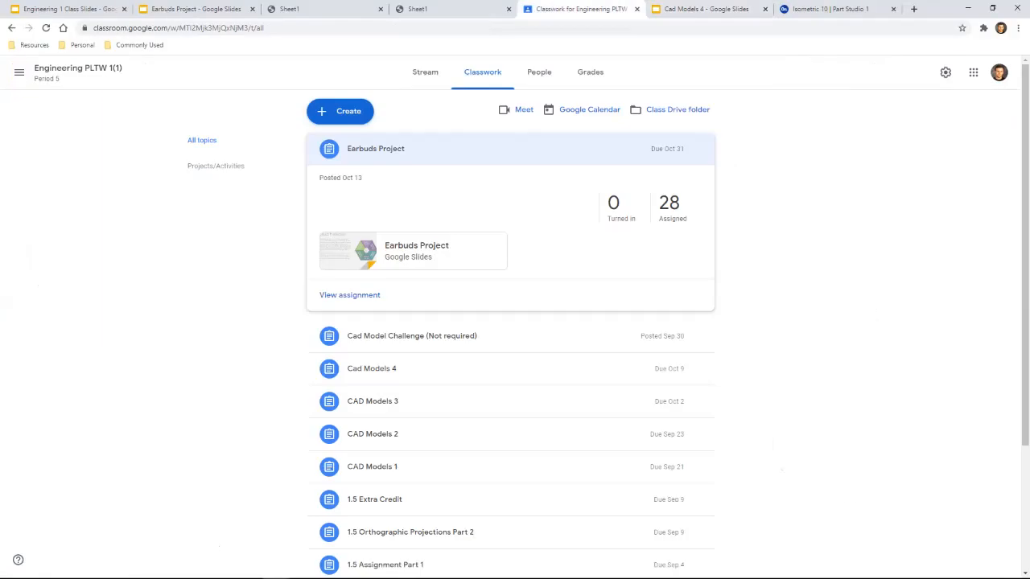
click(829, 9)
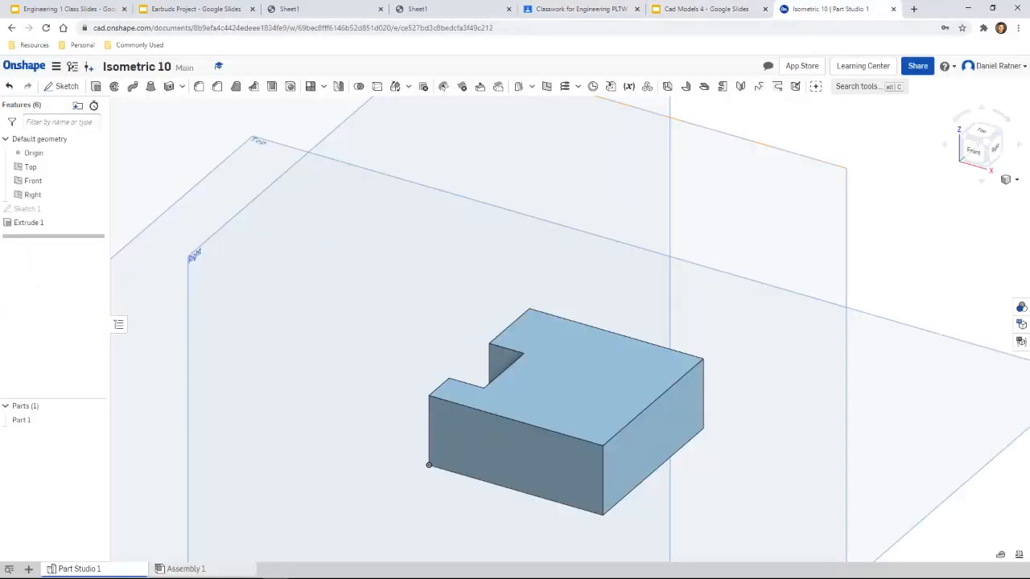
click(61, 87)
click(653, 434)
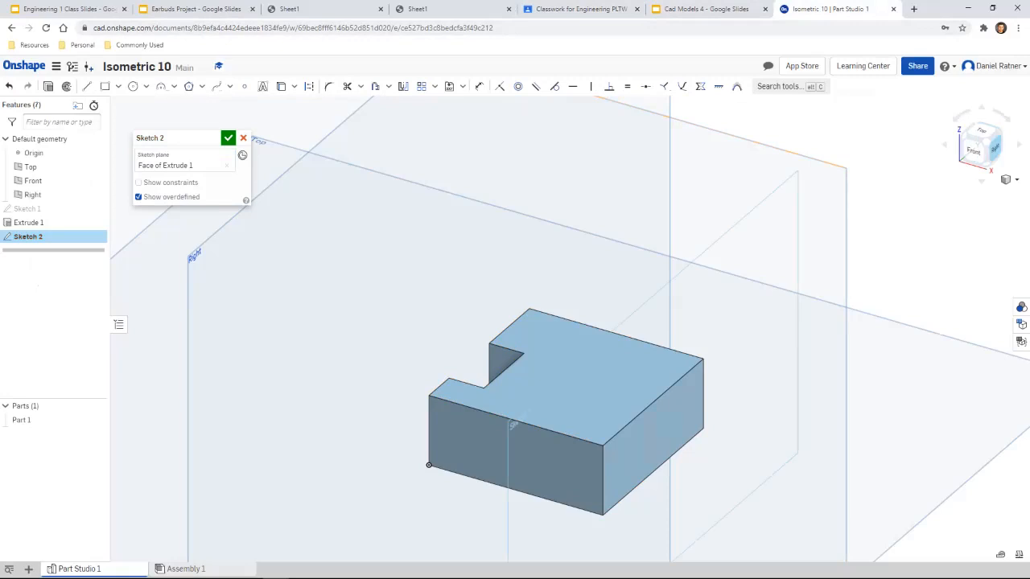
click(994, 149)
scroll(643, 301, up, 5)
Step: Draw a 1 in vertical line up from the face's upper back corner and a 0.25 in horizontal line from its top toward the front
click(87, 86)
click(721, 263)
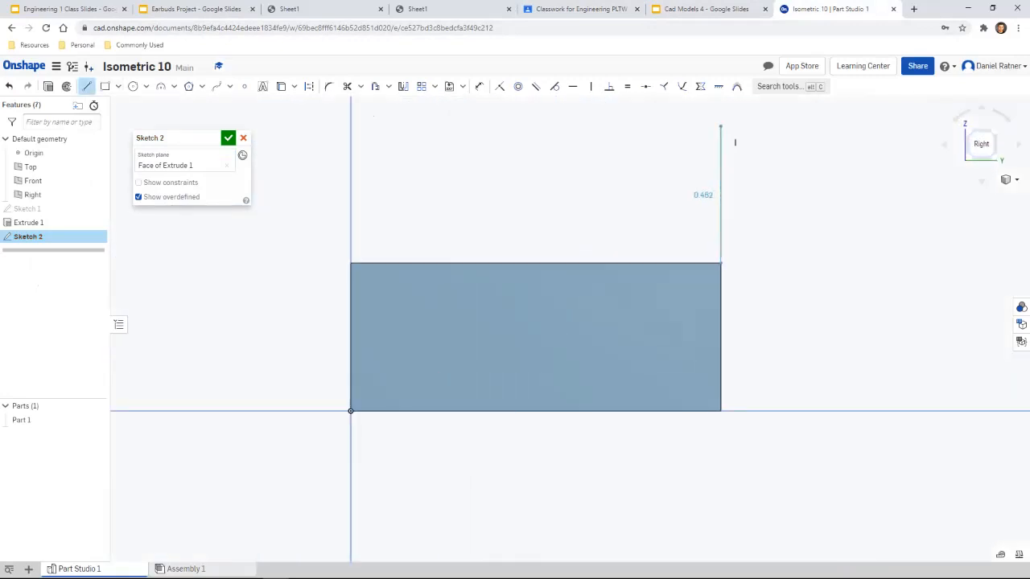
text(1)
key(Return)
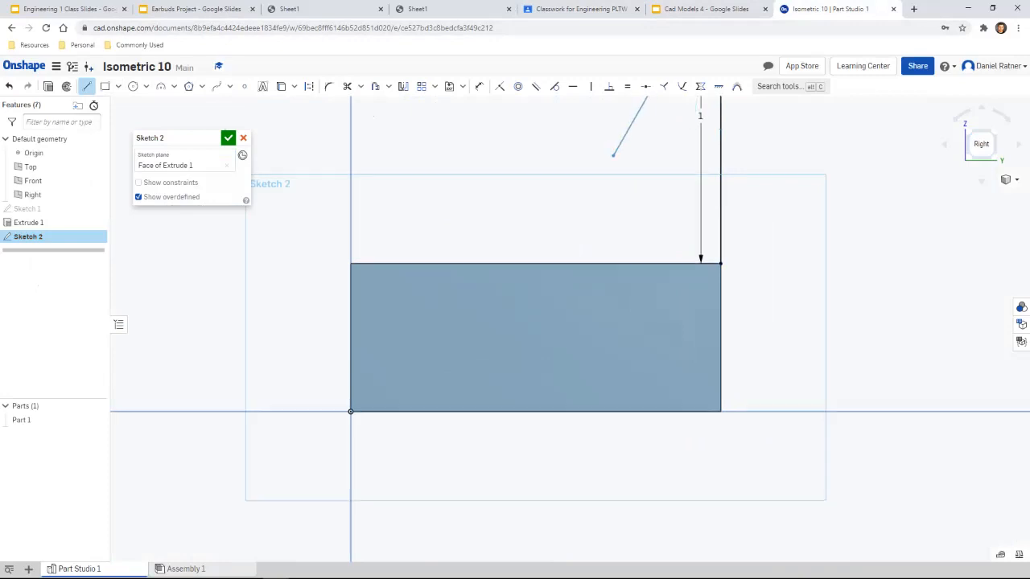
middle_drag(617, 156, 618, 421)
click(651, 235)
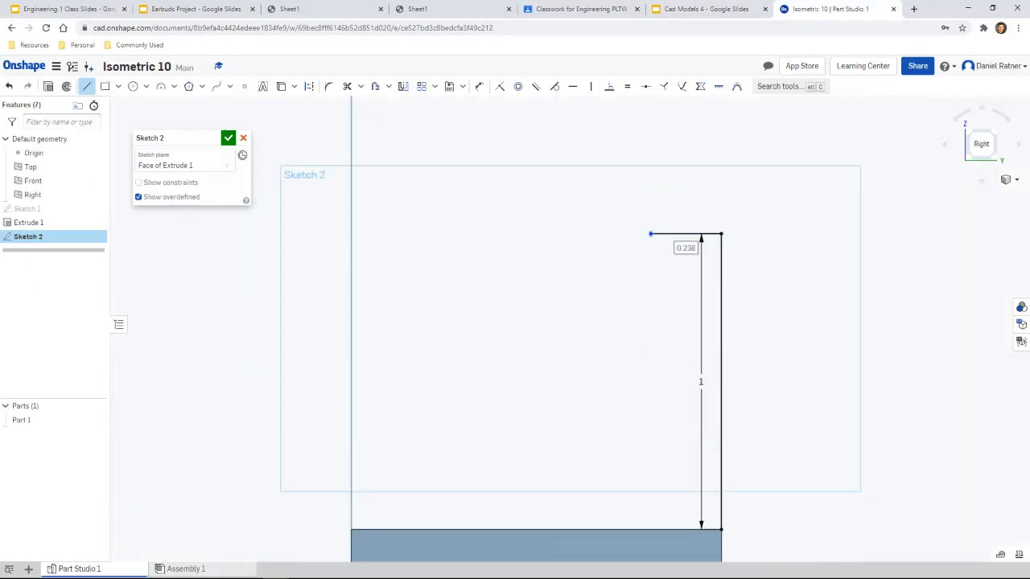
text(.25)
key(Return)
key(Escape)
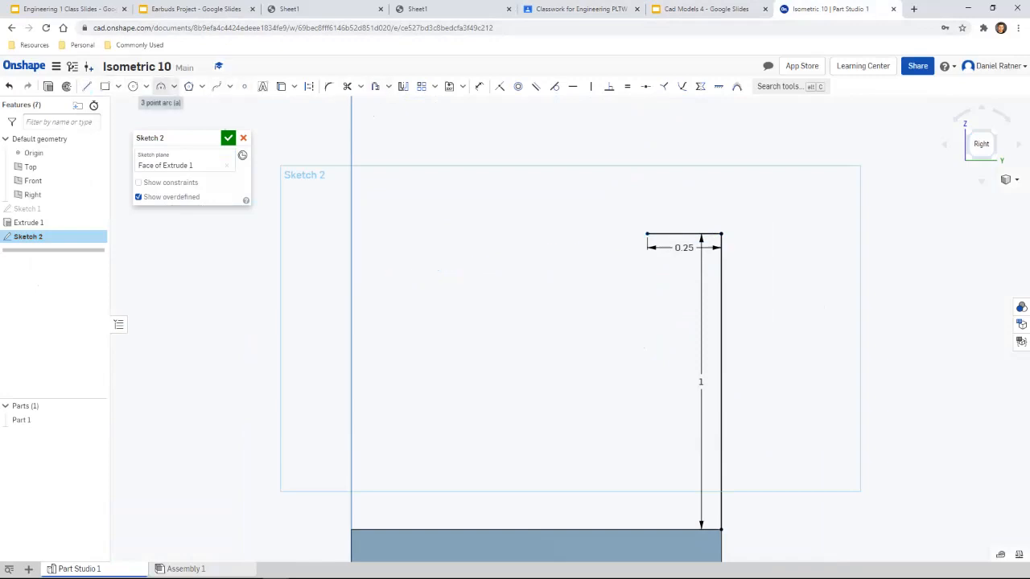
Step: Close the profile with a three-point arc of about 1 in radius from the face's upper front corner to the short line's end, checking the drawing
click(161, 86)
click(350, 529)
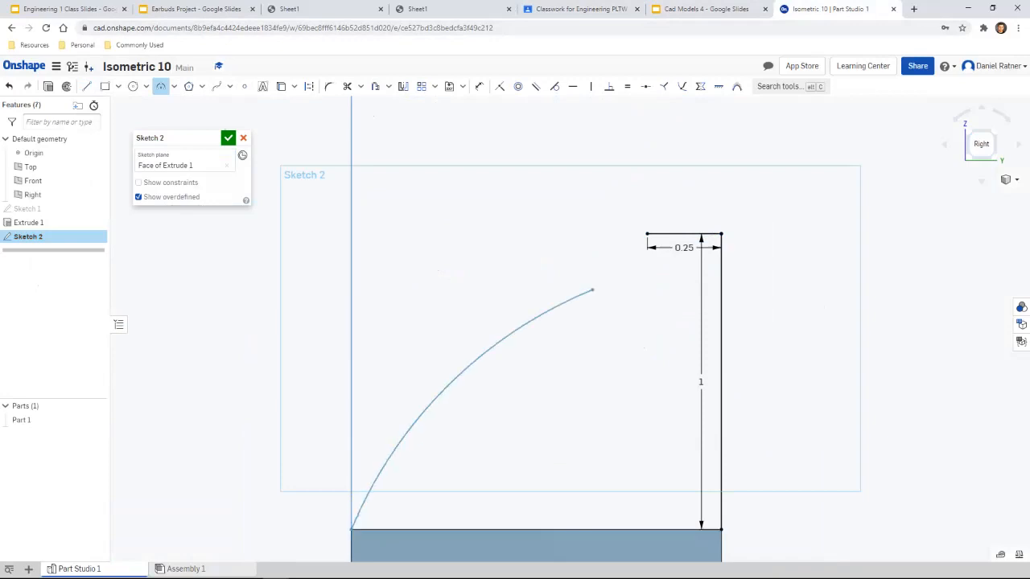
click(647, 234)
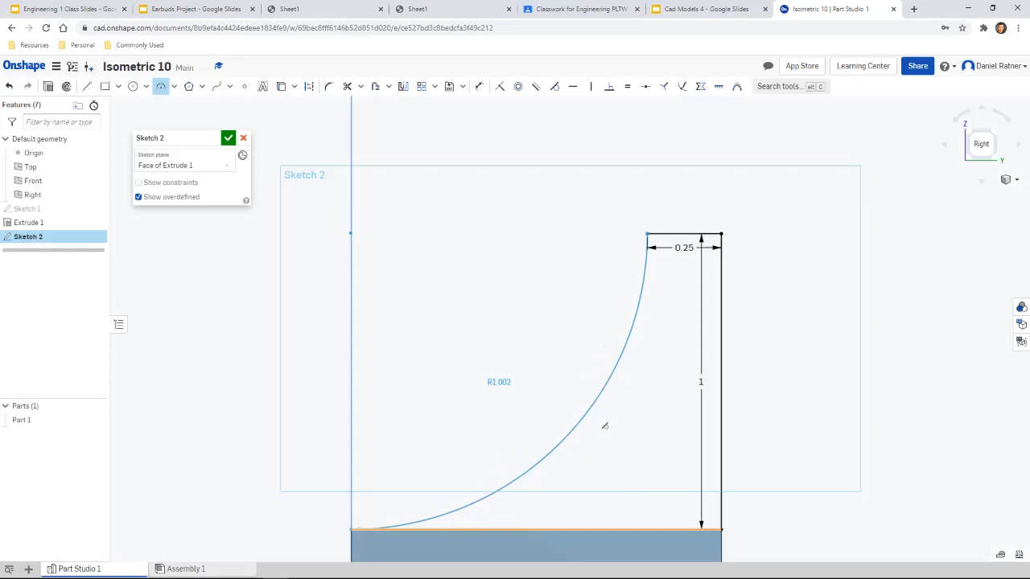
click(605, 426)
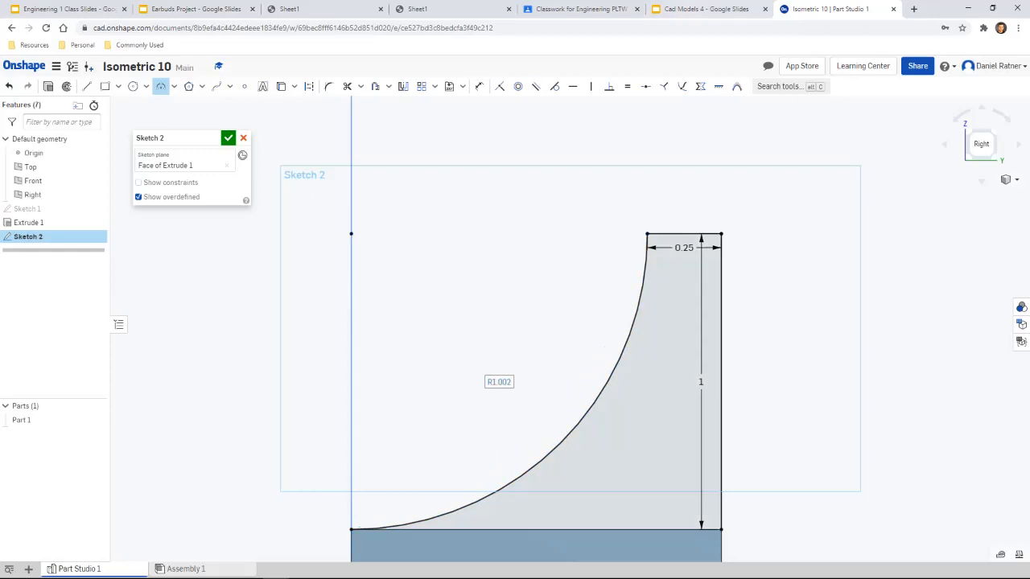
click(704, 9)
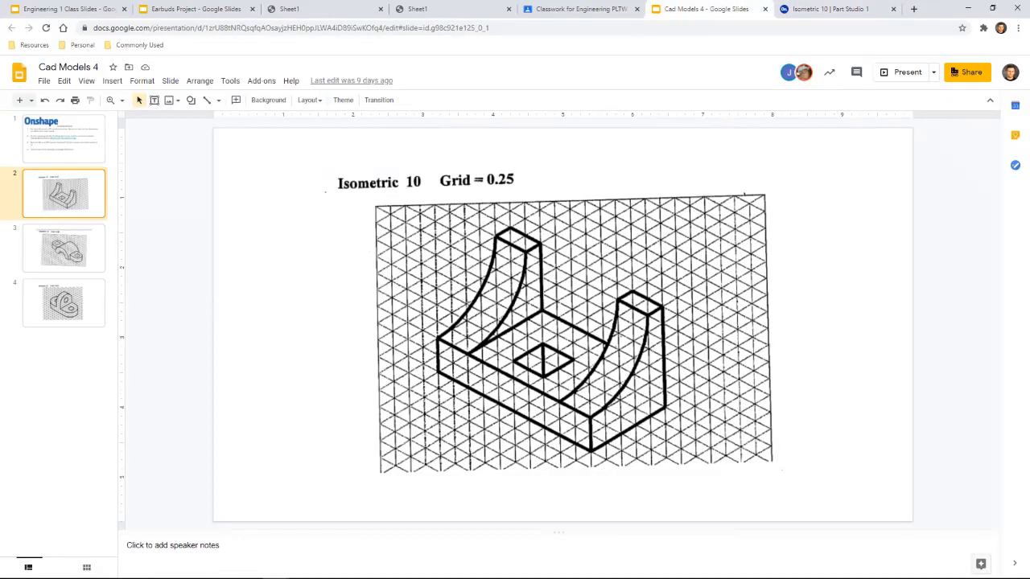
click(829, 9)
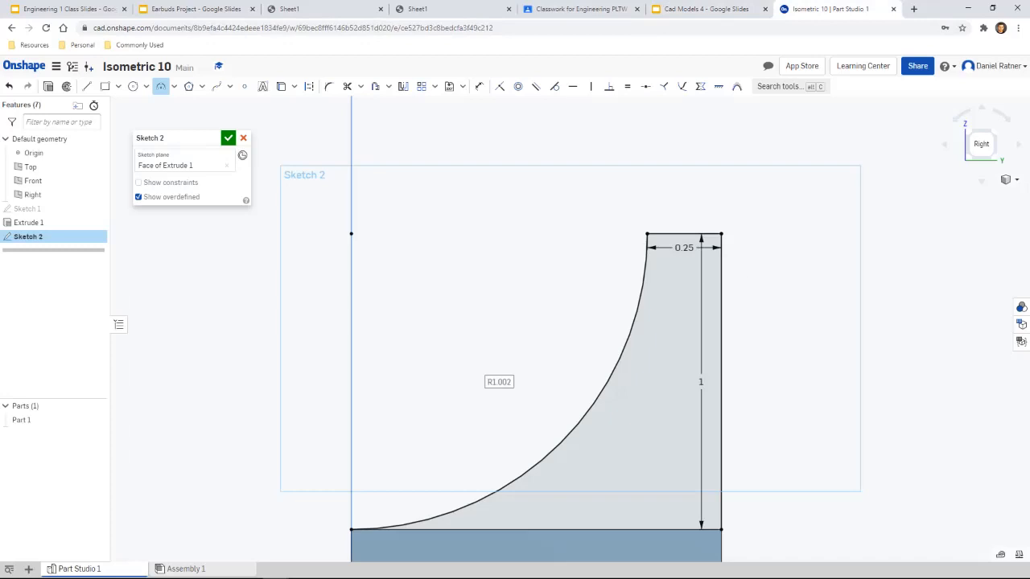
click(704, 9)
click(829, 9)
Step: Extrude the curved profile back over the base to a blind depth of 0.5 in, adding it to the existing part
key(shift+e)
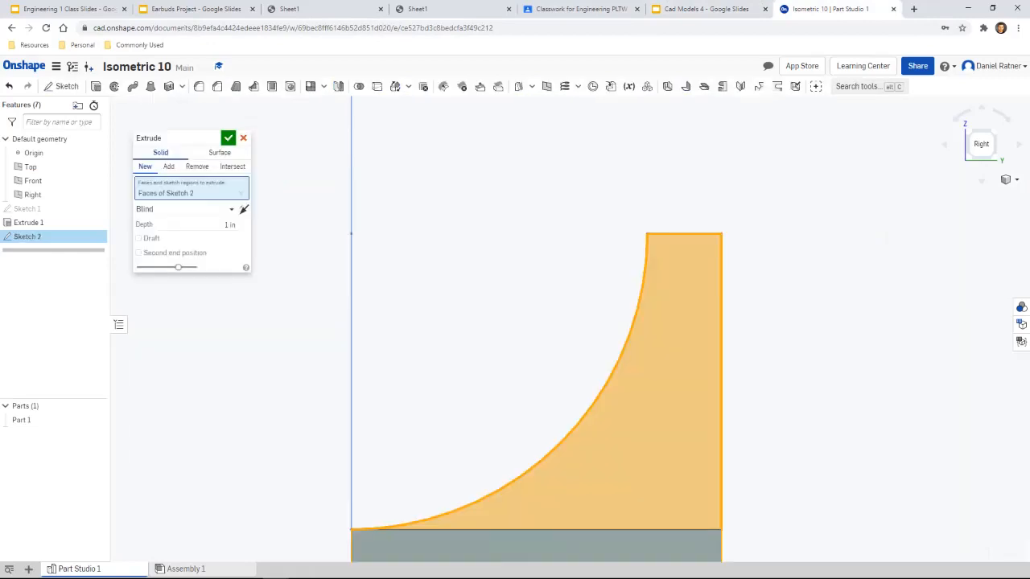
click(644, 382)
click(971, 134)
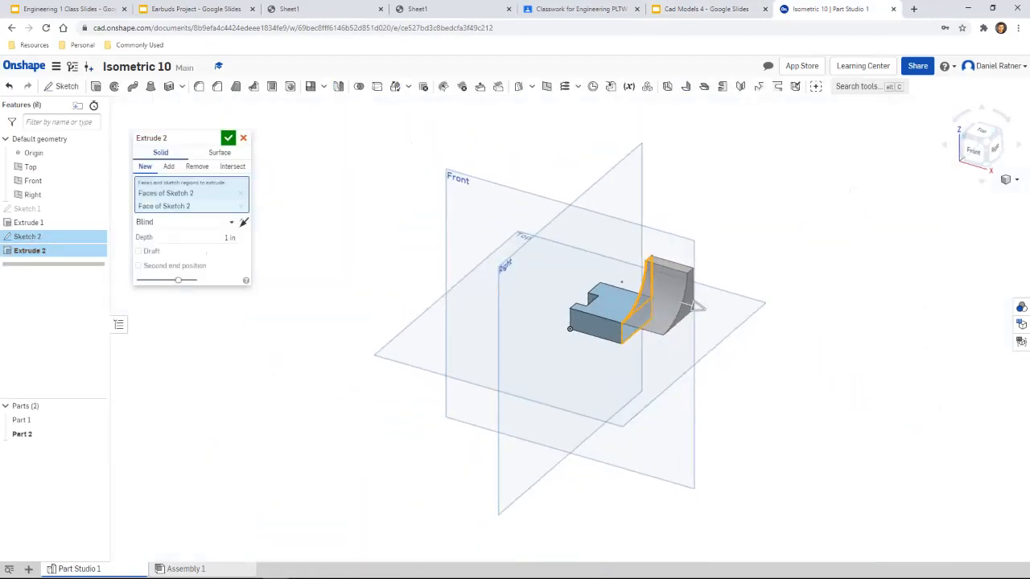
scroll(576, 259, up, 4)
click(244, 222)
click(699, 9)
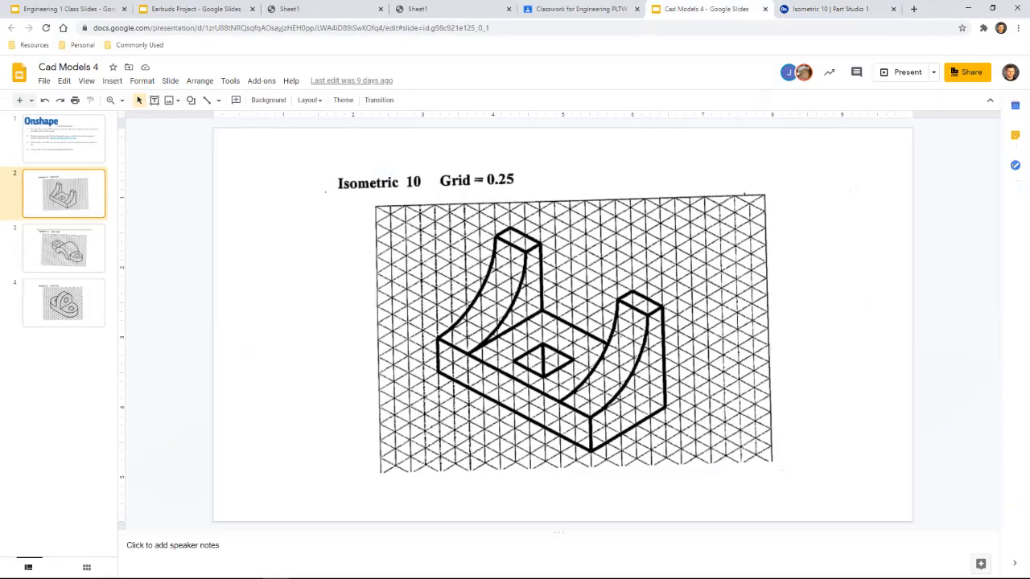
click(811, 9)
key(Tab)
key(BackSpace)
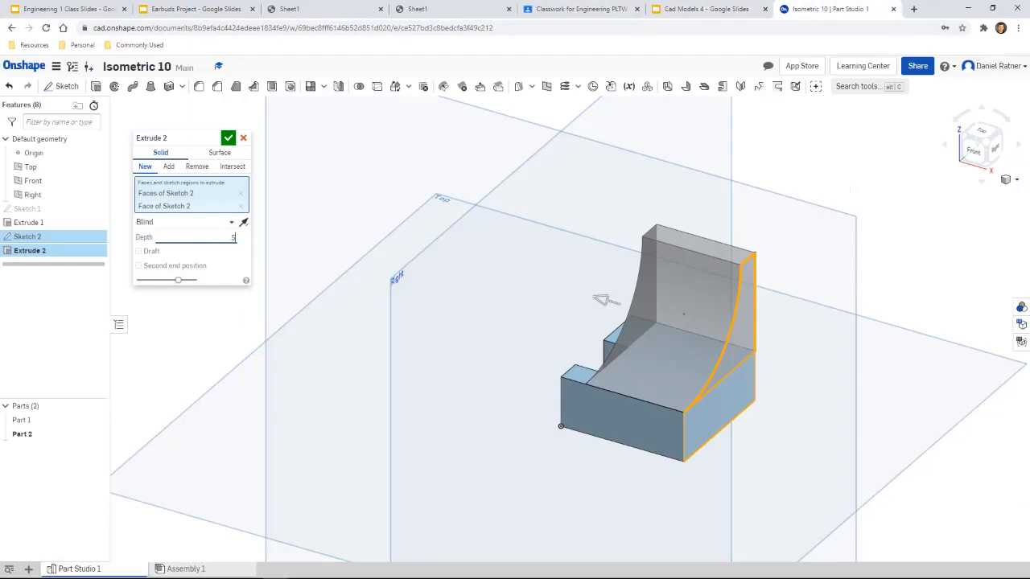
text(.5)
key(Return)
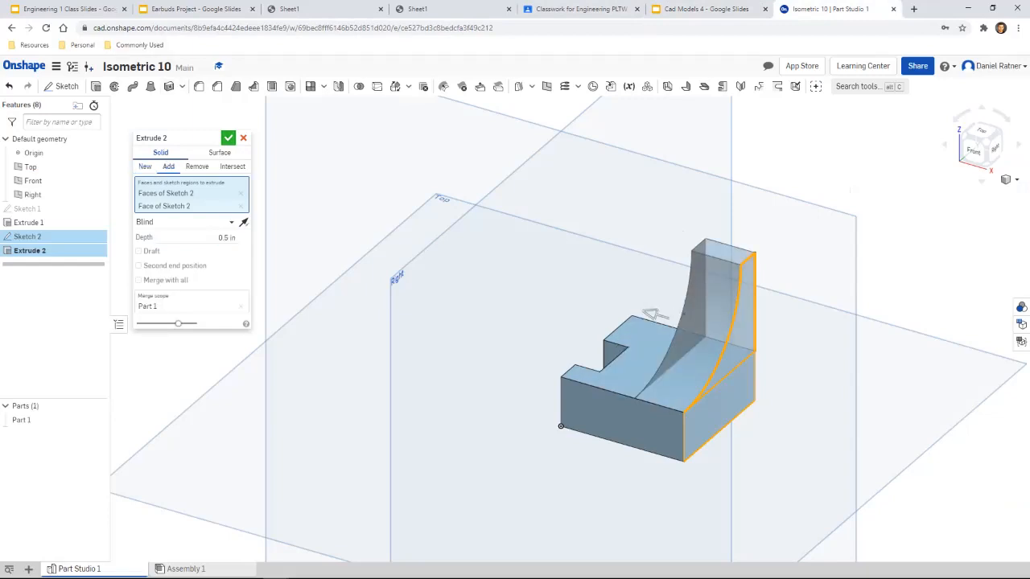
key(Return)
Step: Mirror the part across the end face beside the notch, adding the mirrored half to the existing part
click(706, 9)
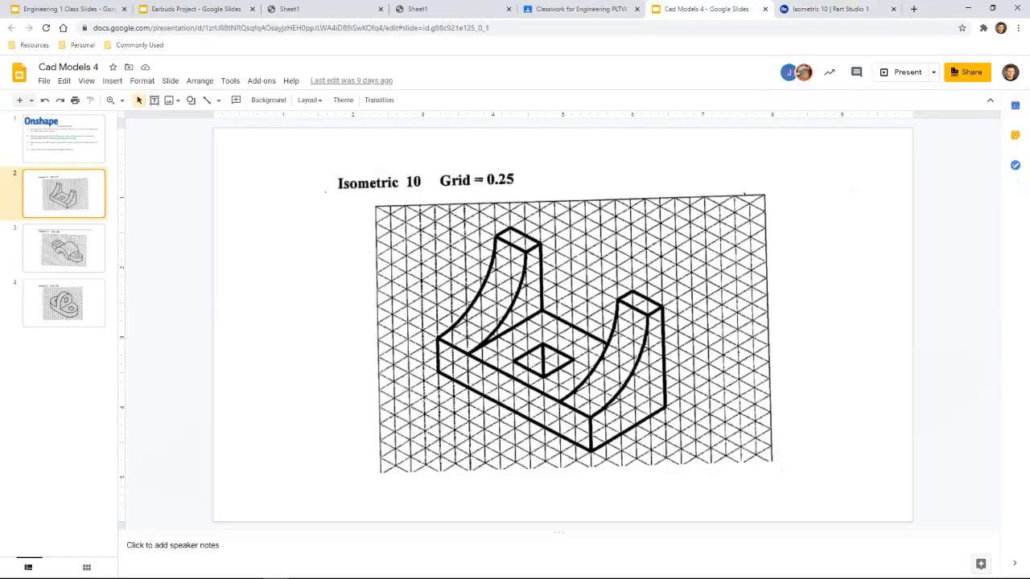
click(831, 9)
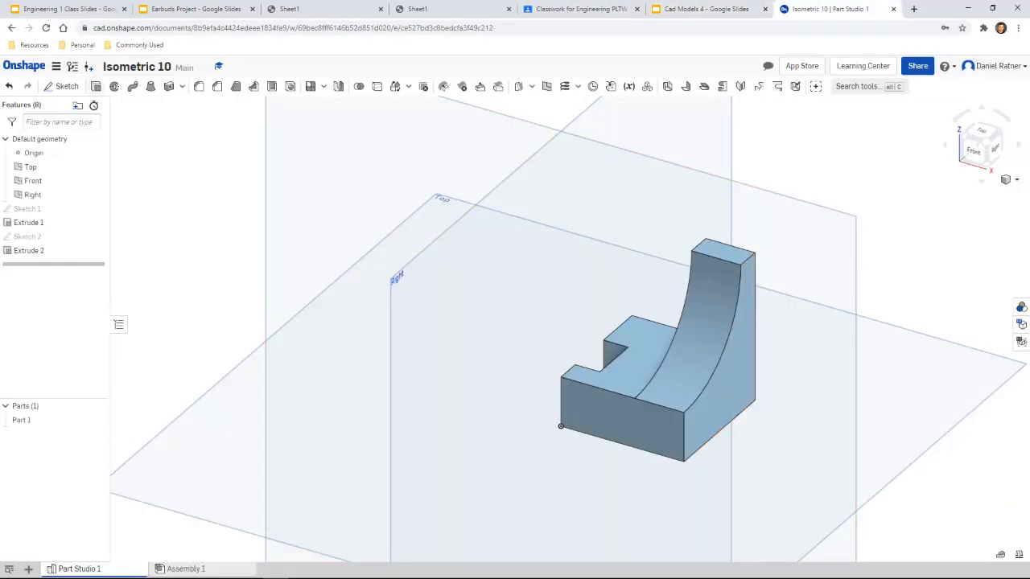
click(338, 86)
click(184, 200)
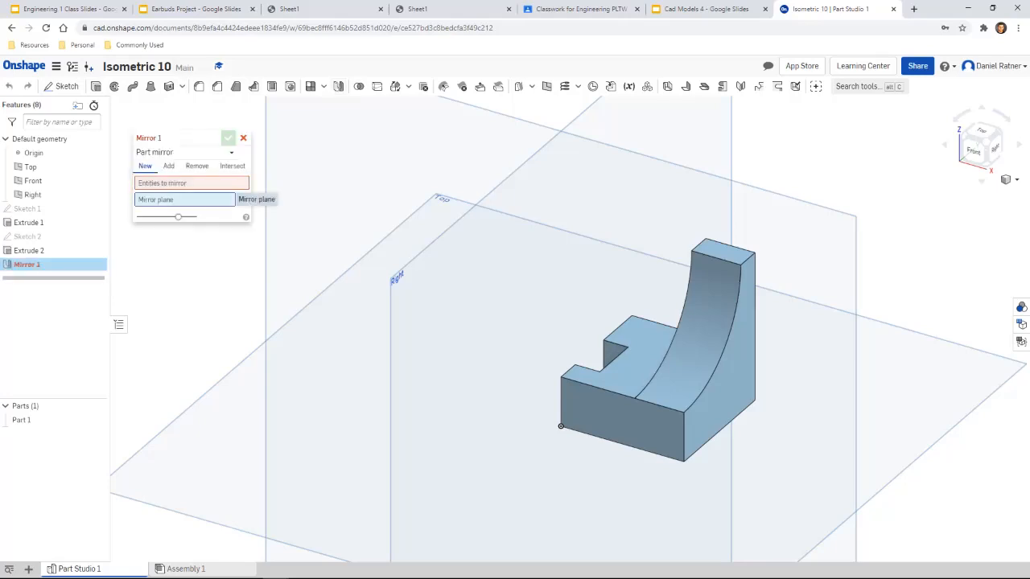
middle_drag(483, 322, 513, 335)
right_drag(512, 335, 692, 338)
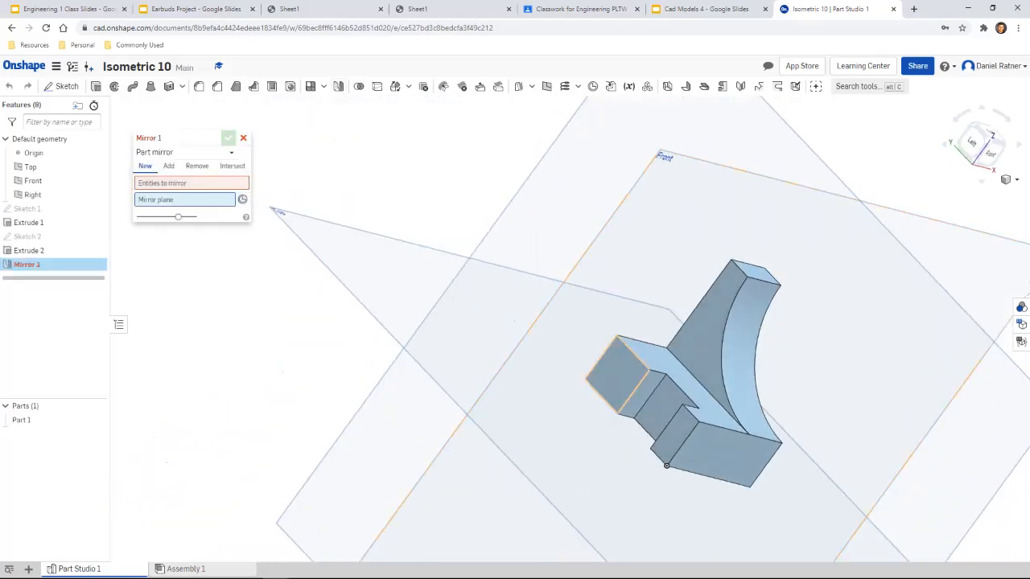
click(617, 372)
right_drag(617, 373, 507, 342)
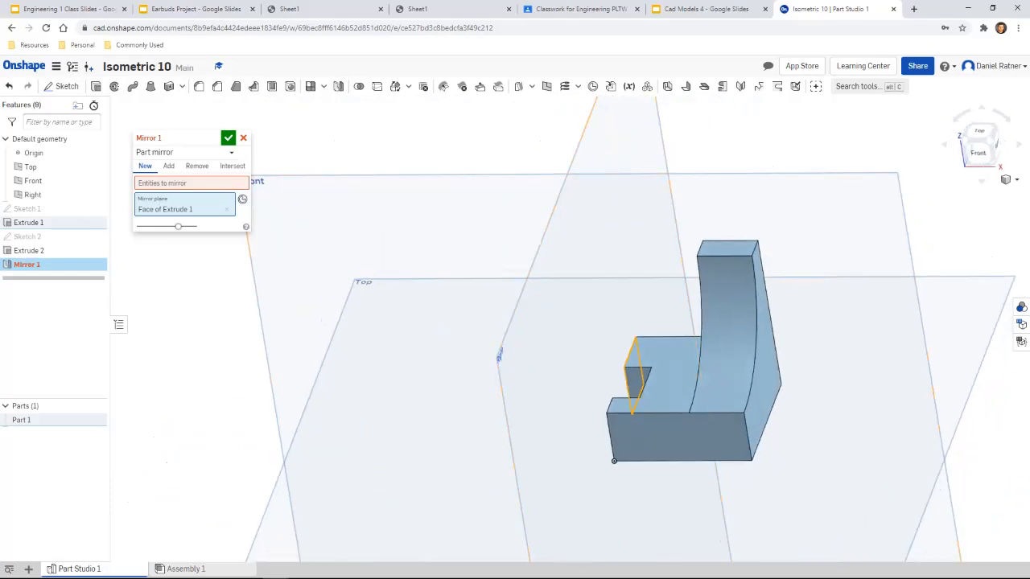
click(191, 183)
click(676, 378)
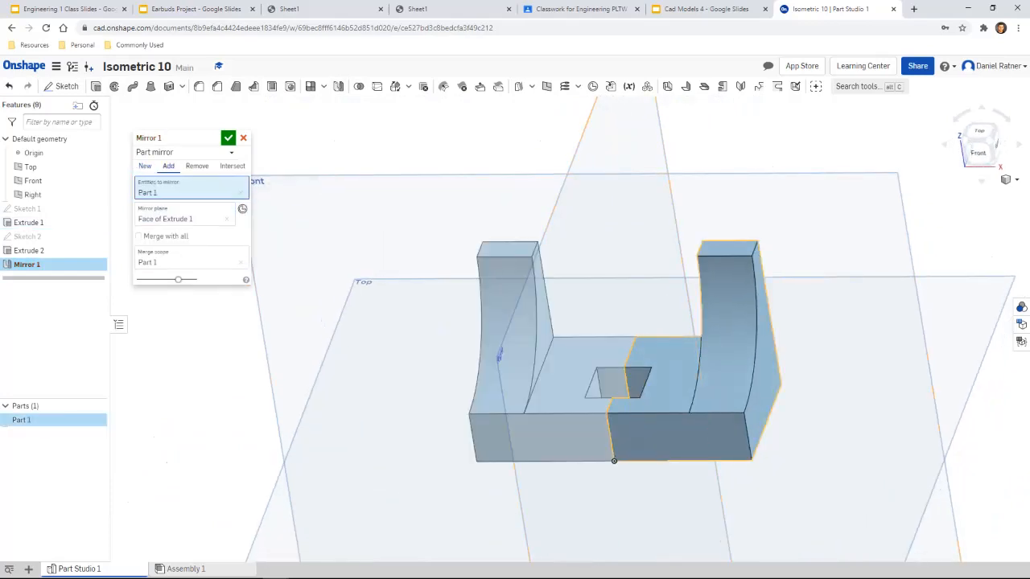
click(229, 138)
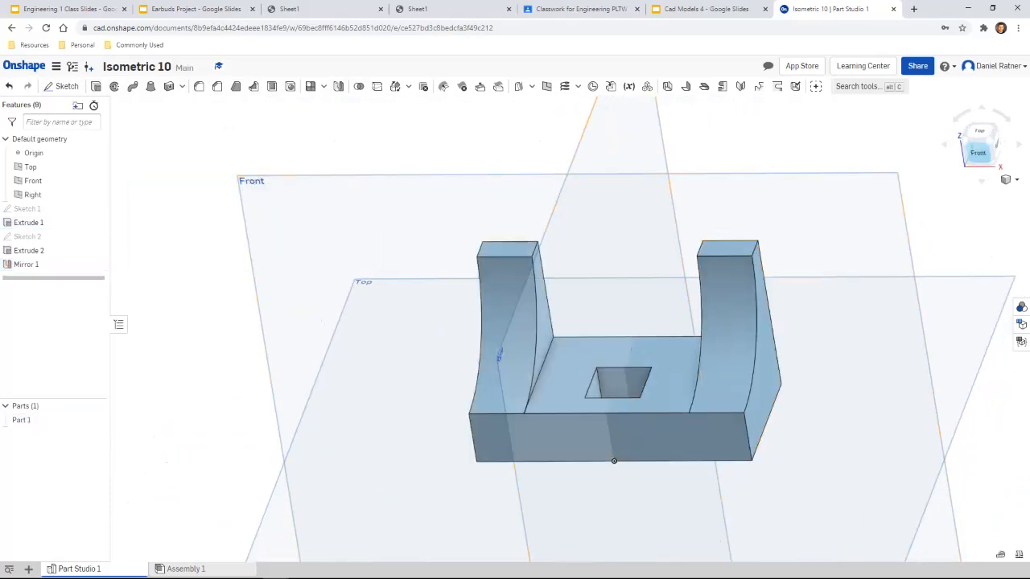
Step: Compare the completed part in isometric view with the Isometric 10 drawing in Google Slides, and go to the Isometric 11 slide
click(989, 140)
scroll(519, 294, up, 4)
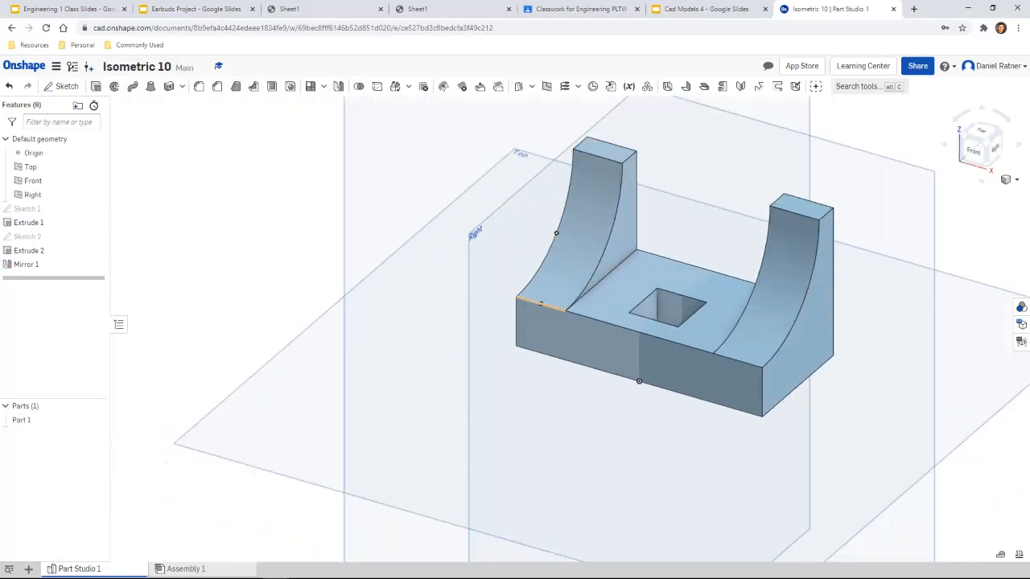
middle_drag(556, 266, 507, 275)
middle_drag(590, 394, 526, 445)
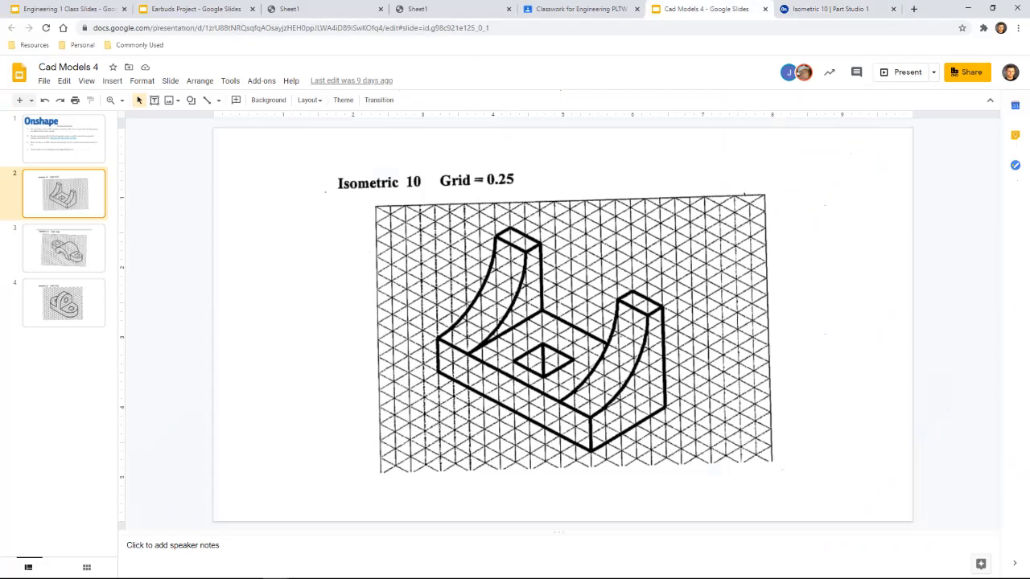
key(Down)
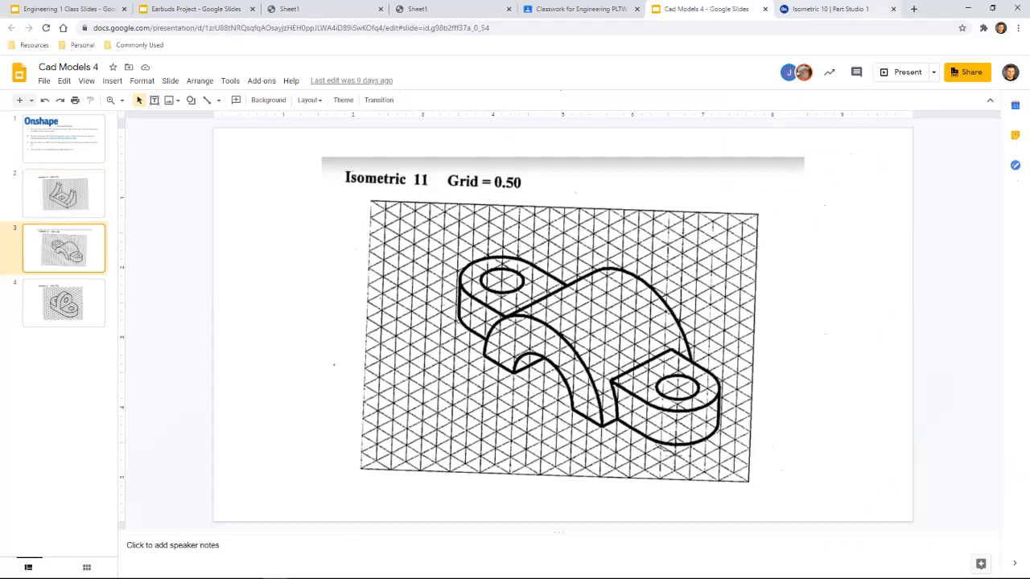
Step: Switch to Onshape's document list and create a new document named Isometric 11
click(859, 9)
click(24, 66)
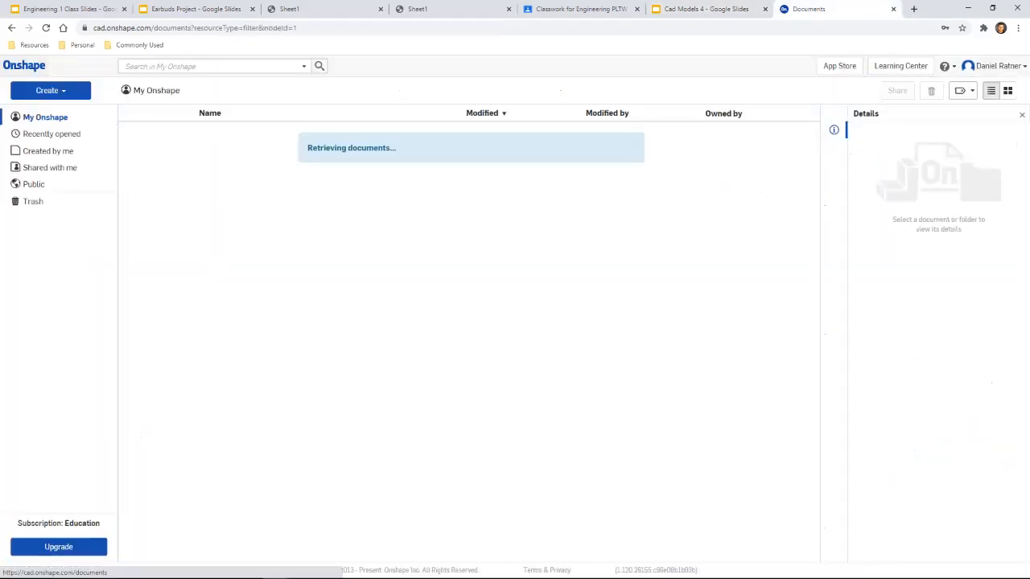
click(50, 90)
click(45, 109)
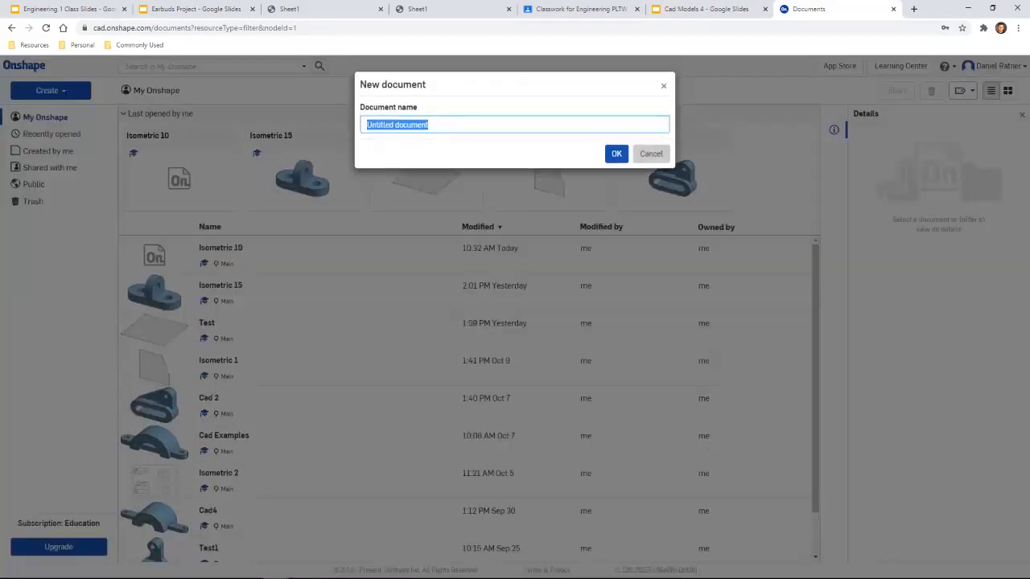
text(Isometric)
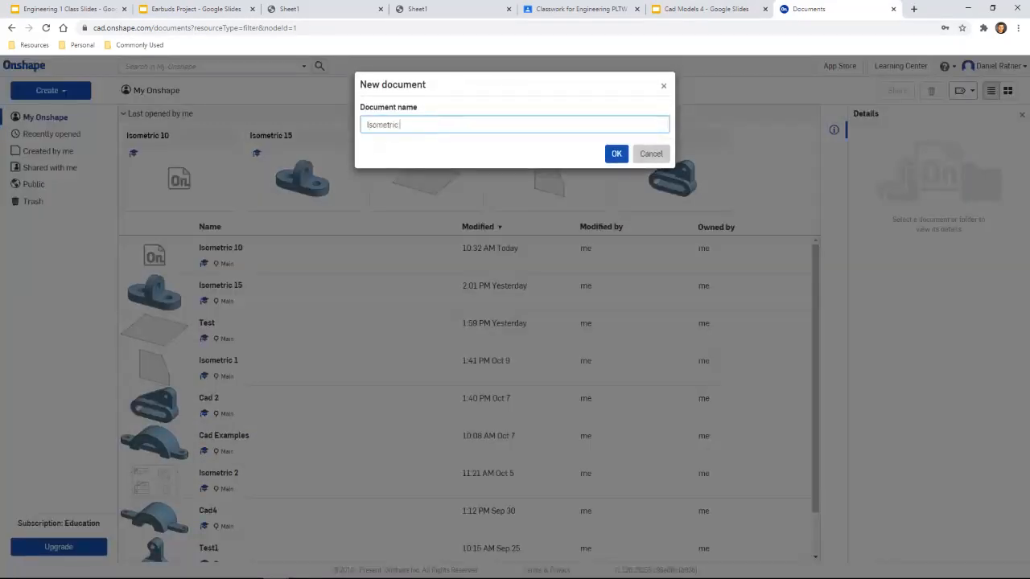
text( 11)
key(Return)
Step: Switch to the Isometric 11 drawing and trace the rounded base's bottom and top outlines, a line across its middle and a vertical height line
key(ctrl+shift+Tab)
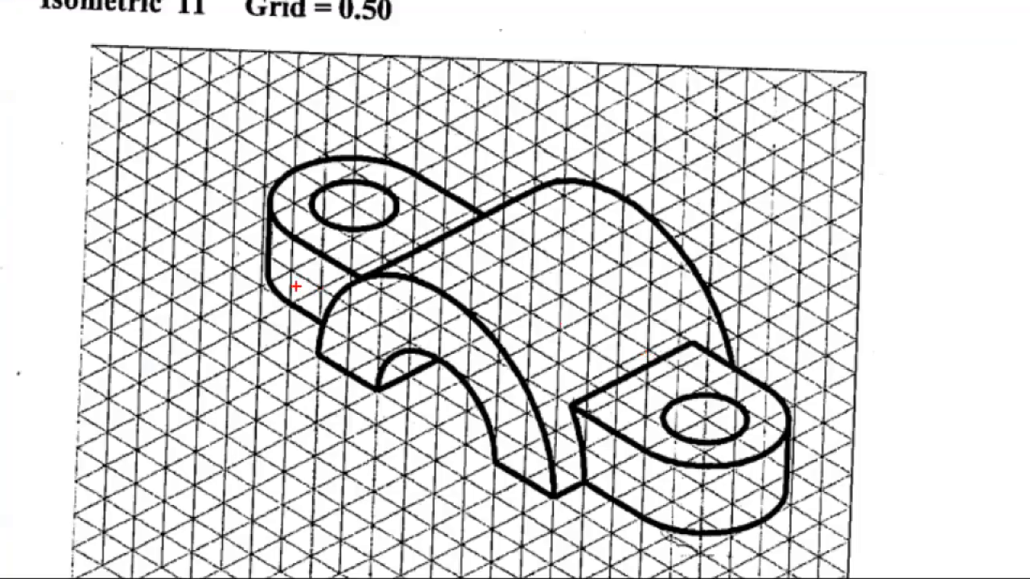
drag(461, 321, 563, 385)
mouse_move(473, 412)
mouse_down()
mouse_move(650, 520)
mouse_move(769, 519)
mouse_move(796, 444)
mouse_move(785, 402)
mouse_move(721, 357)
mouse_move(370, 159)
mouse_move(281, 172)
mouse_move(259, 275)
mouse_move(274, 301)
mouse_up()
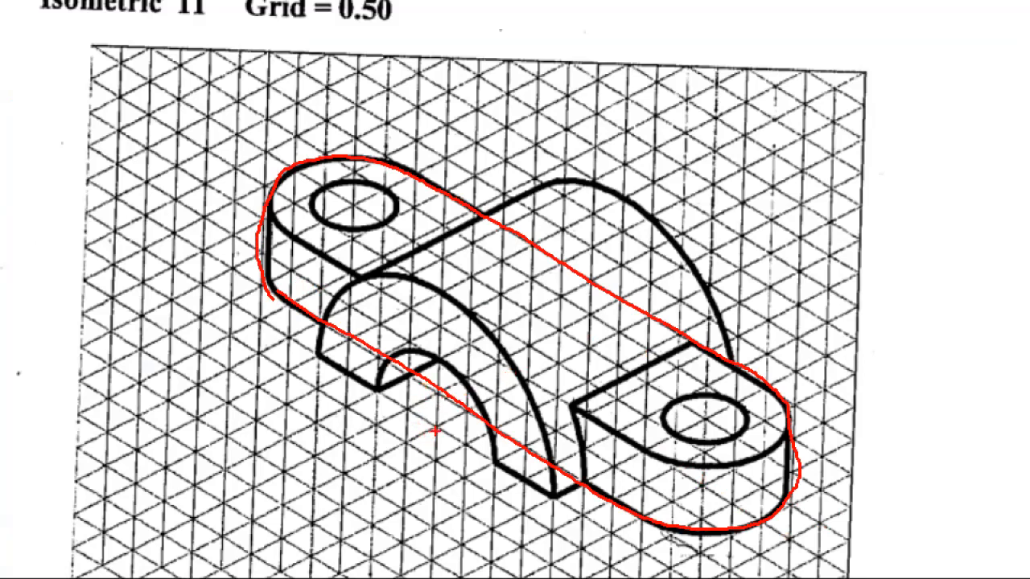
drag(435, 425, 645, 322)
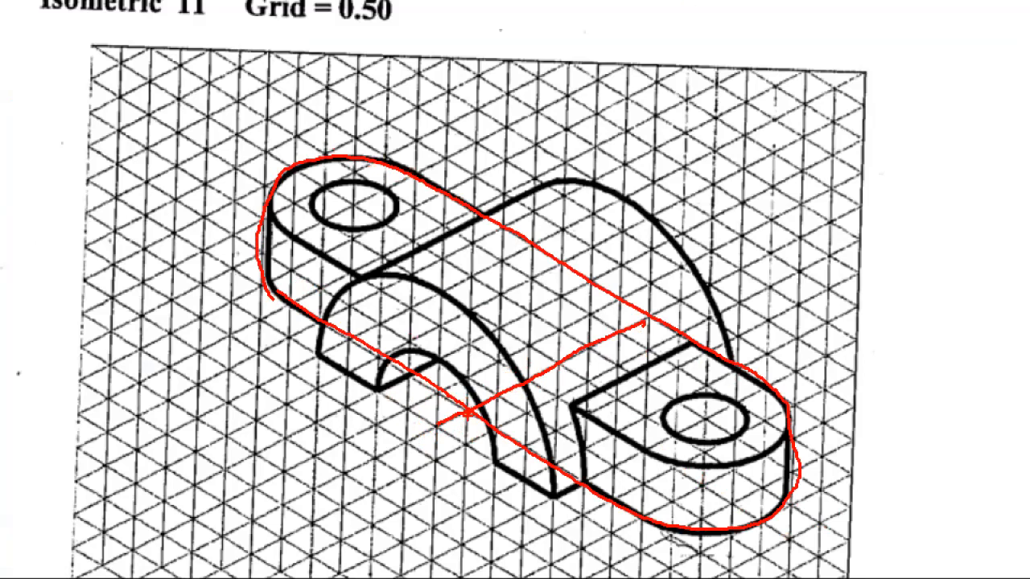
mouse_move(272, 222)
mouse_down()
mouse_move(337, 269)
mouse_move(679, 458)
mouse_move(732, 462)
mouse_move(777, 439)
mouse_up()
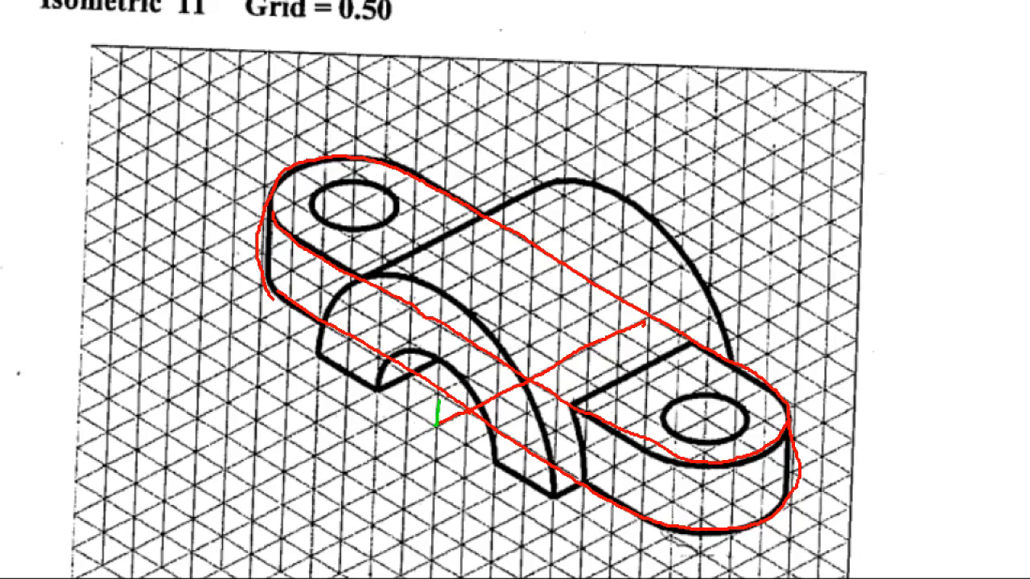
drag(440, 384, 441, 243)
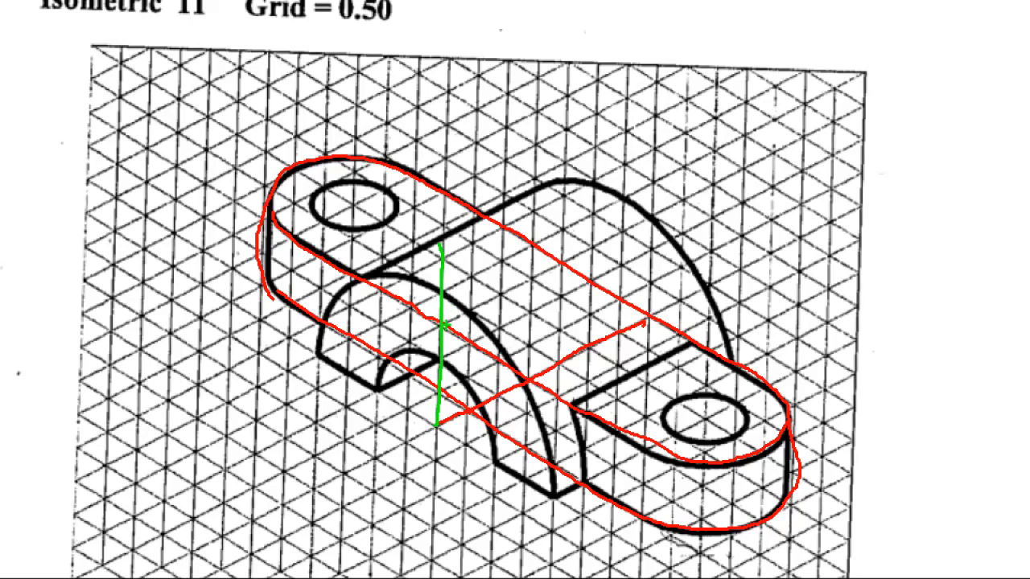
Step: Mark off the grid units on the drawing from the base's middle to its rounded end and across that end
mouse_move(444, 325)
mouse_down()
mouse_move(452, 345)
mouse_move(588, 414)
mouse_up()
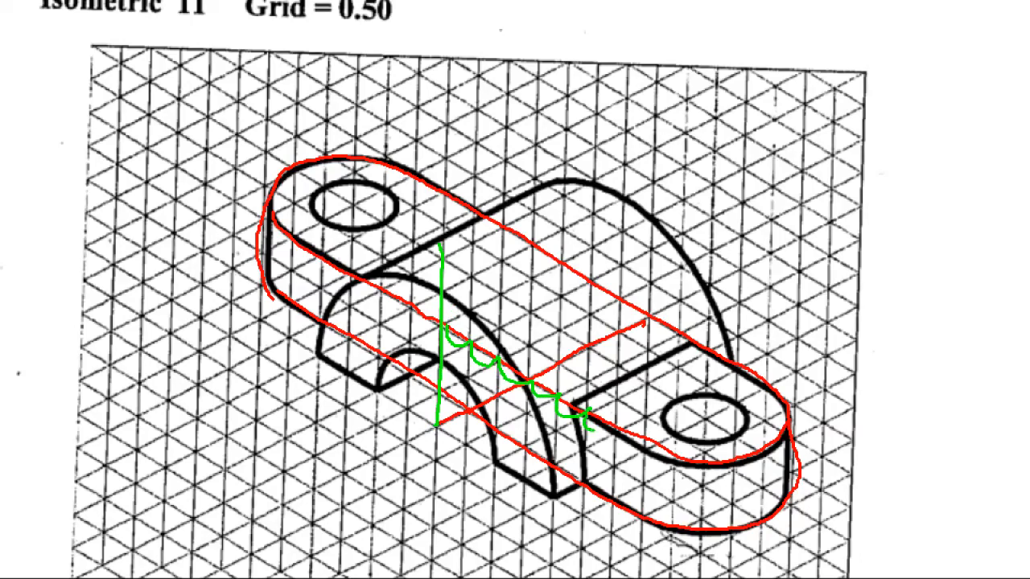
drag(612, 432, 638, 455)
mouse_move(651, 453)
mouse_down()
mouse_move(734, 418)
mouse_move(760, 393)
mouse_up()
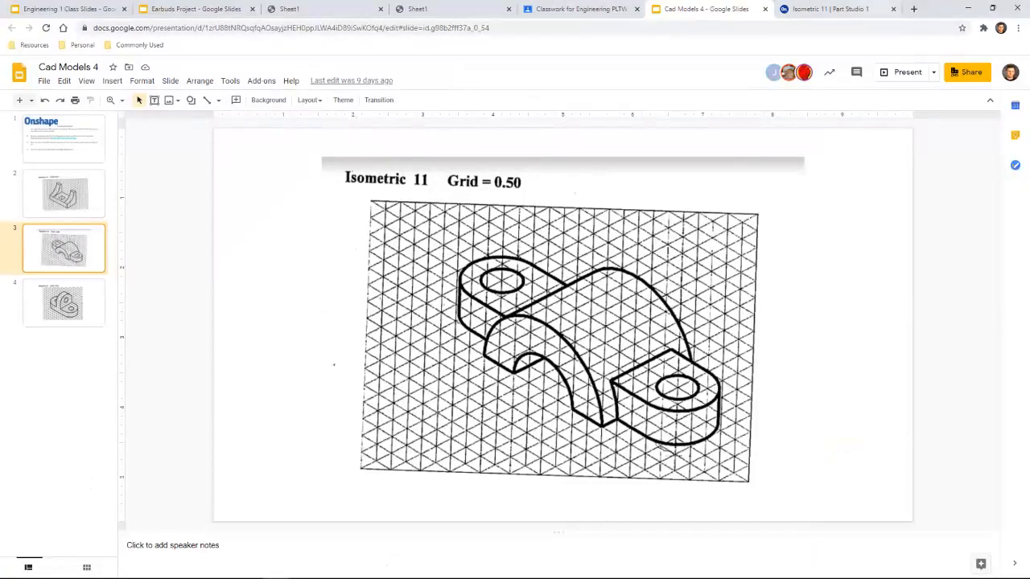
Step: In Onshape, start a sketch on the Top plane and draw a corner rectangle from the origin, about 2.8 by 0.88 in
key(ctrl+Tab)
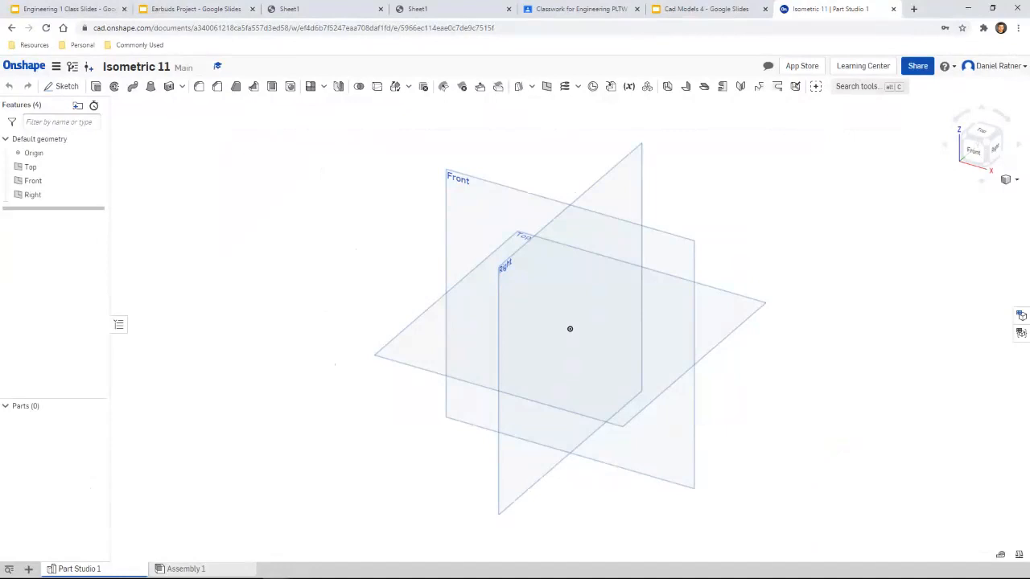
click(61, 86)
click(31, 166)
click(980, 130)
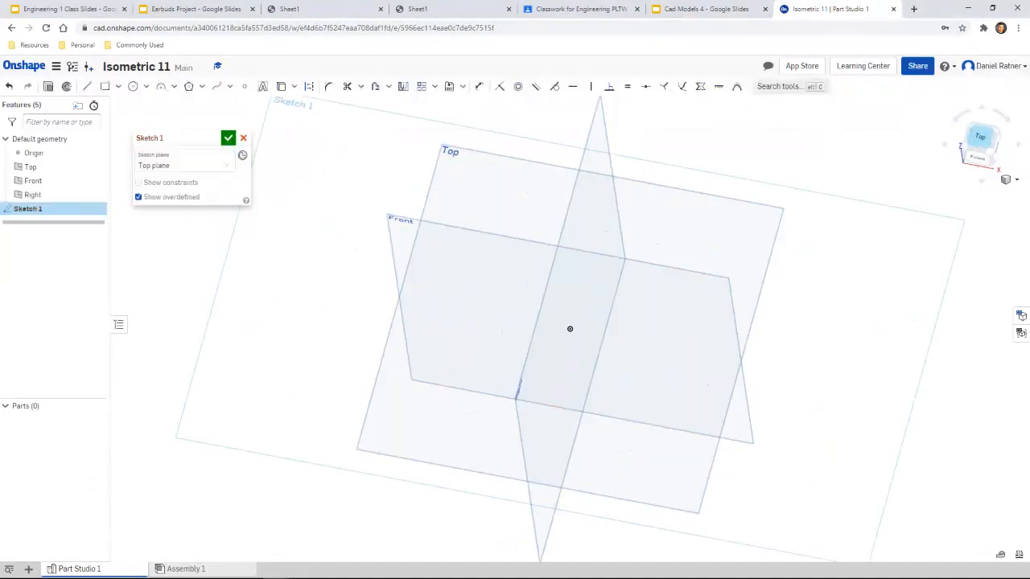
key(g)
click(569, 328)
click(777, 264)
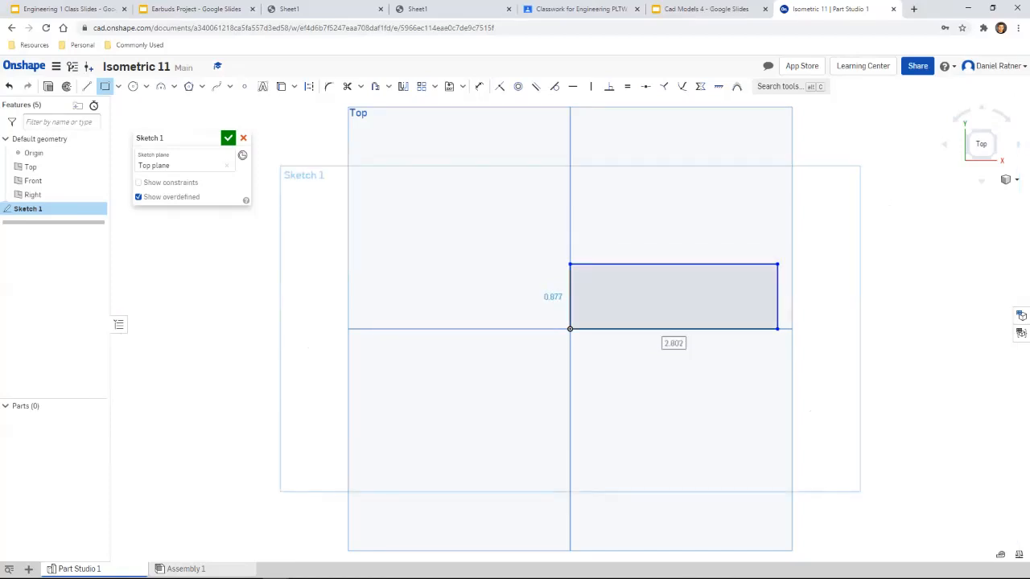
Step: Set the rectangle's width to 3.5 in and its height to 2 in
double_click(674, 344)
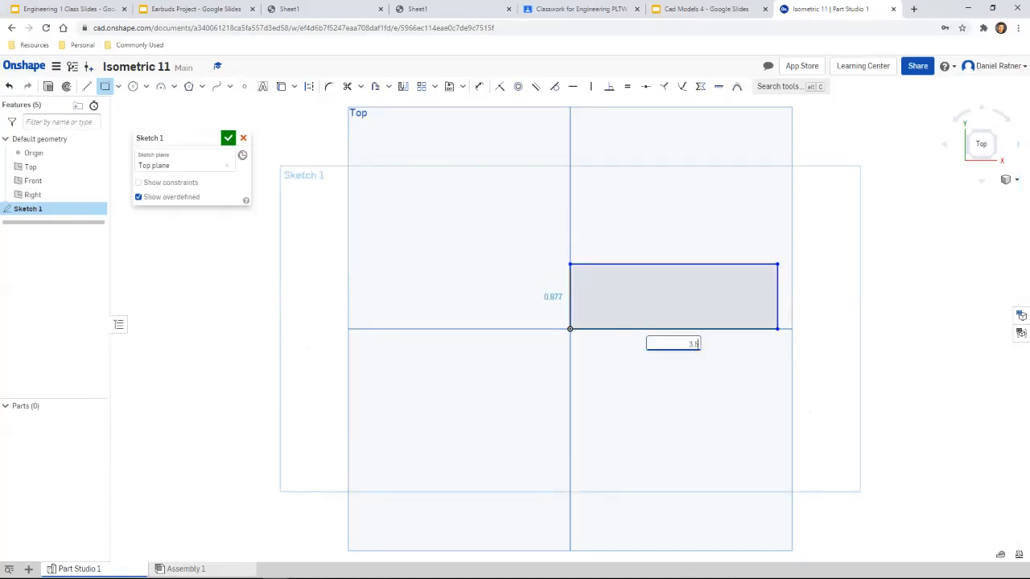
key(Return)
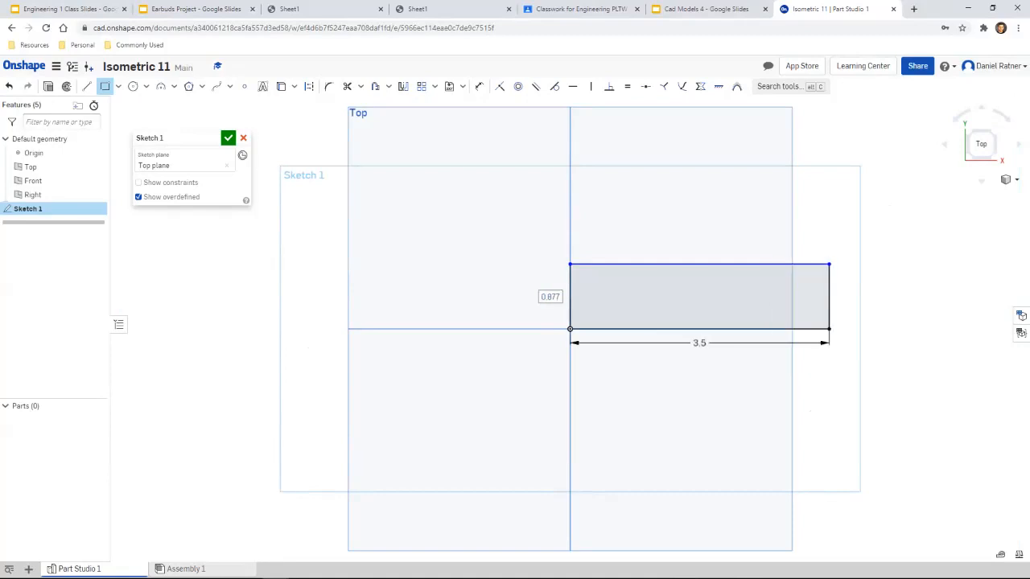
double_click(550, 297)
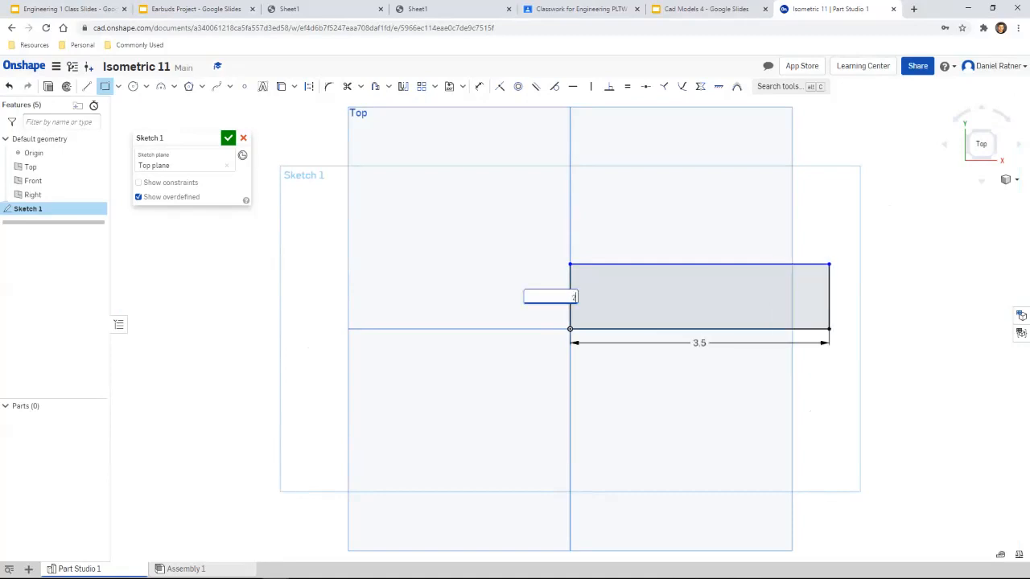
key(Return)
mouse_move(577, 286)
middle_down()
mouse_move(525, 316)
mouse_move(399, 356)
mouse_move(354, 396)
middle_up()
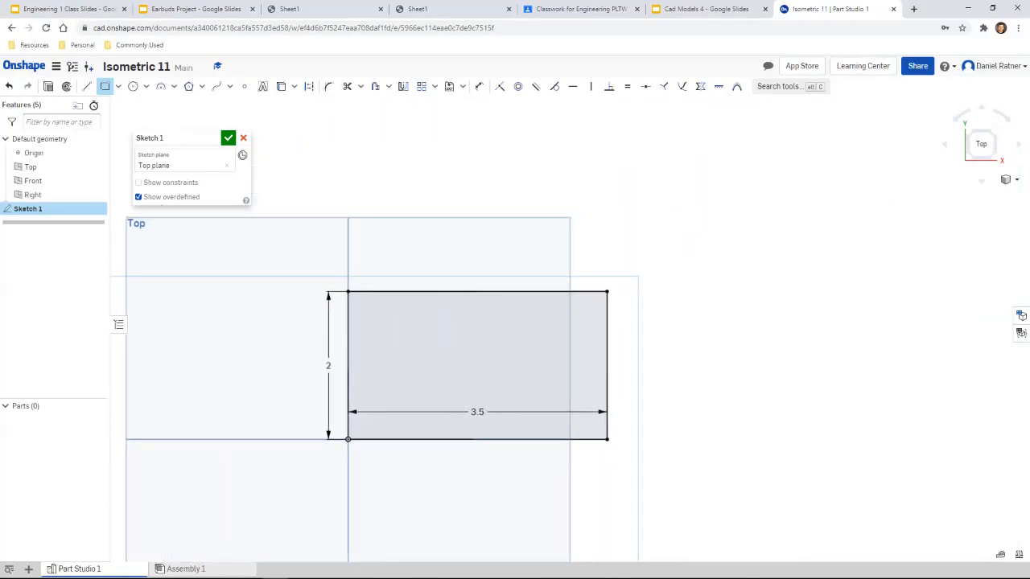
Step: Check the rounded end on the drawing, and draw a circle from the midpoint of the rectangle's far short edge out to its corner
click(702, 9)
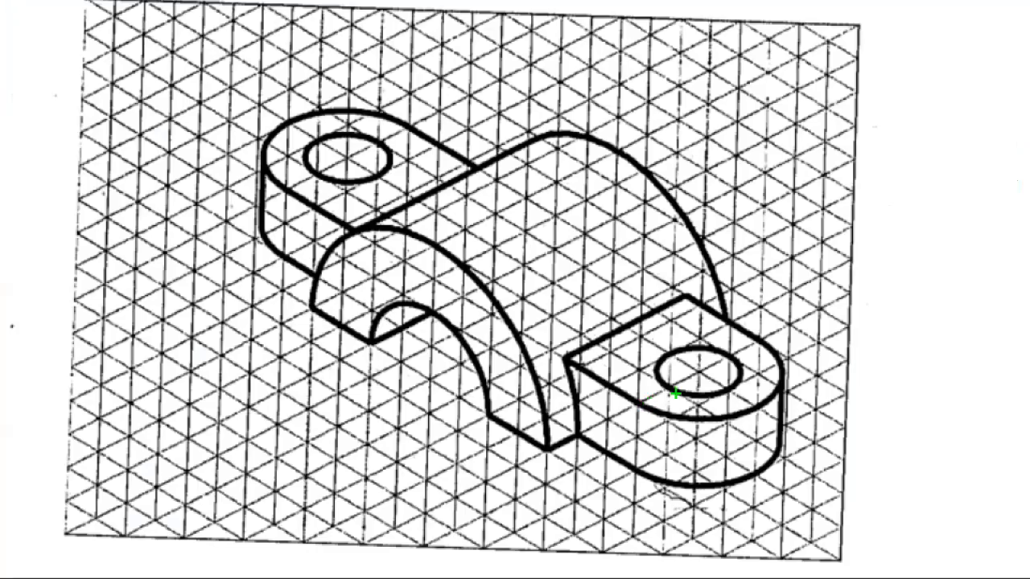
mouse_move(648, 403)
mouse_down()
mouse_move(711, 391)
mouse_move(766, 334)
mouse_up()
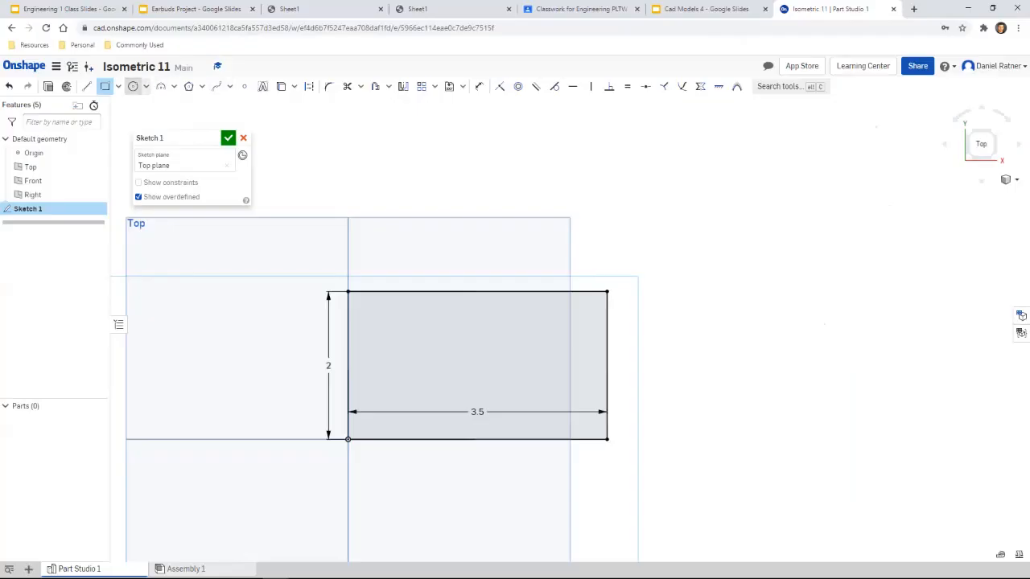
click(132, 86)
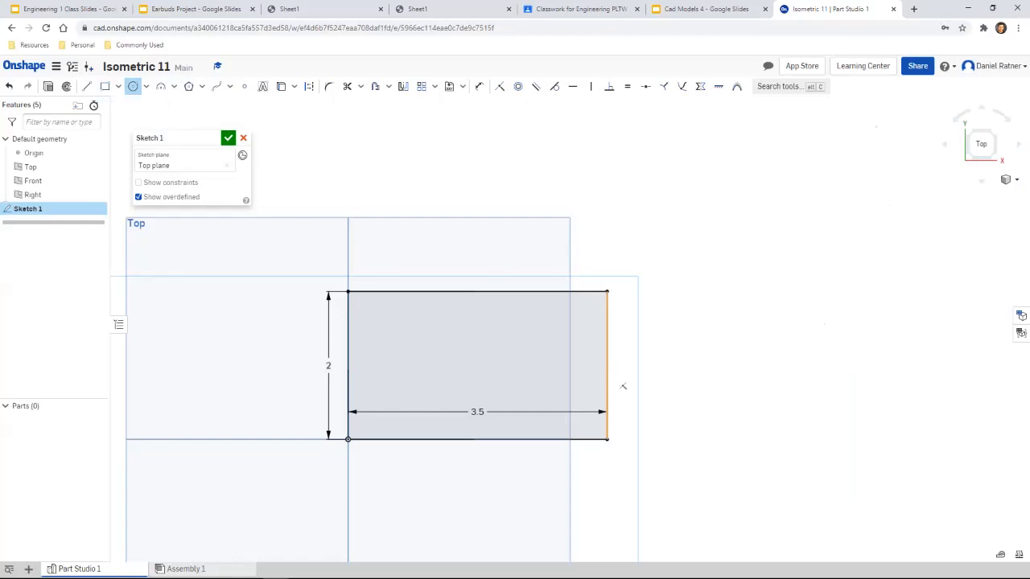
click(607, 365)
click(607, 292)
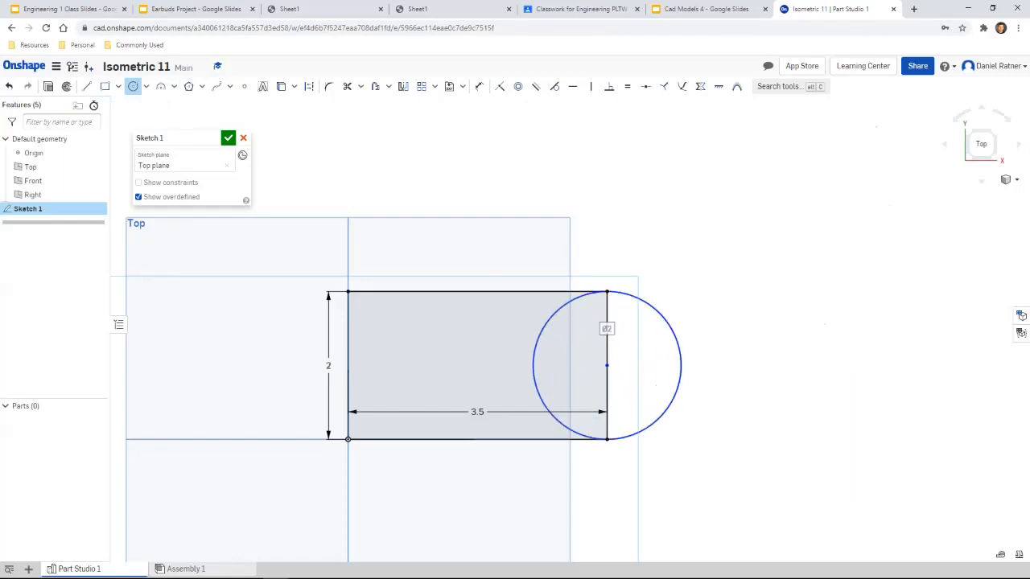
Step: Trim the circle's inner half and the short edge crossing it, leaving one rounded-end outline
click(347, 86)
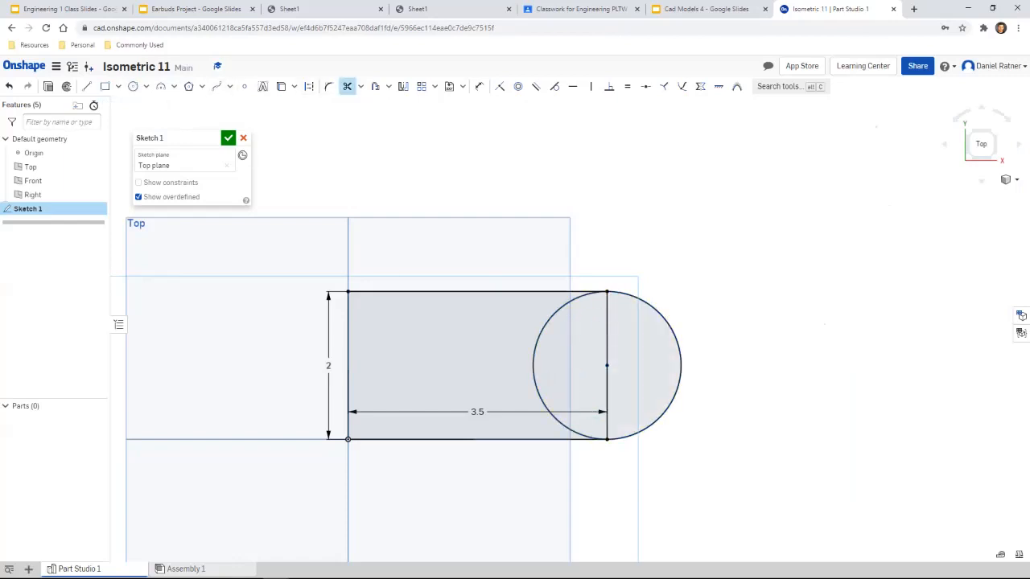
click(535, 366)
click(607, 326)
click(606, 403)
Step: Check the hole on the drawing, and sketch a 0.5 in diameter circle at the centre of the rounded end
click(704, 9)
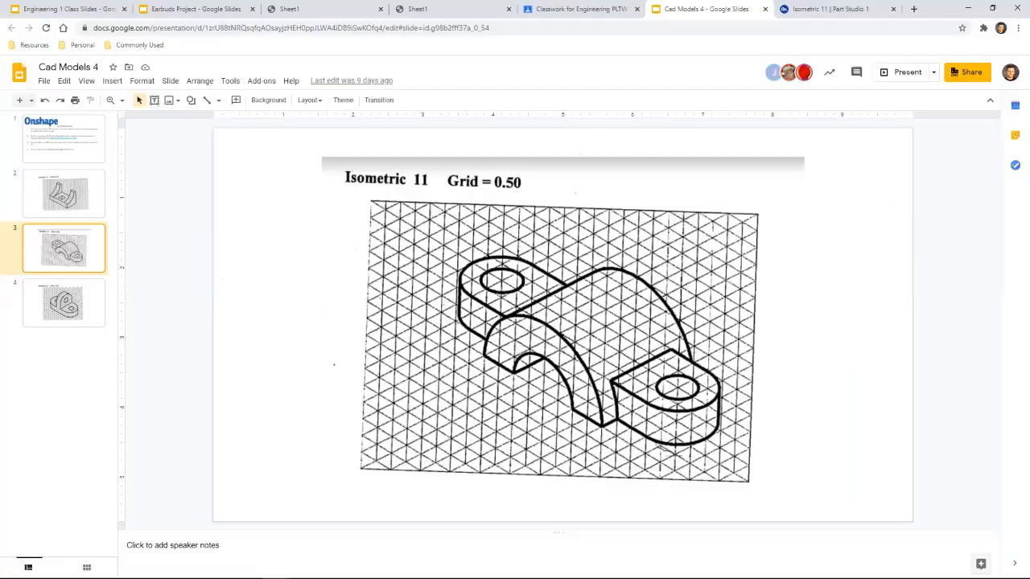
click(828, 9)
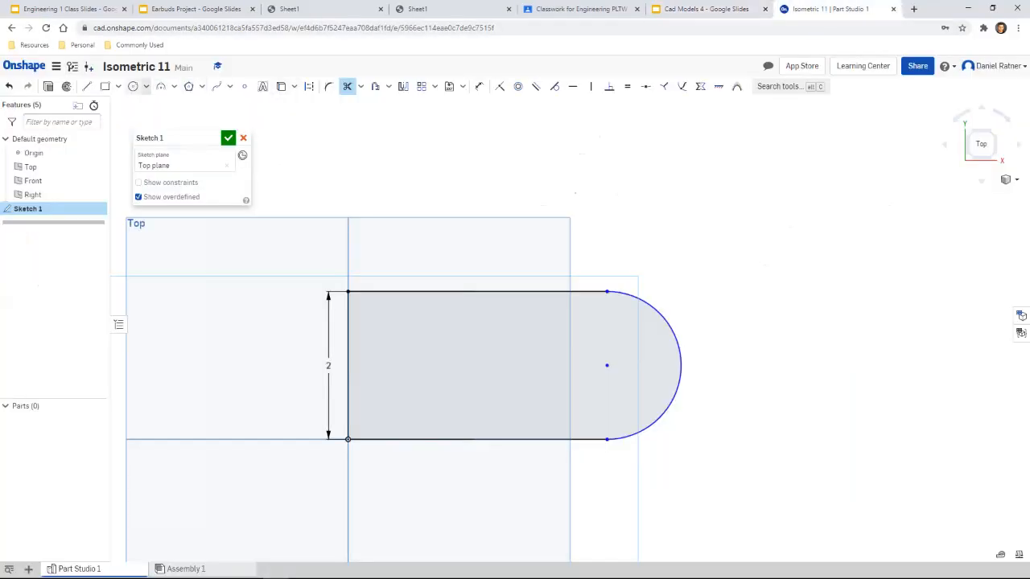
click(133, 86)
click(607, 365)
click(631, 390)
text(0.5)
key(Return)
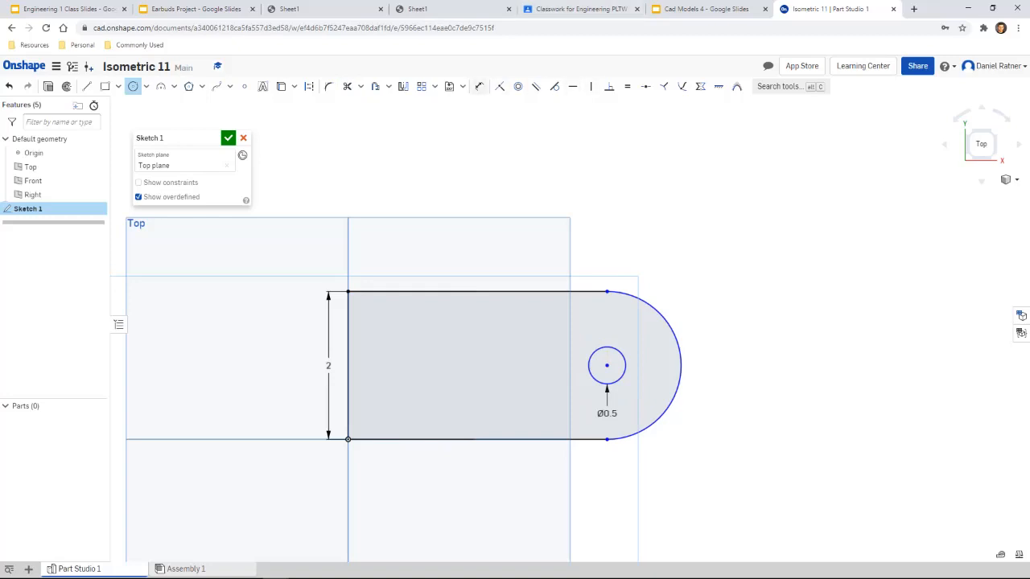
Step: Dimension the outline's upper straight edge at 3.5 in, placing the dimension above the profile
click(480, 86)
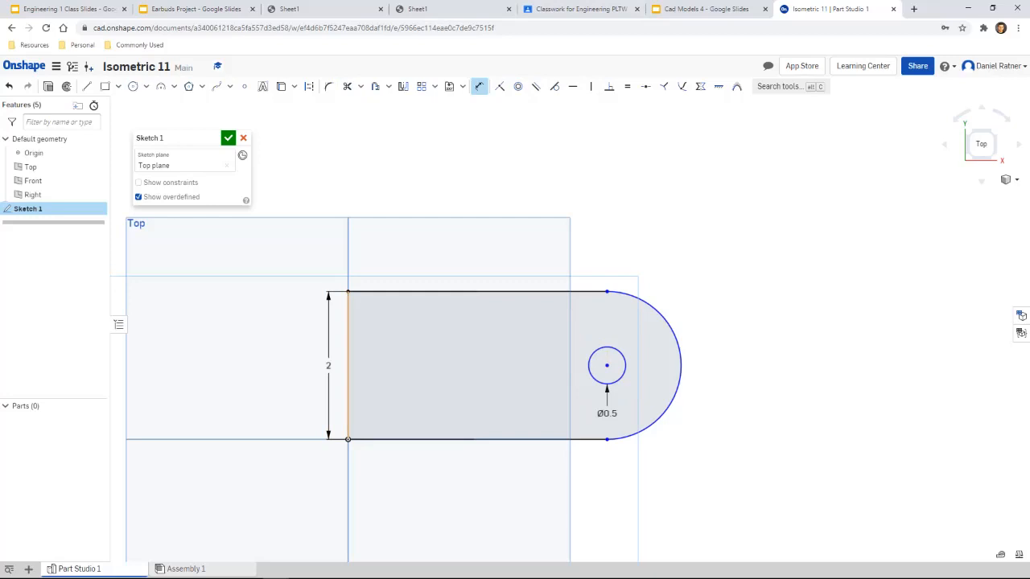
click(348, 291)
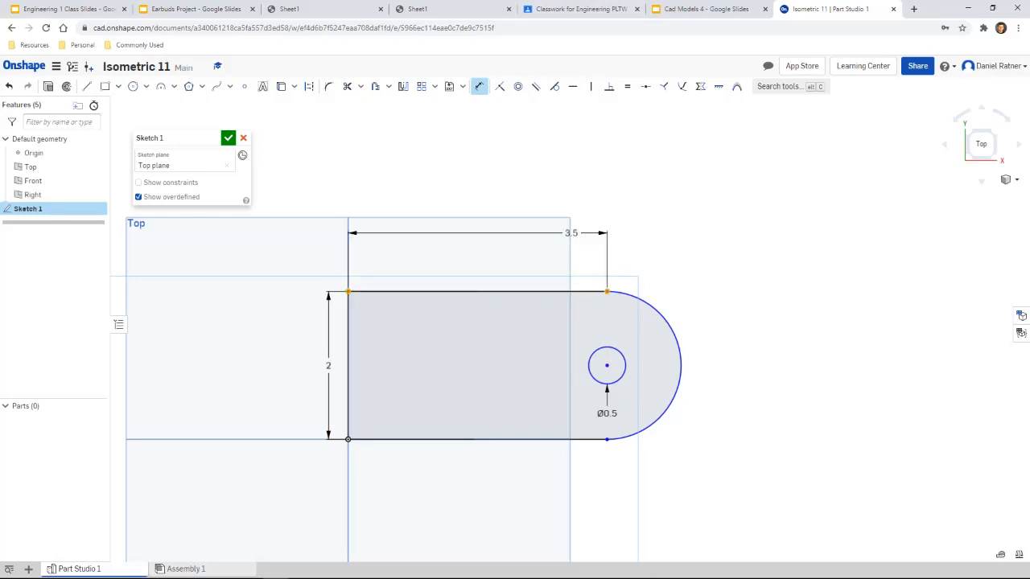
click(505, 243)
key(Return)
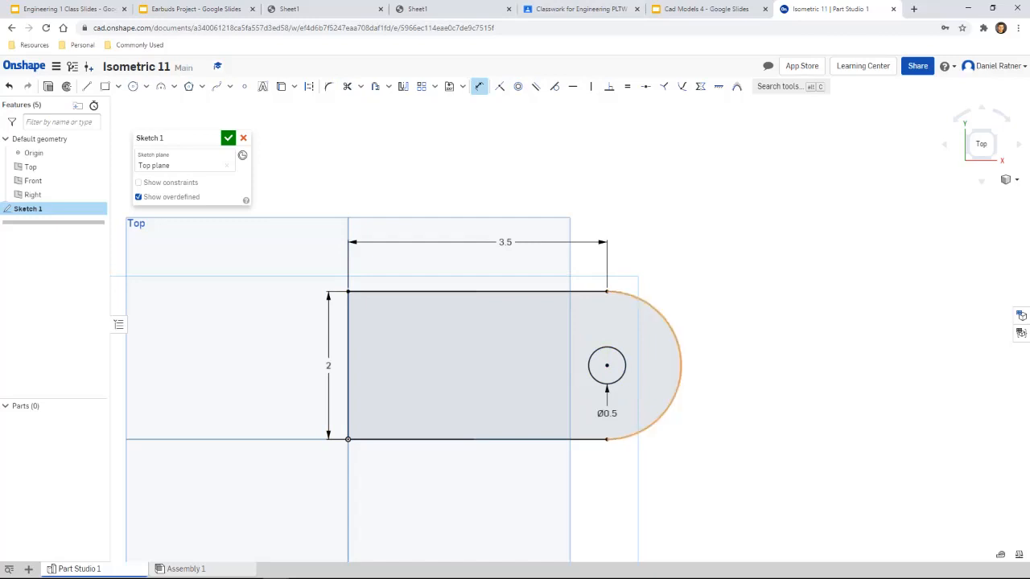
Step: Add reference dimensions for the end arc's radius and the lower straight edge's length
click(675, 326)
click(759, 280)
key(Return)
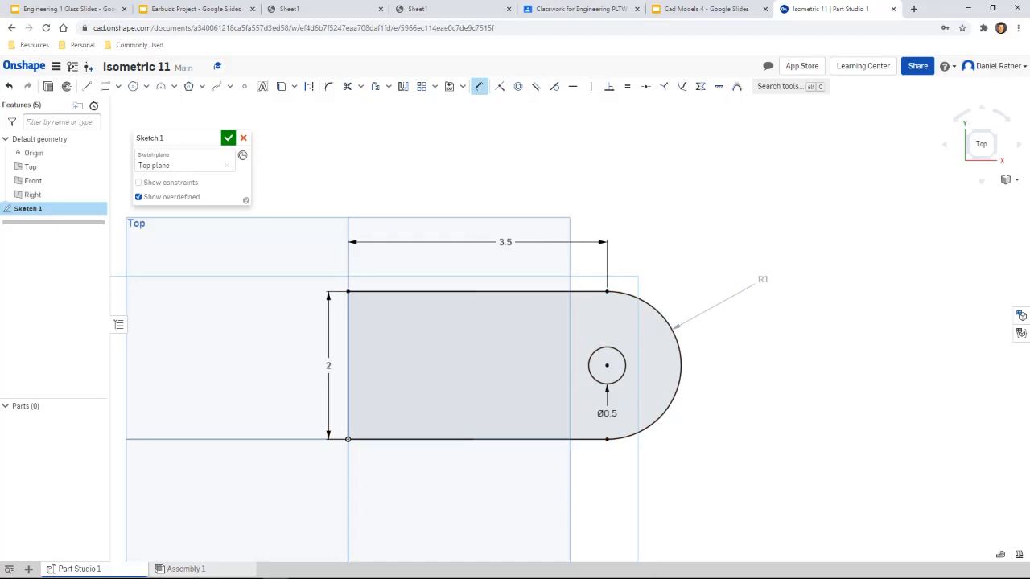
click(488, 439)
click(475, 483)
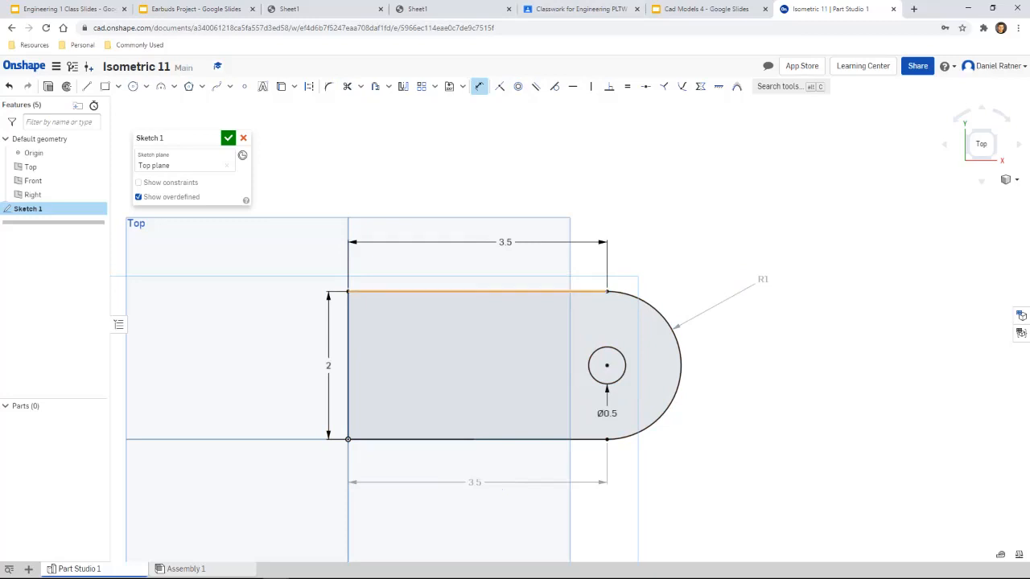
click(607, 291)
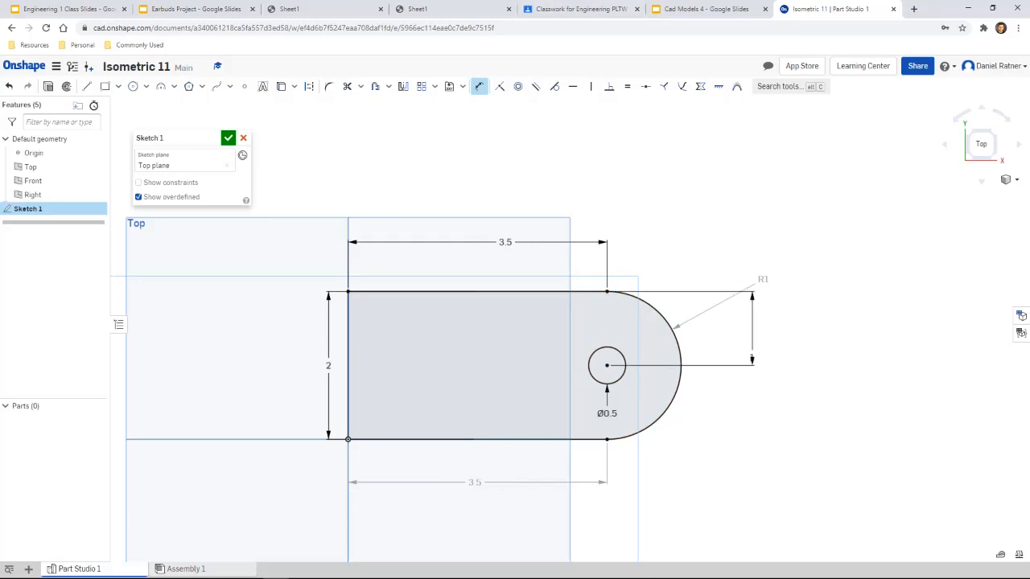
key(Escape)
Step: Apply a concentric constraint between the hole circle and the end arc, and finish the sketch
click(517, 86)
click(596, 351)
click(676, 339)
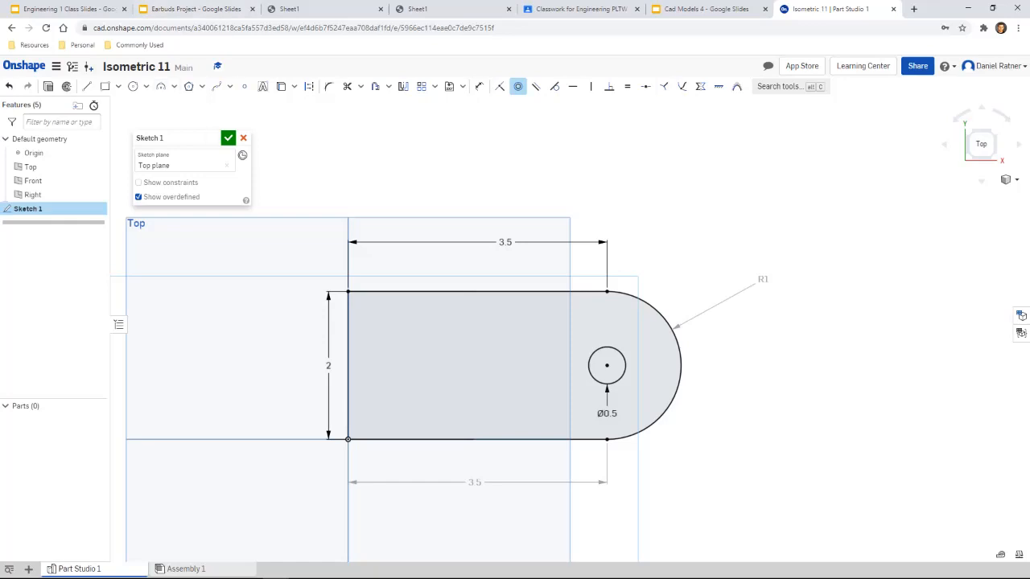
click(229, 138)
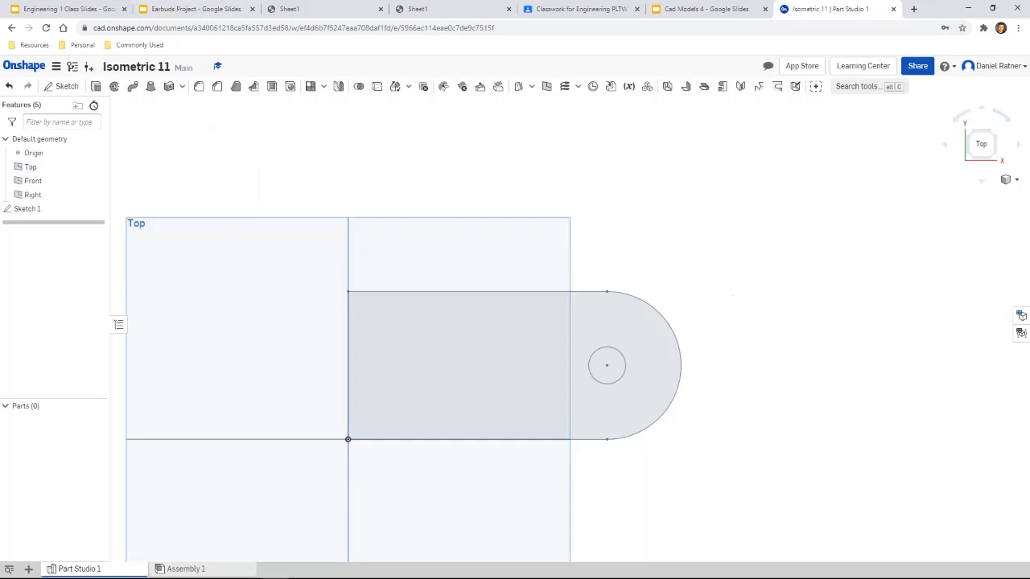
Step: Extrude the rounded profile 1 in as a new part with the hole left open, checking it against the Isometric 11 drawing
key(shift+e)
click(475, 365)
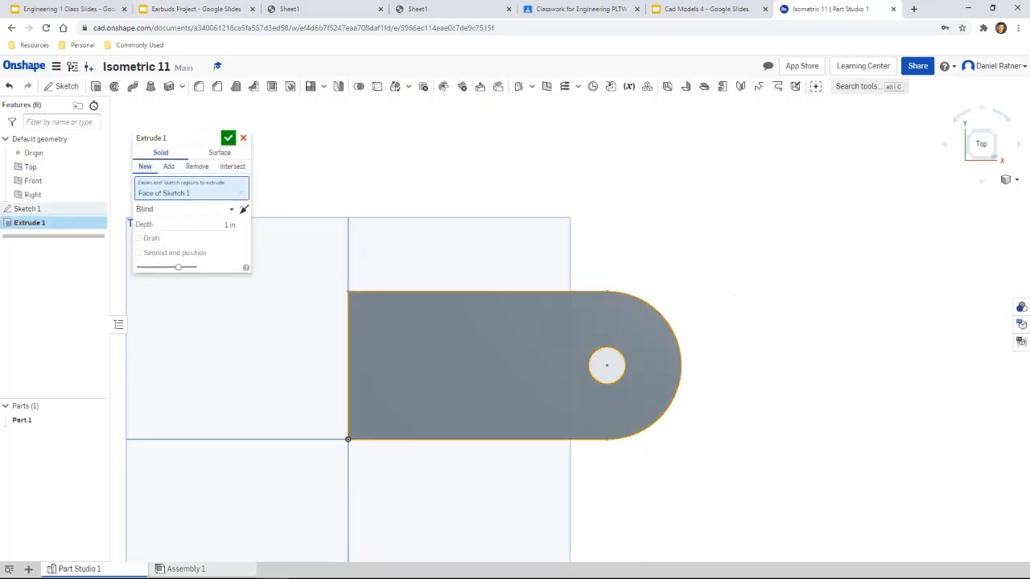
key(shift+7)
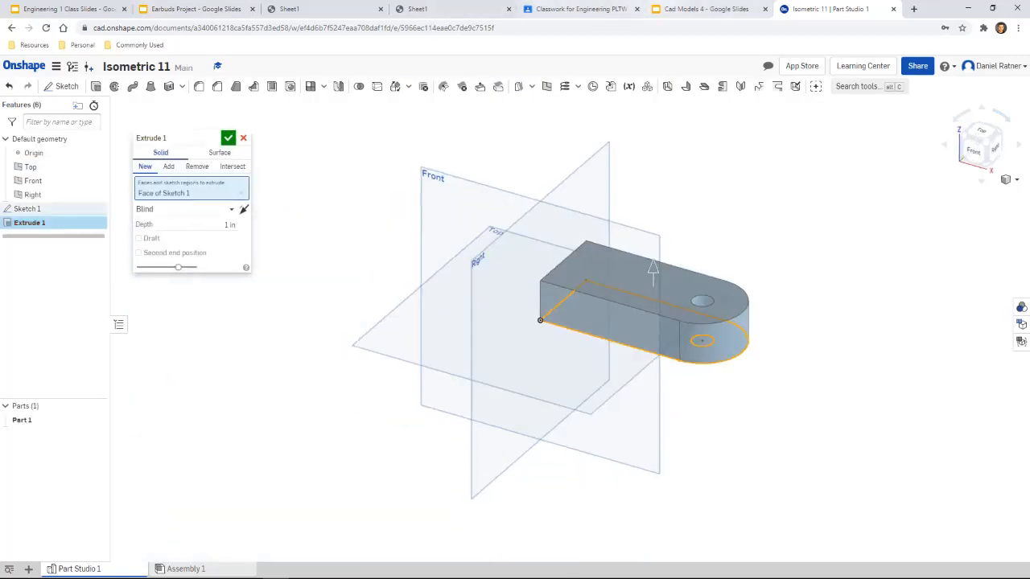
click(700, 9)
click(825, 9)
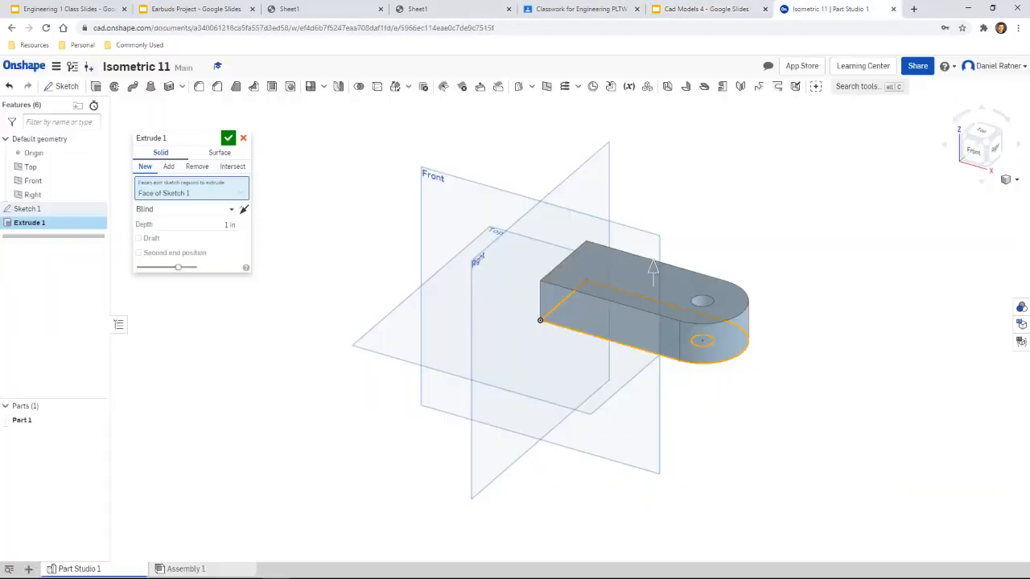
key(ctrl+shift+Tab)
key(ctrl+Tab)
click(228, 138)
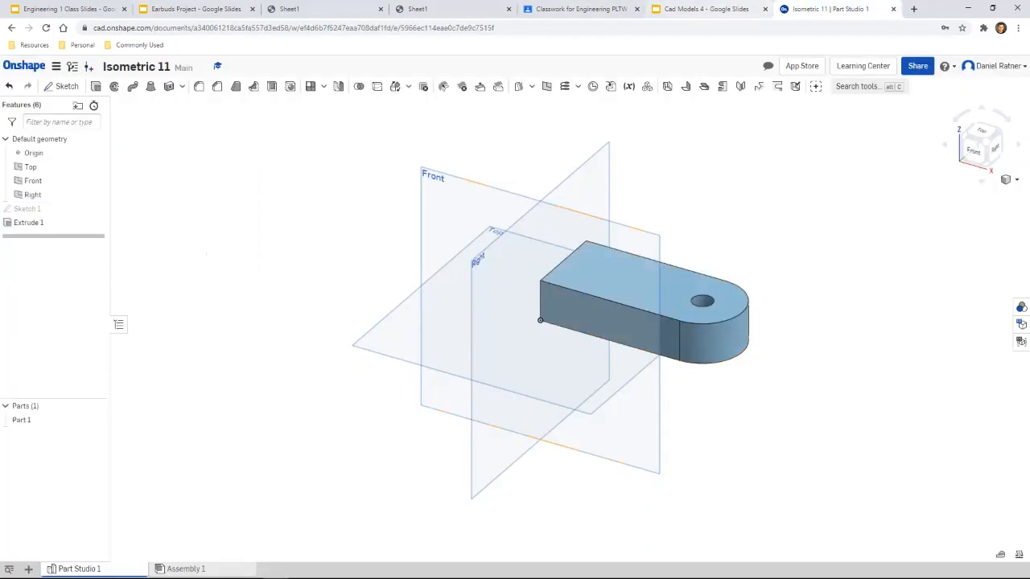
Step: Compare the hole with the drawing, reopen the base sketch and set the hole's diameter to 1 in
key(ctrl+shift+Tab)
key(ctrl+Tab)
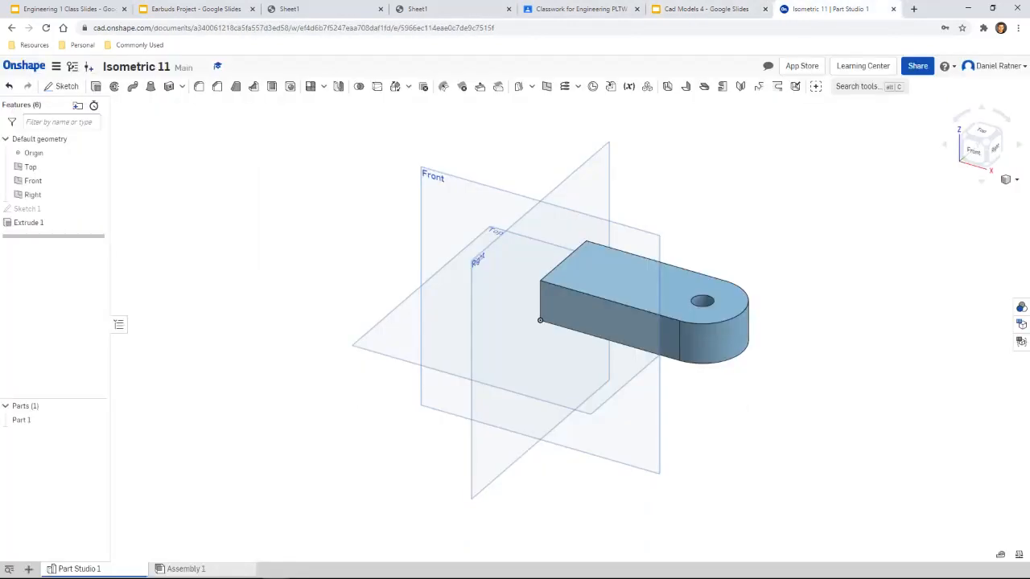
double_click(27, 209)
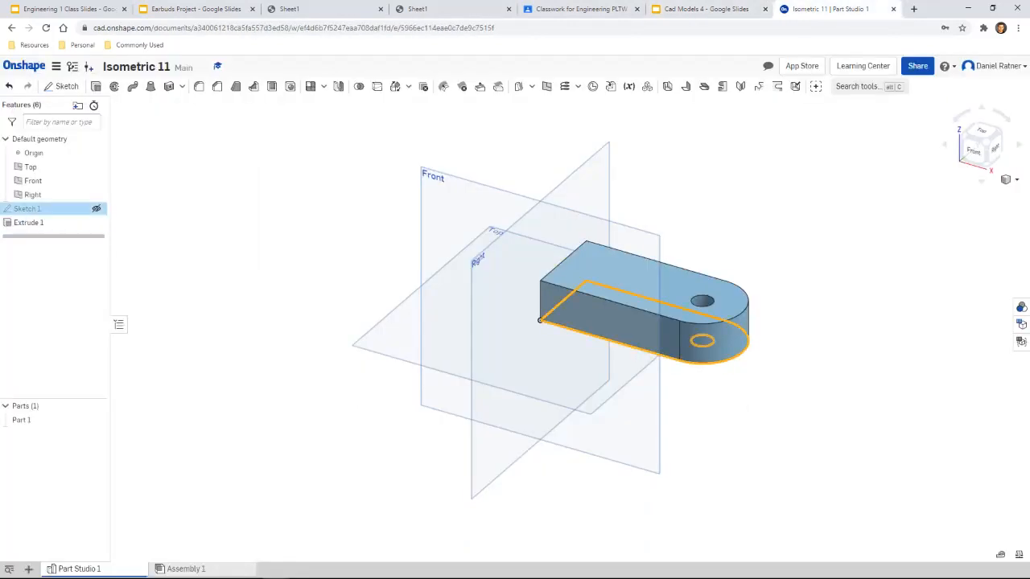
key(ctrl+shift+Tab)
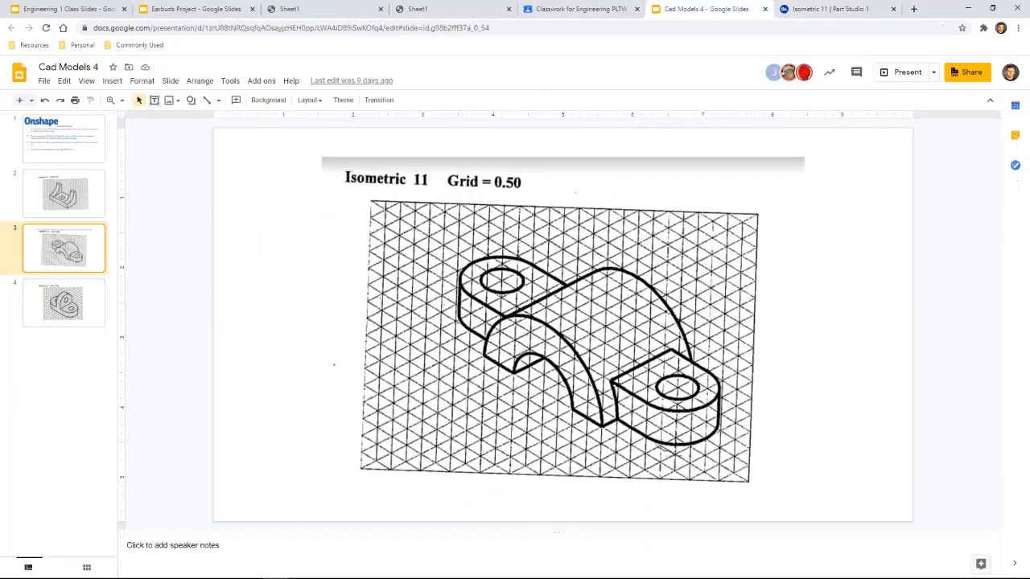
key(ctrl+Tab)
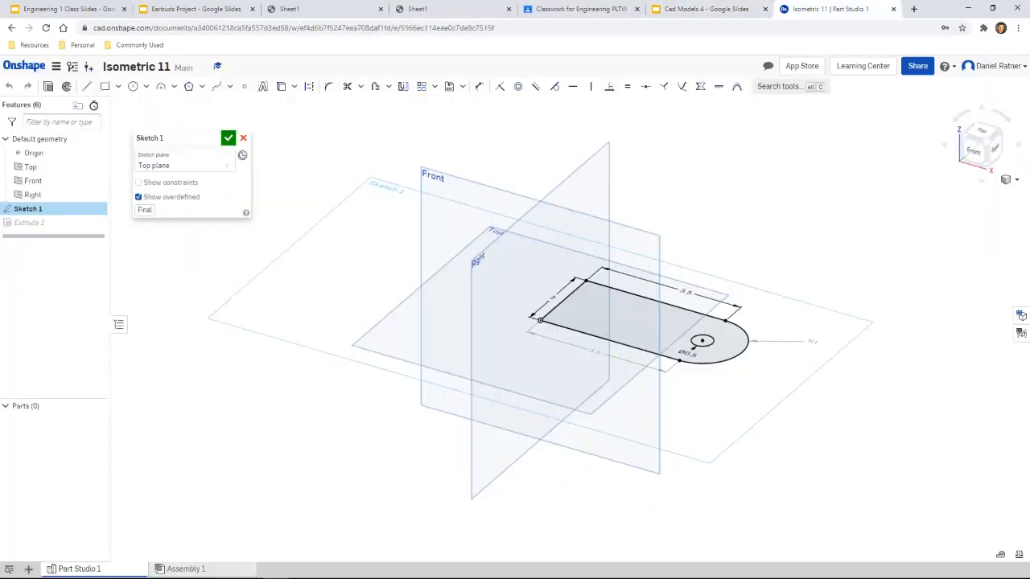
scroll(703, 324, up, 5)
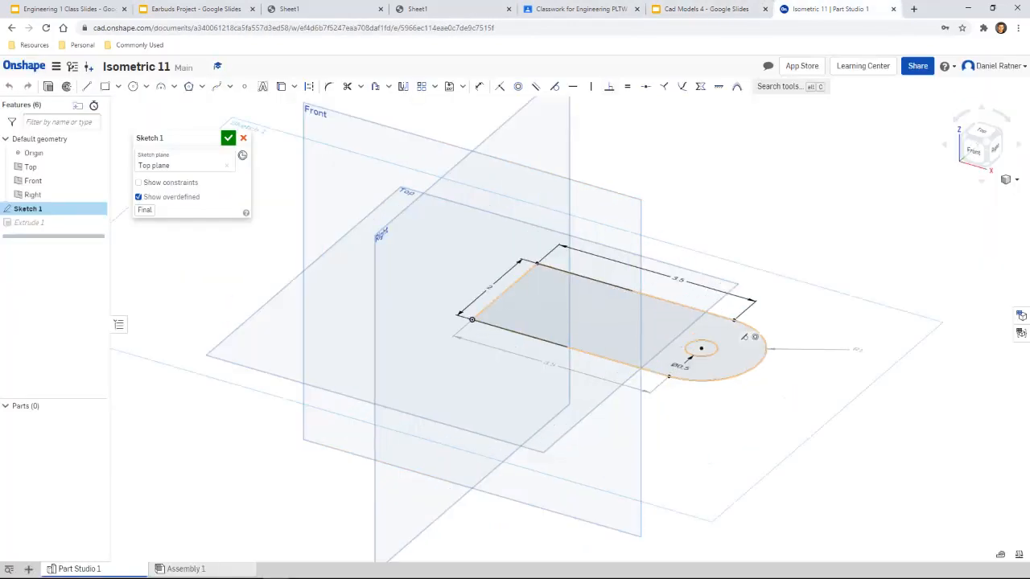
double_click(656, 407)
text(1)
key(Return)
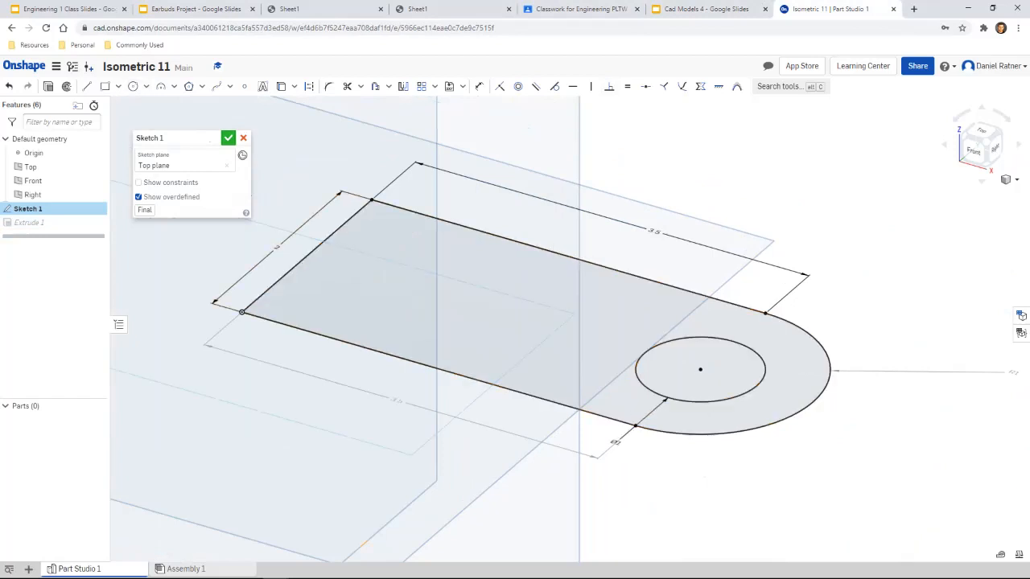
Step: Finish the base sketch edit and mirror the part across its flat end face, adding the copy to the same part
click(227, 137)
middle_drag(515, 322, 582, 380)
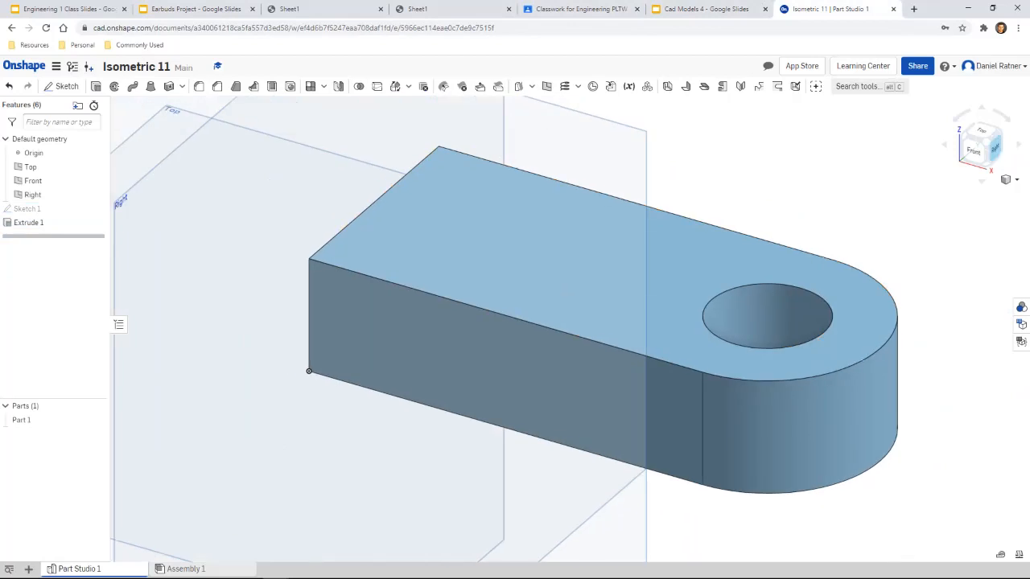
click(965, 136)
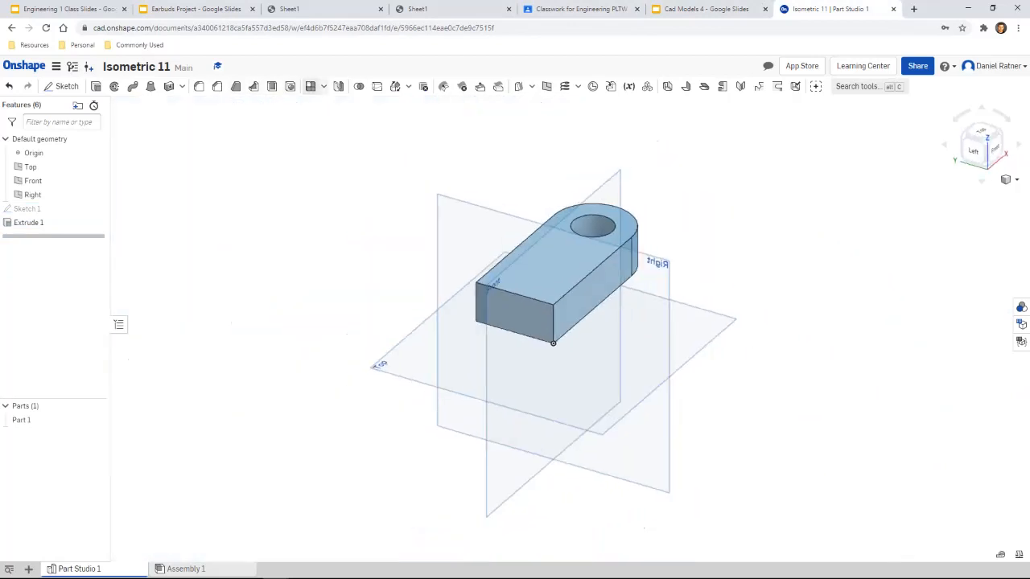
click(338, 87)
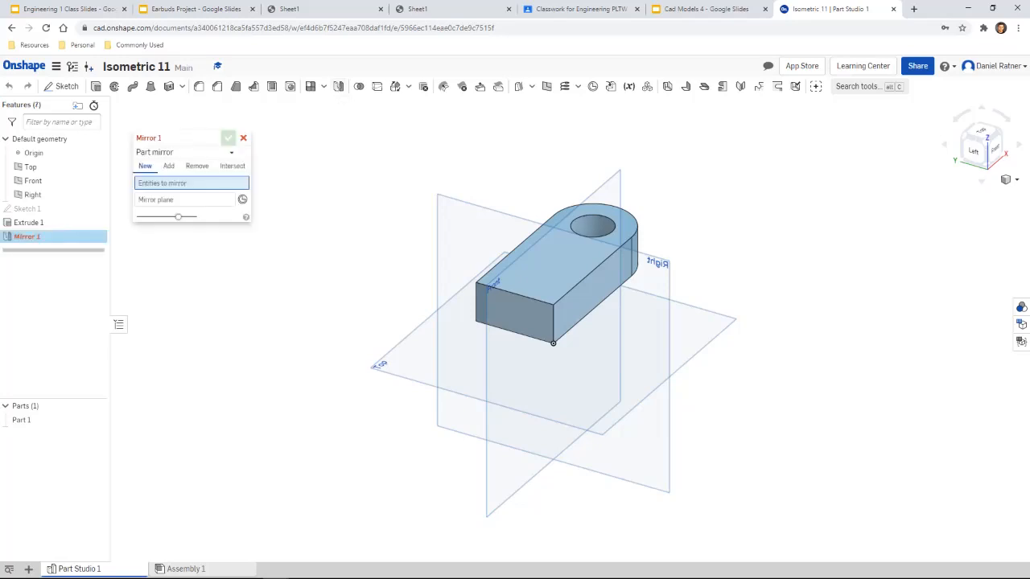
click(185, 200)
click(515, 313)
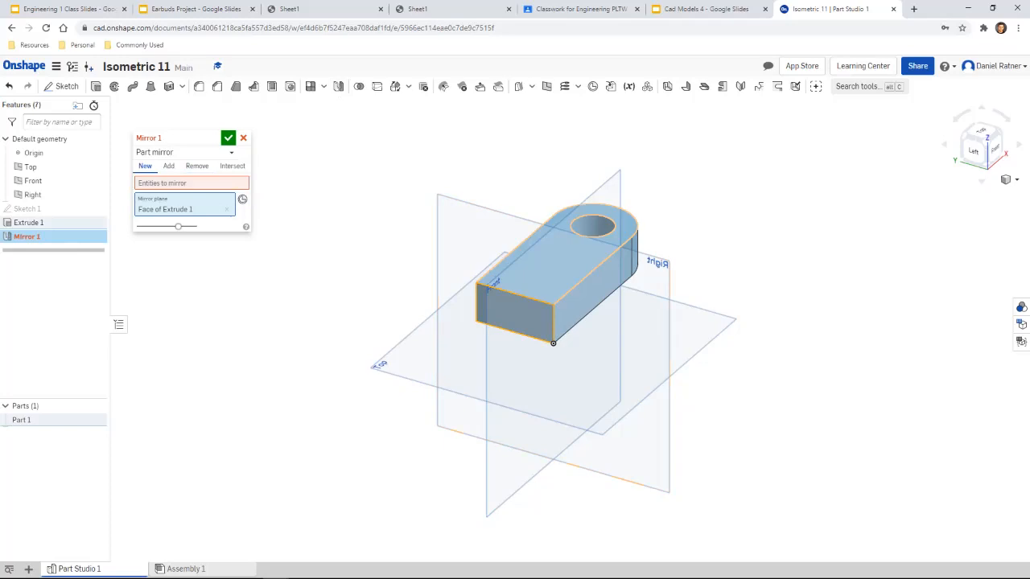
click(191, 182)
click(553, 343)
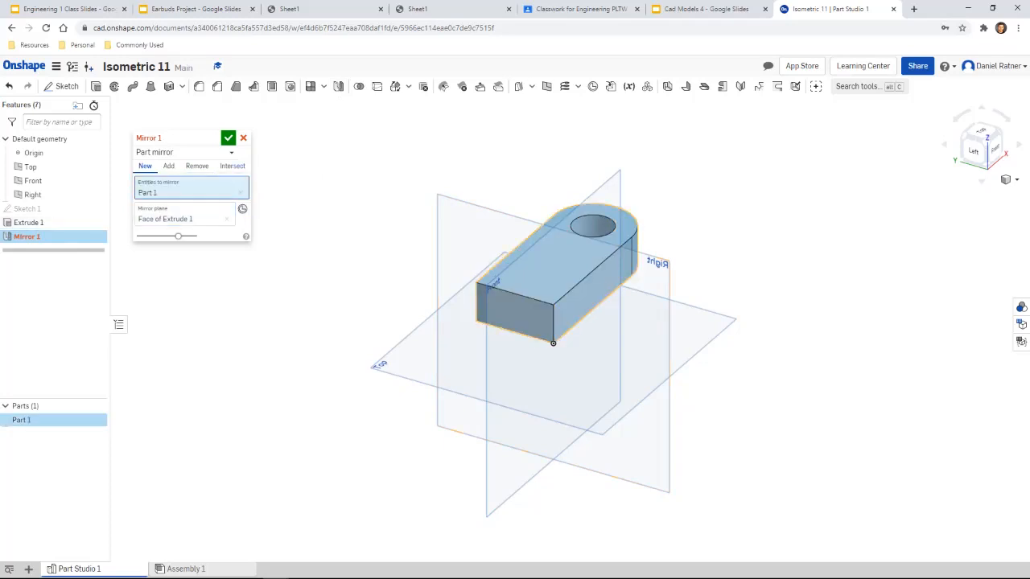
key(Return)
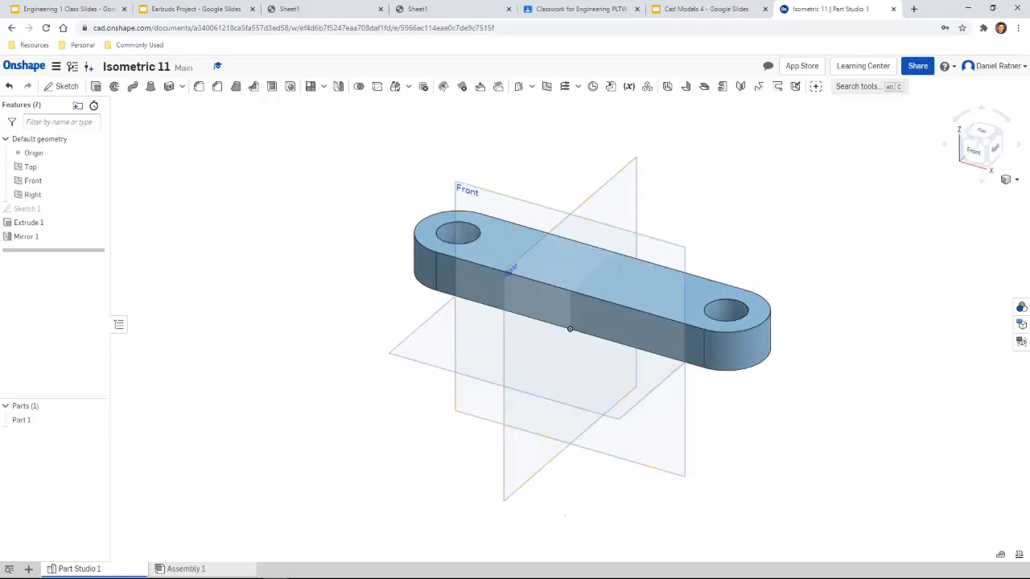
Step: Check the Isometric 11 drawing and create a mid plane between the base's two long side faces
click(702, 9)
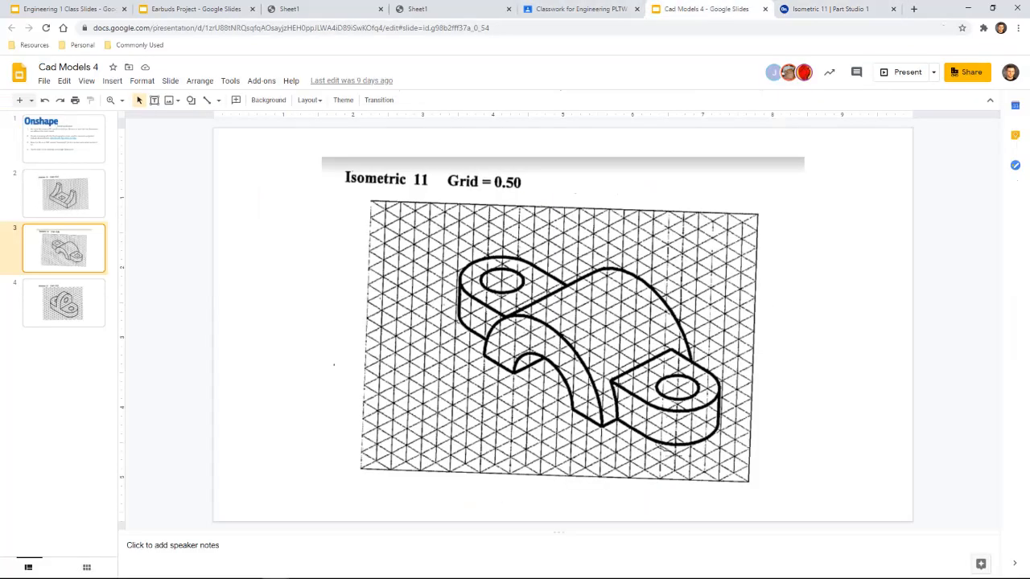
click(829, 9)
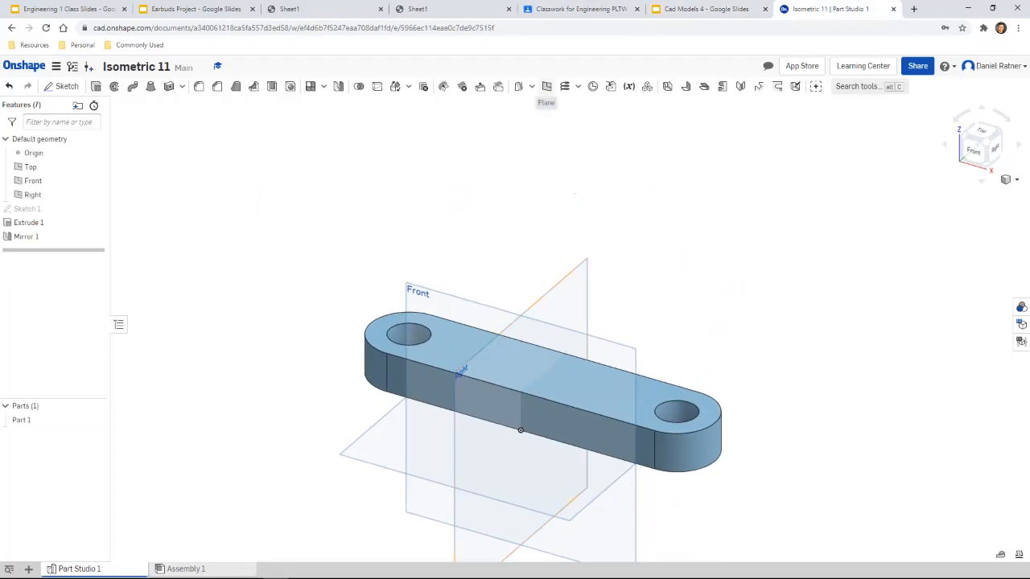
click(546, 86)
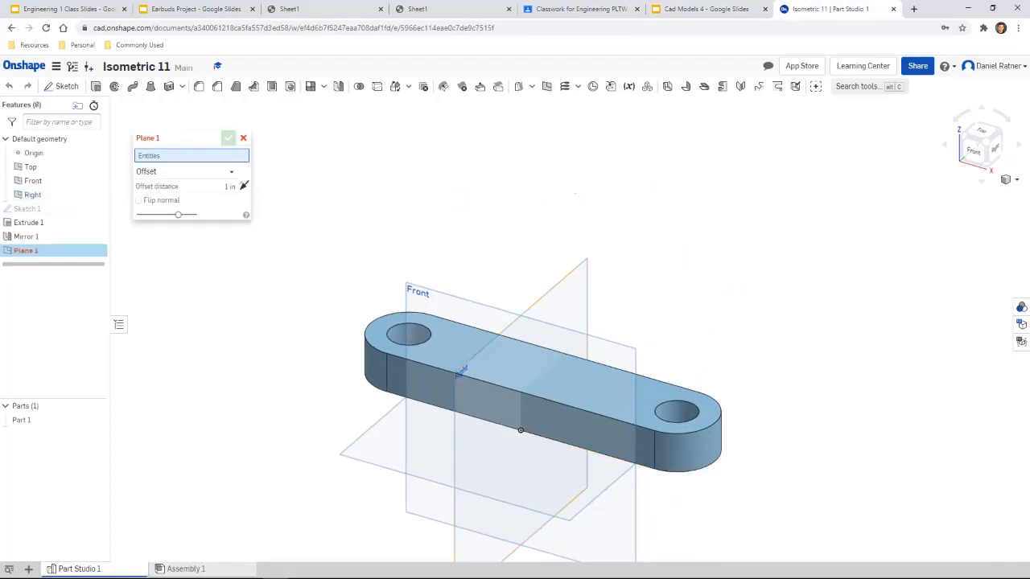
click(185, 171)
click(161, 257)
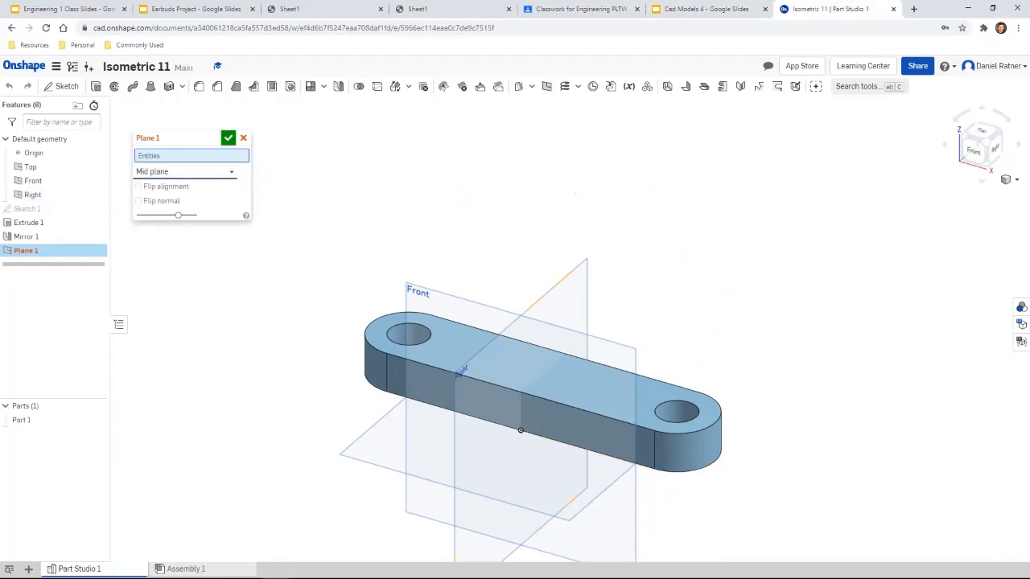
click(521, 430)
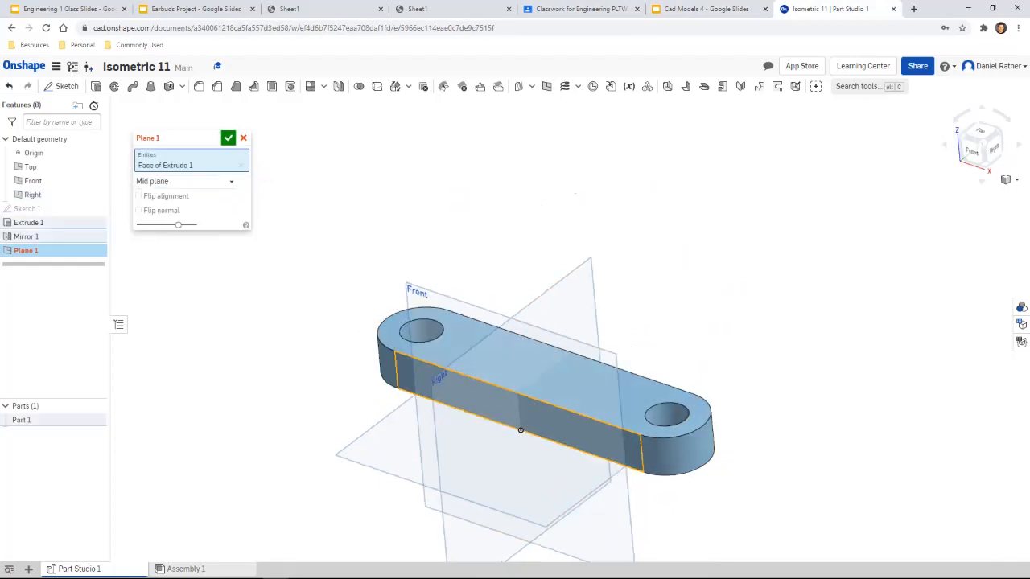
right_drag(631, 347, 593, 375)
click(538, 421)
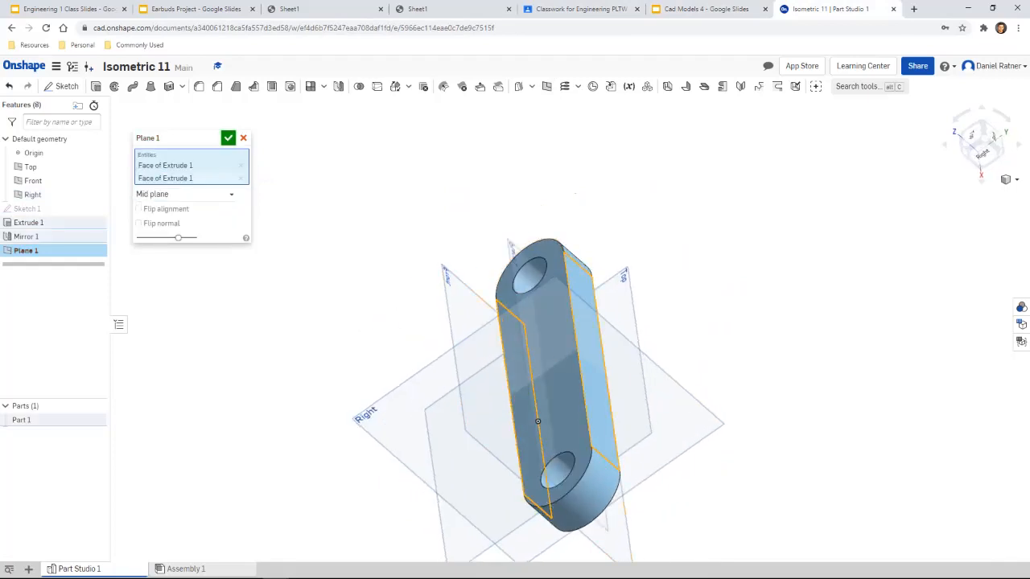
click(229, 137)
Step: Hide the default Right, Front and Top planes
right_drag(515, 394, 569, 328)
key(shift+s)
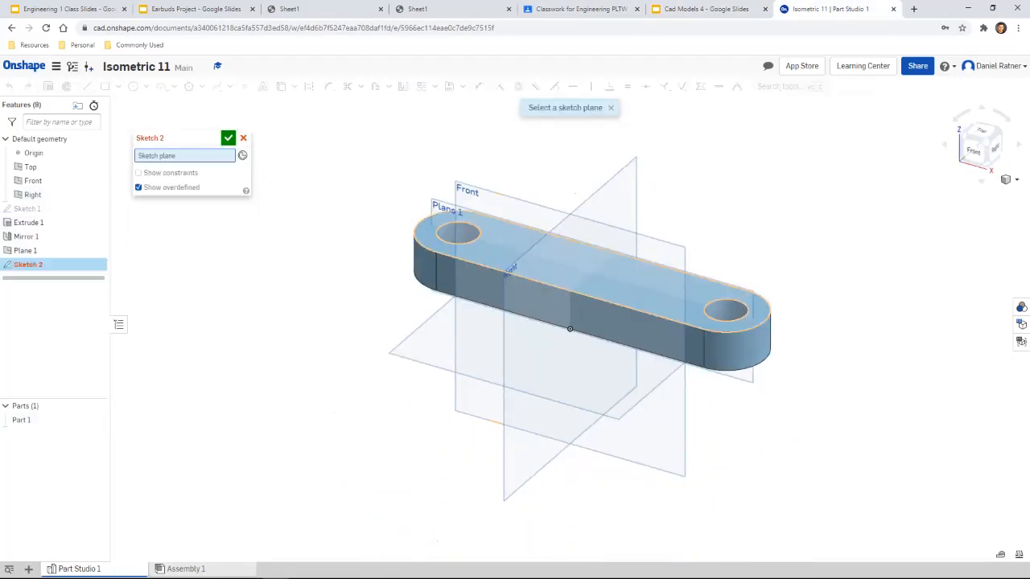
key(Escape)
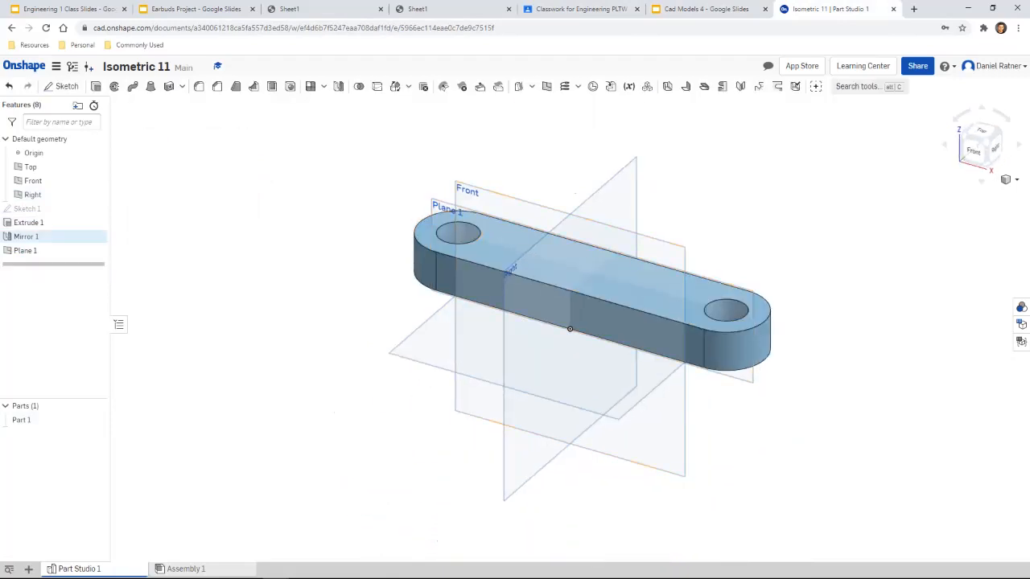
click(96, 194)
click(96, 180)
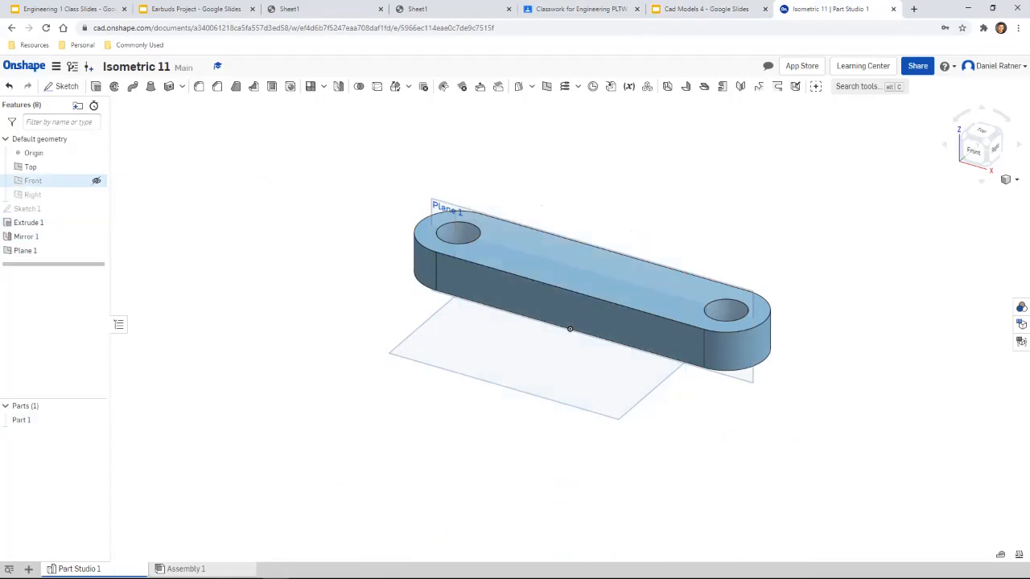
click(96, 167)
Step: Start a sketch on the new mid plane and view it face-on
scroll(463, 196, up, 3)
right_drag(463, 195, 459, 145)
click(61, 86)
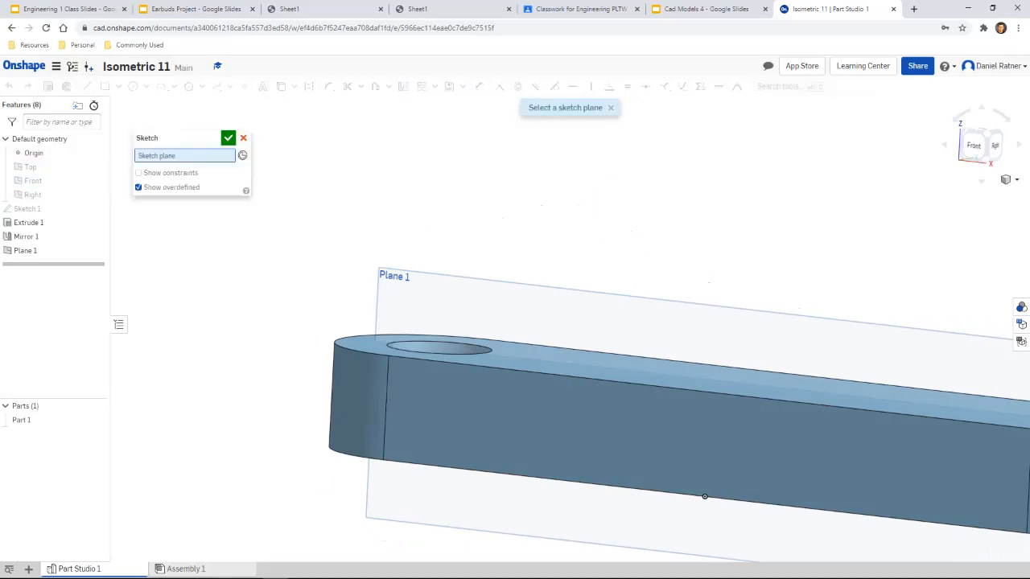
click(395, 276)
key(n)
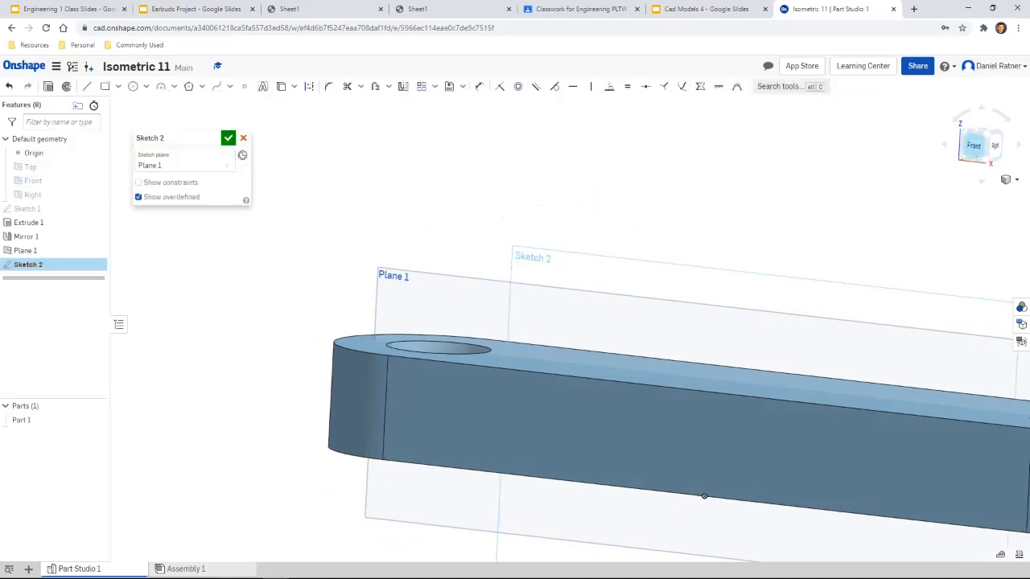
Step: Check the arch's outer width on the Isometric 11 drawing and sketch a 4 in diameter circle centred on the origin
key(ctrl+shift+Tab)
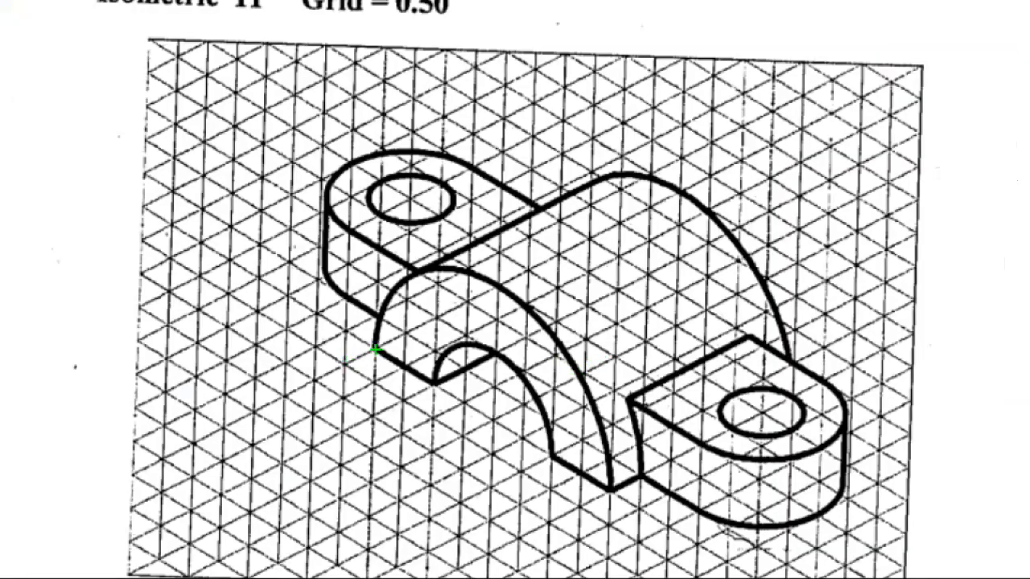
mouse_move(374, 351)
mouse_down()
mouse_move(576, 472)
mouse_move(590, 492)
mouse_move(615, 488)
mouse_up()
key(Escape)
click(829, 9)
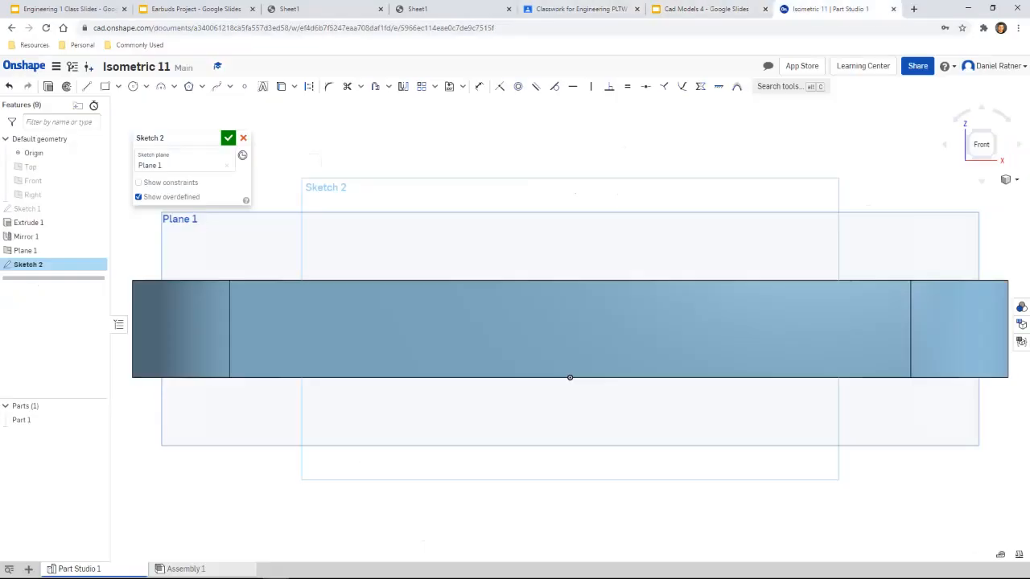
click(133, 86)
click(706, 9)
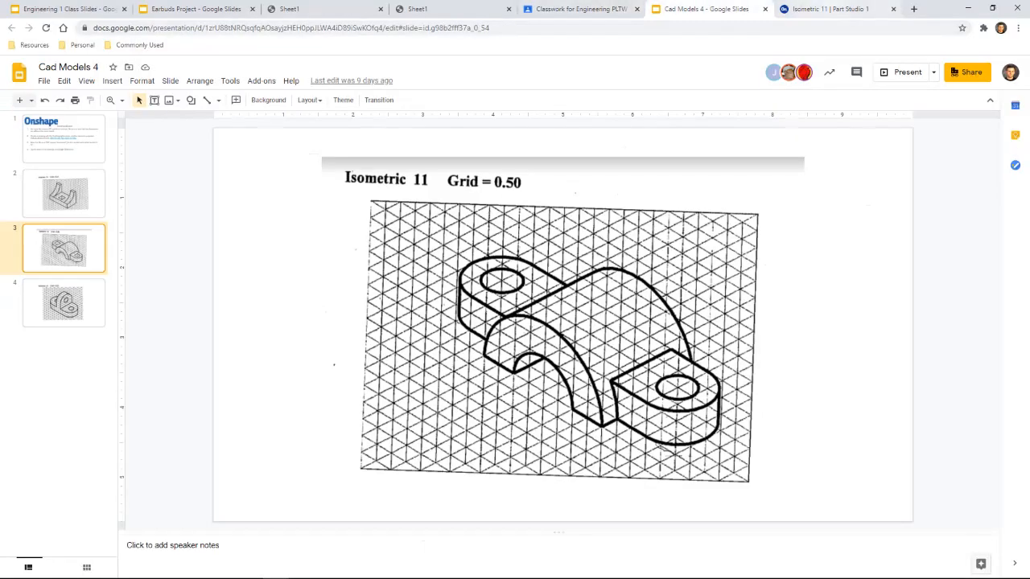
click(829, 9)
click(570, 377)
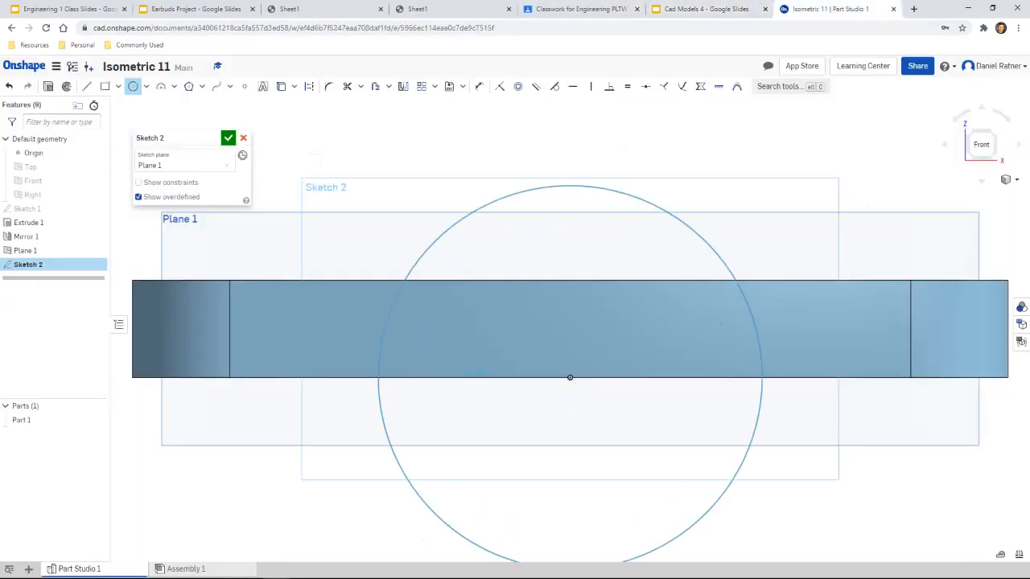
click(374, 377)
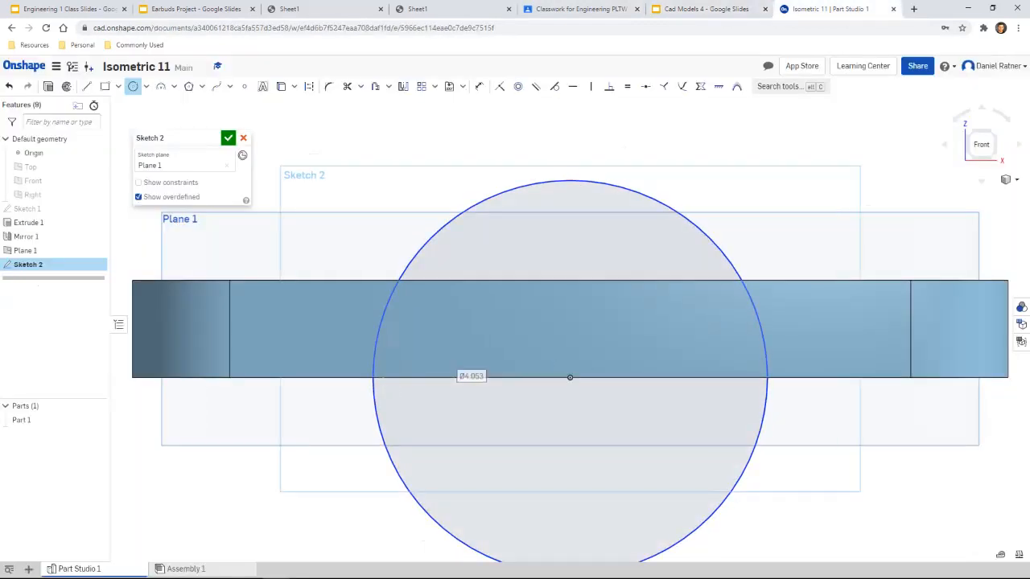
text(4)
key(Return)
Step: Check the arch's inner opening on the drawing and sketch a 2 in diameter circle centred on the origin
click(706, 9)
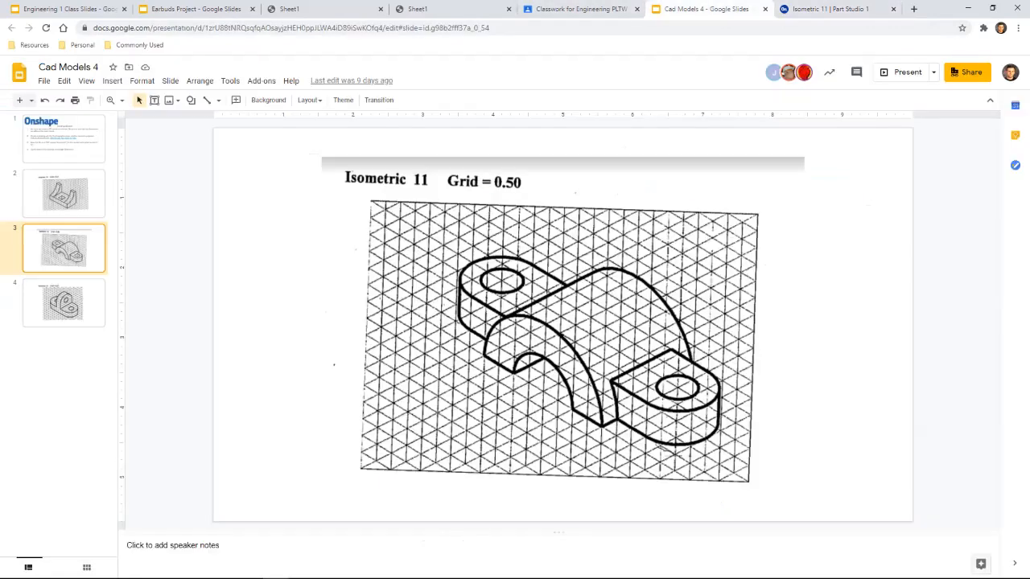
drag(513, 372, 588, 439)
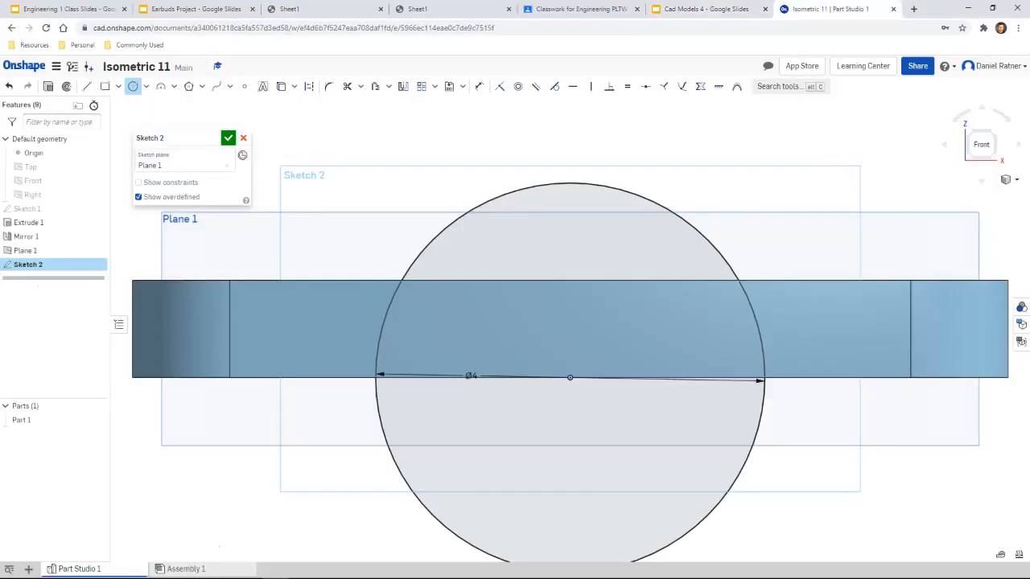
click(570, 377)
click(599, 454)
text(2)
key(Return)
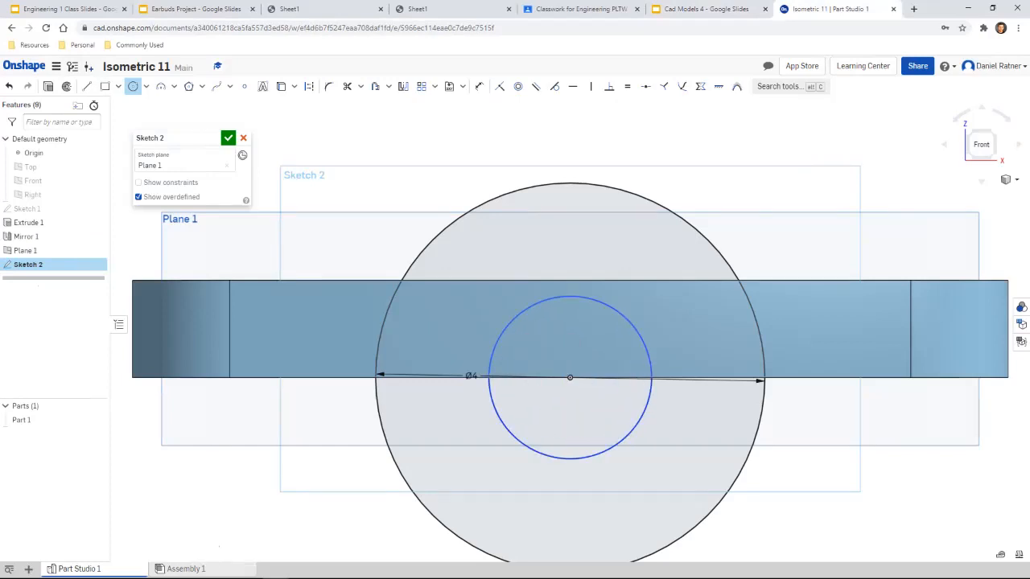
Step: Draw a horizontal line through the origin across the full diameter of the outer circle
click(86, 86)
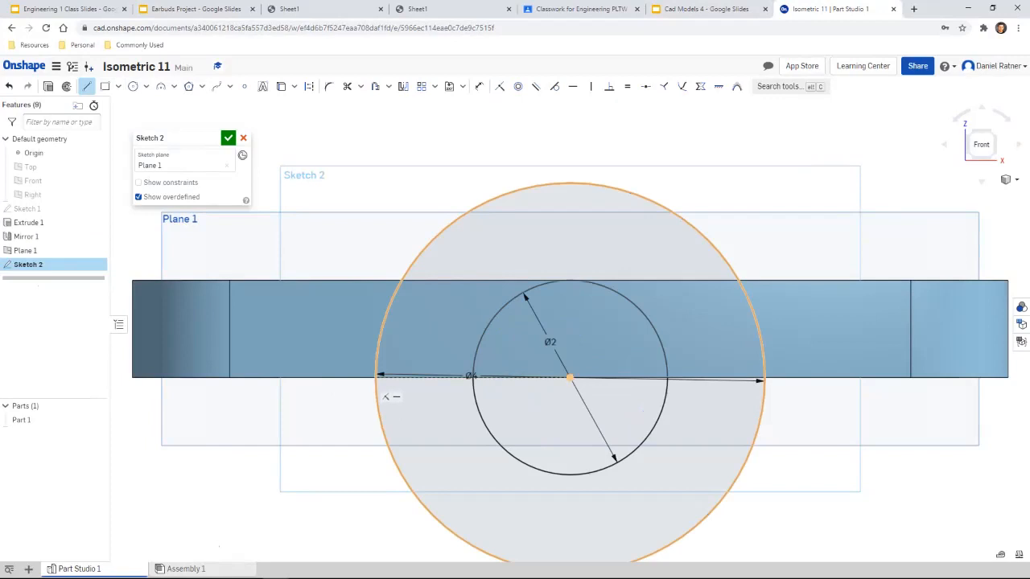
click(376, 377)
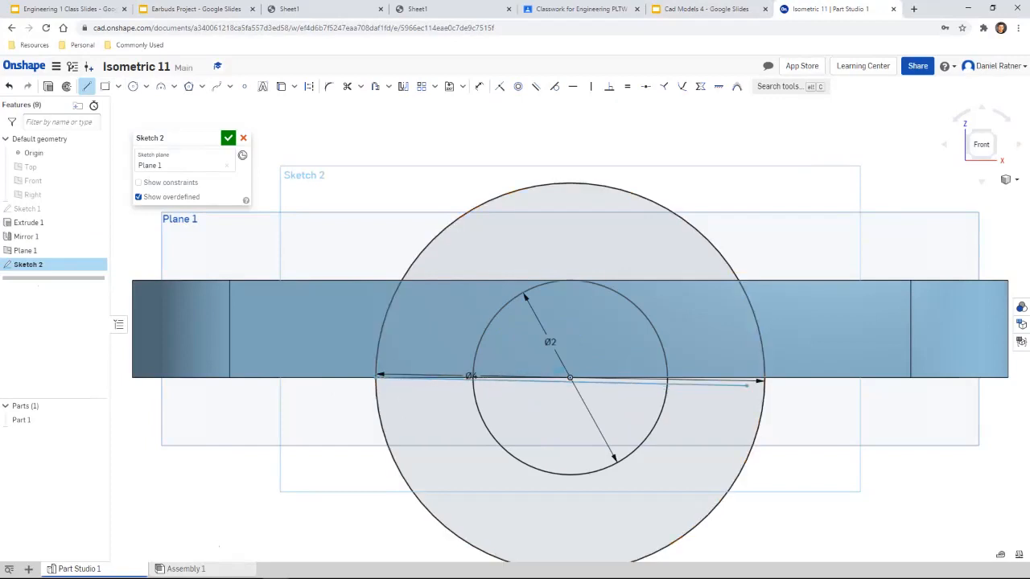
click(762, 378)
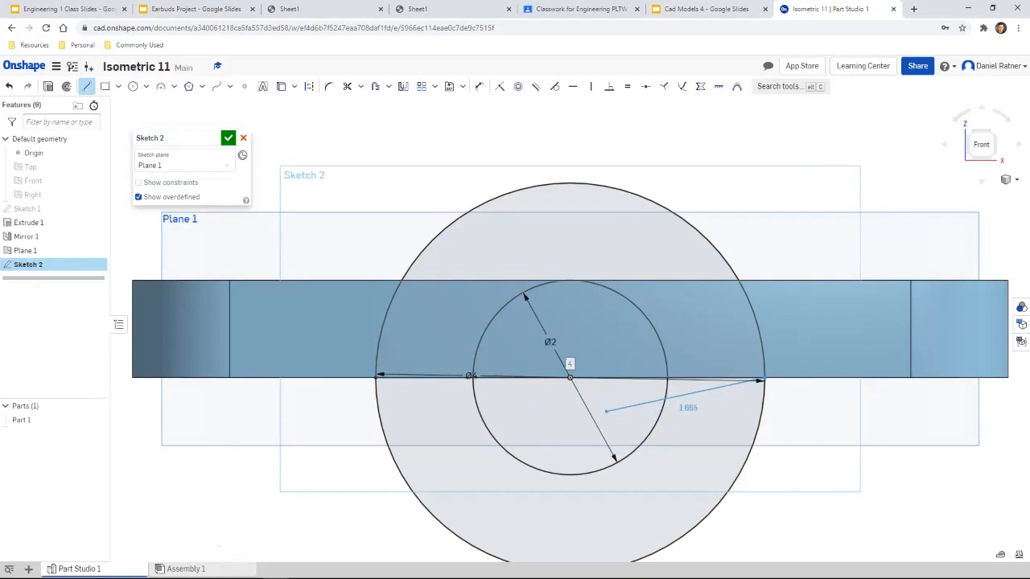
key(Escape)
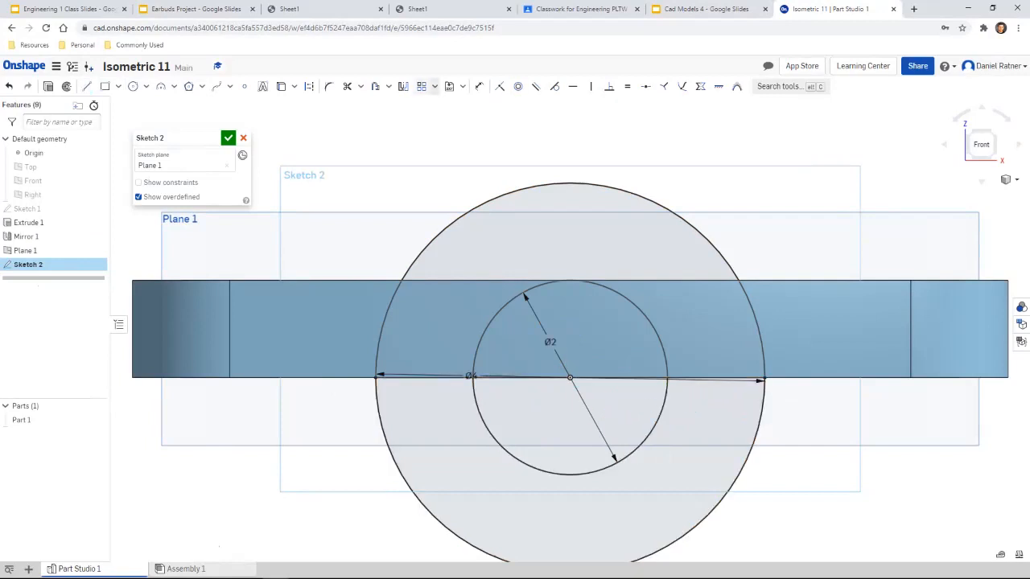
Step: Trim the lower halves of both circles and the line inside the inner circle, and finish the half-ring sketch
click(346, 86)
click(759, 427)
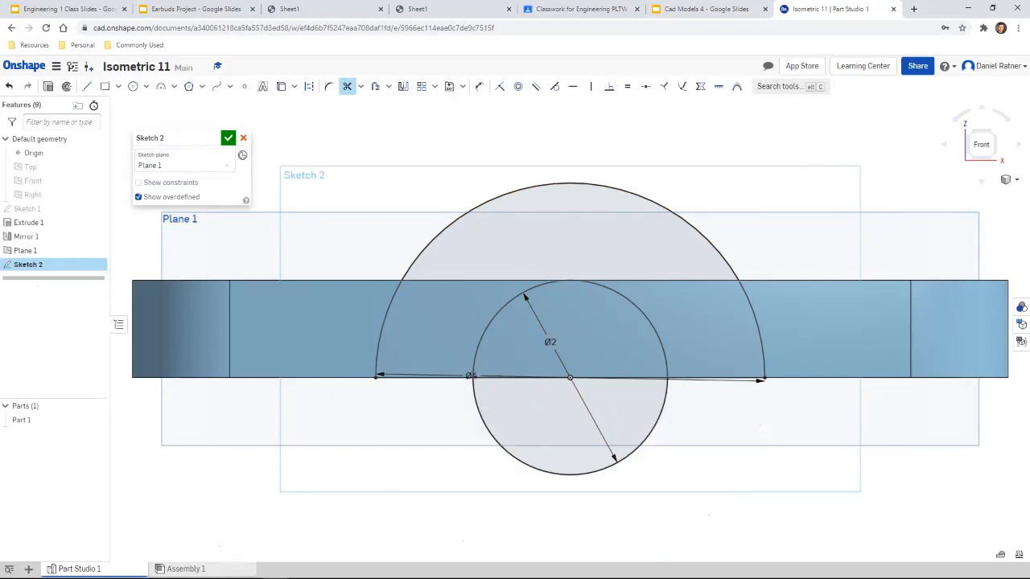
click(501, 446)
click(522, 378)
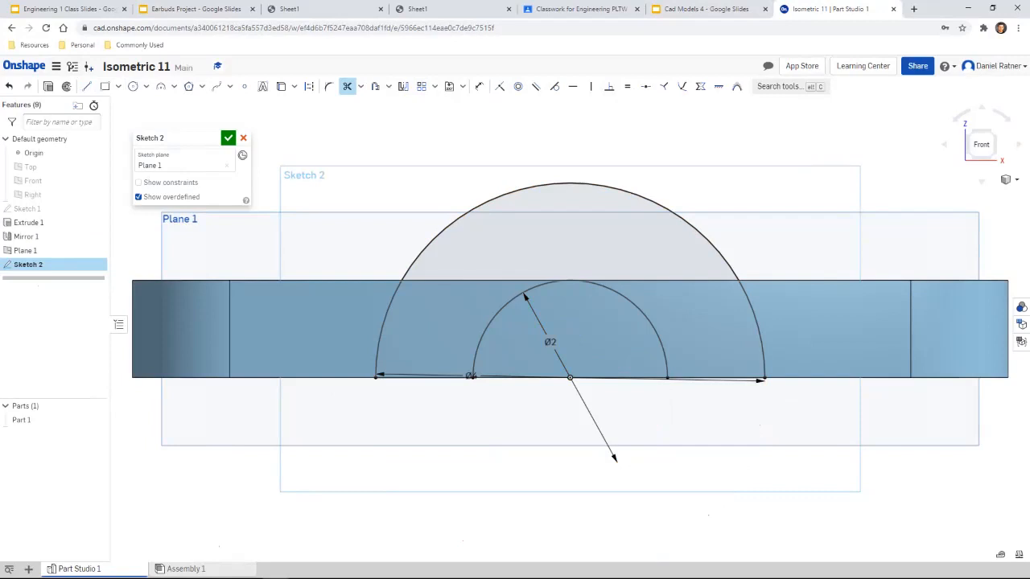
click(619, 377)
scroll(481, 353, up, 6)
scroll(482, 379, down, 4)
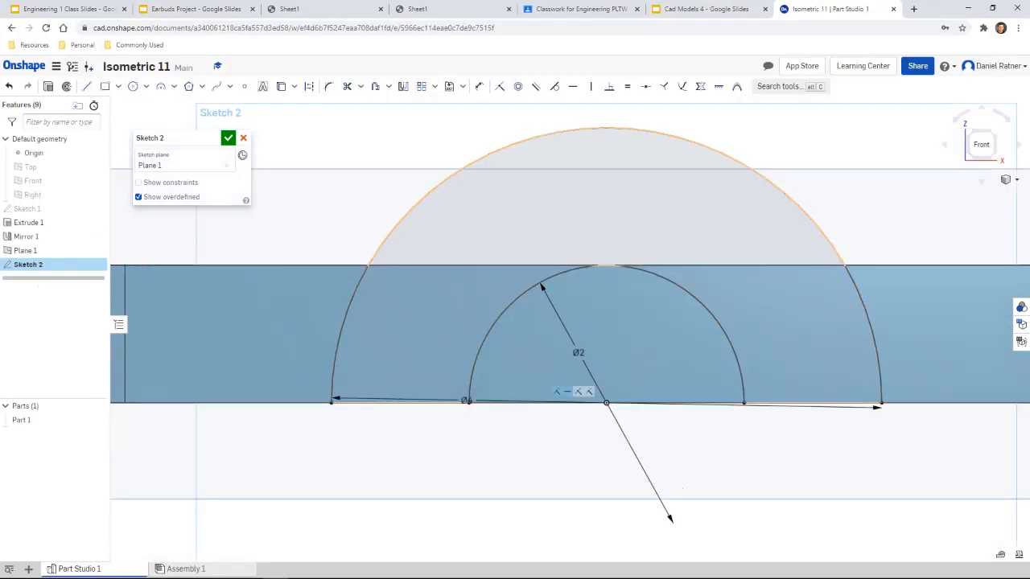
click(227, 138)
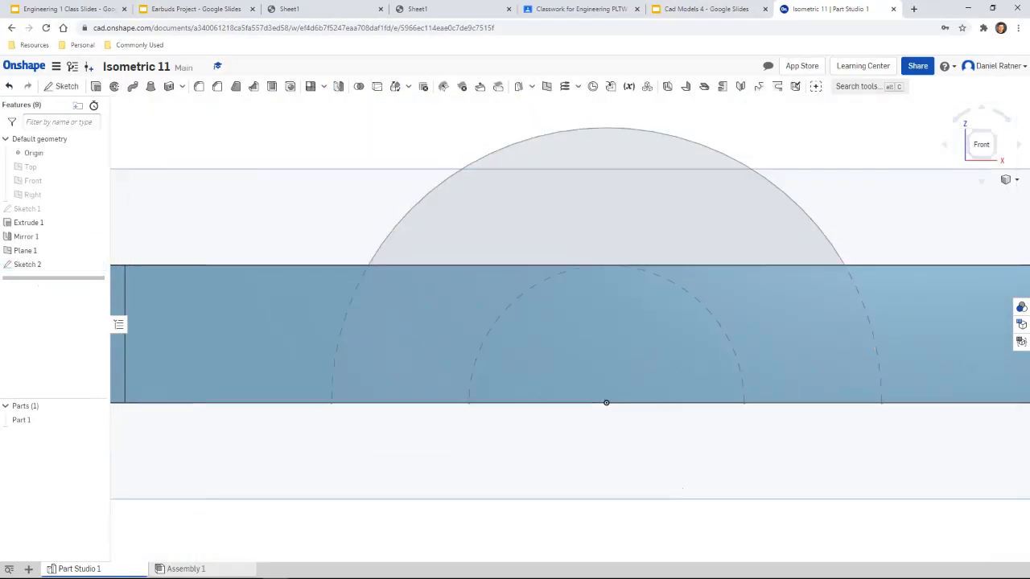
Step: Check the arch's depth on the Isometric 11 drawing and extrude the half-ring sketch symmetrically by 3 in, adding it to the base
key(shift+e)
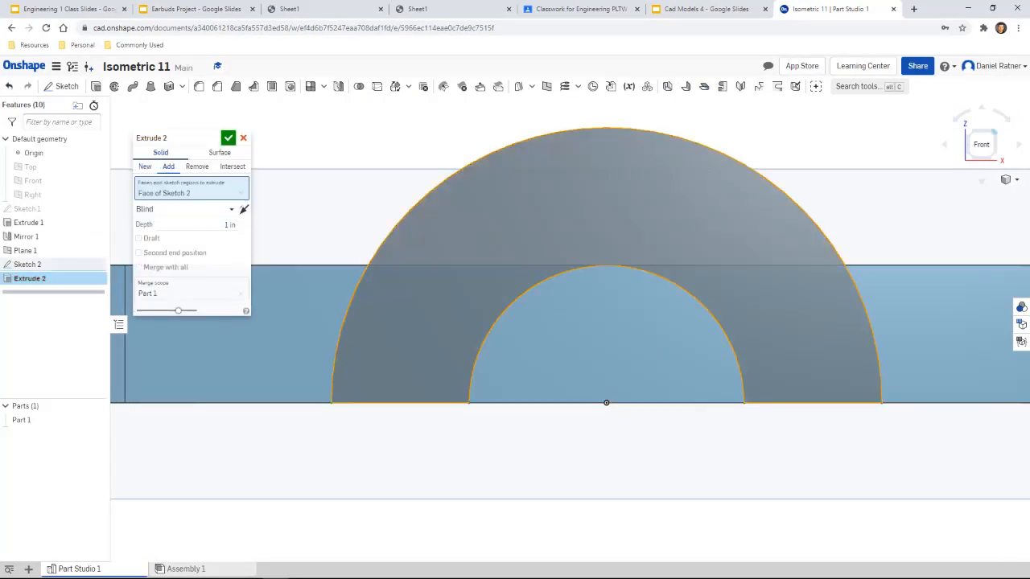
click(994, 132)
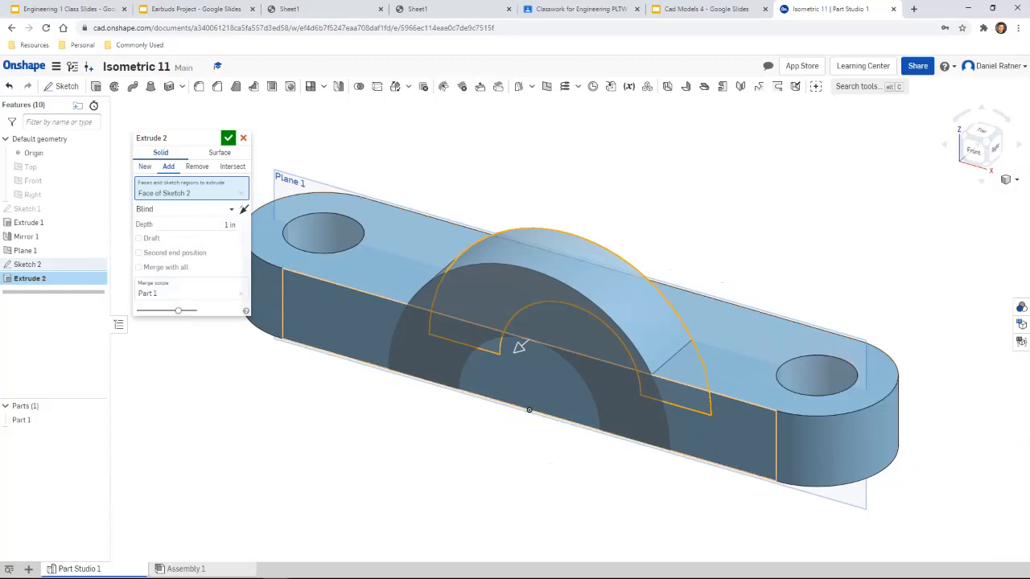
scroll(467, 340, down, 3)
click(185, 209)
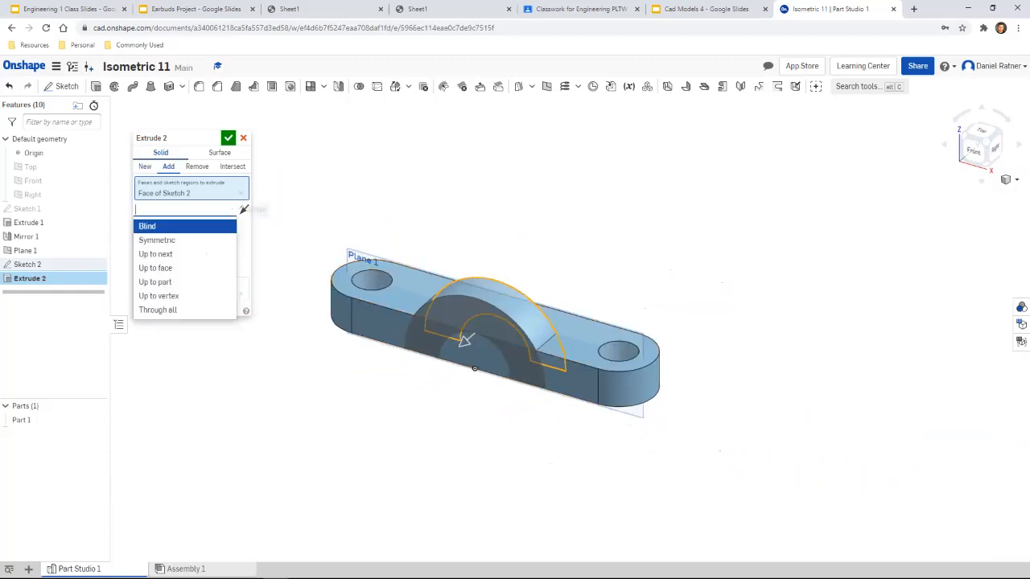
click(153, 239)
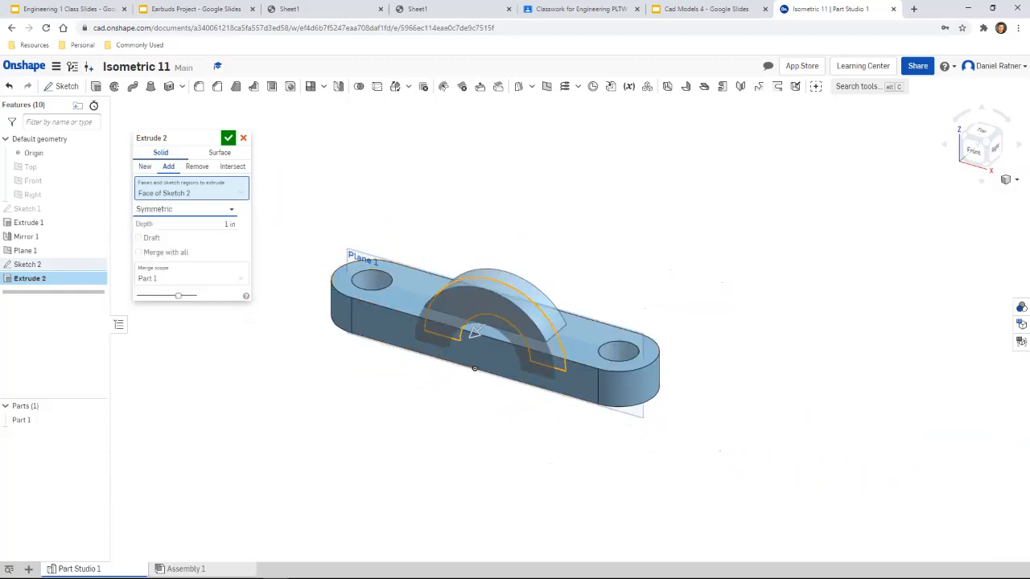
click(704, 8)
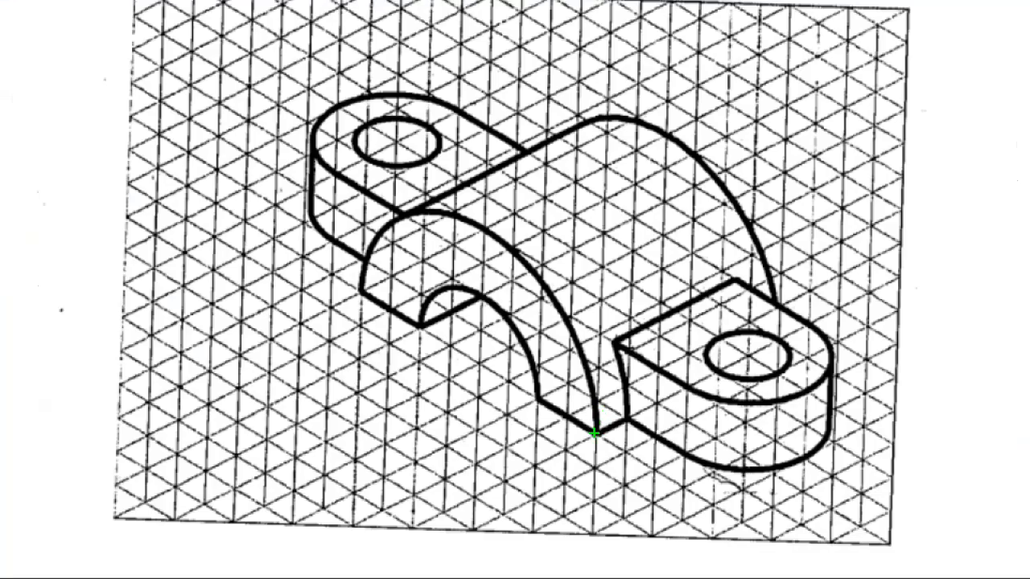
drag(594, 435, 772, 343)
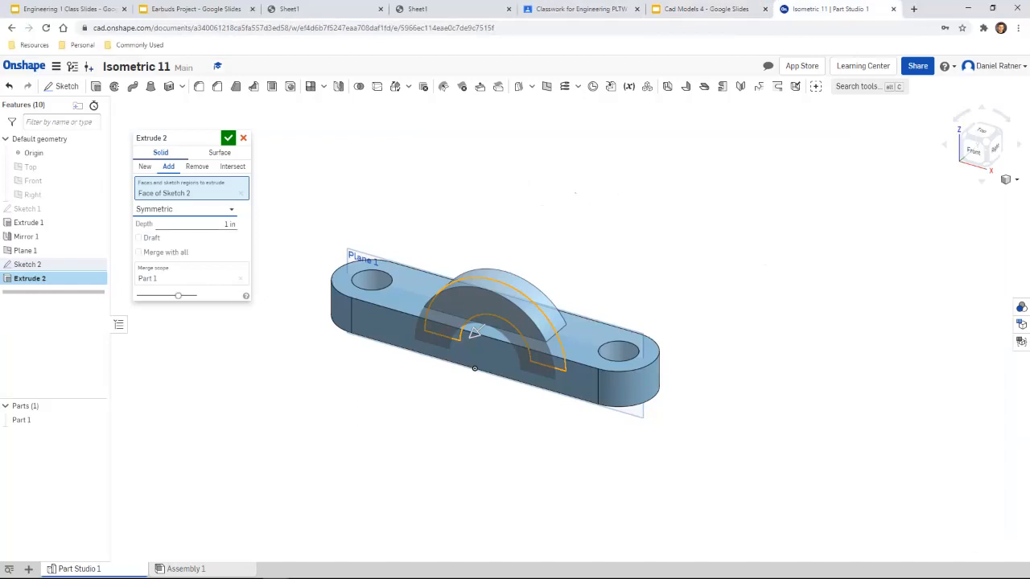
click(229, 224)
text(3)
key(Return)
key(Return)
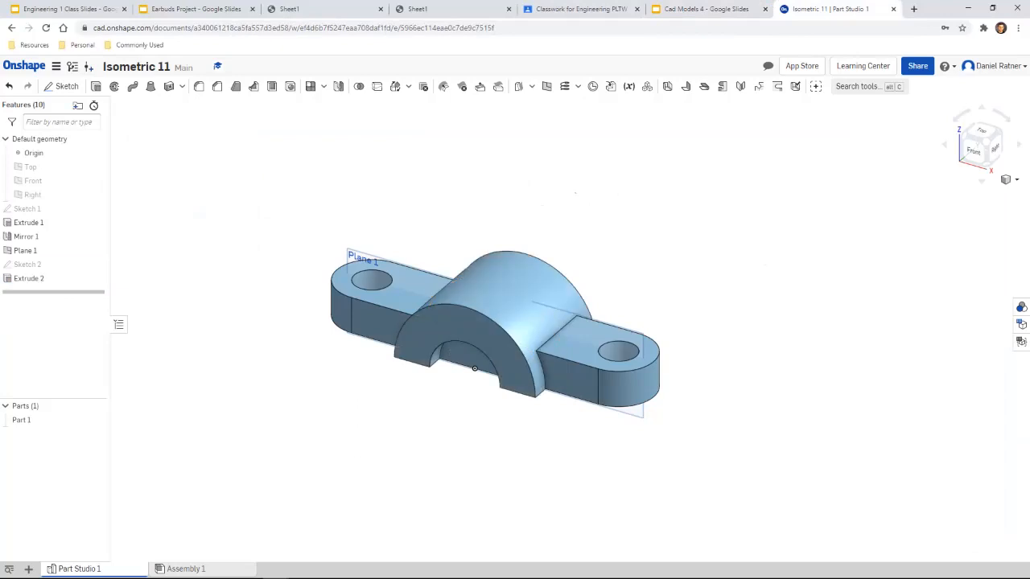
Step: On the base's front face inside the arch opening, sketch a circle centred on the origin that matches the arch's inner edge
click(706, 9)
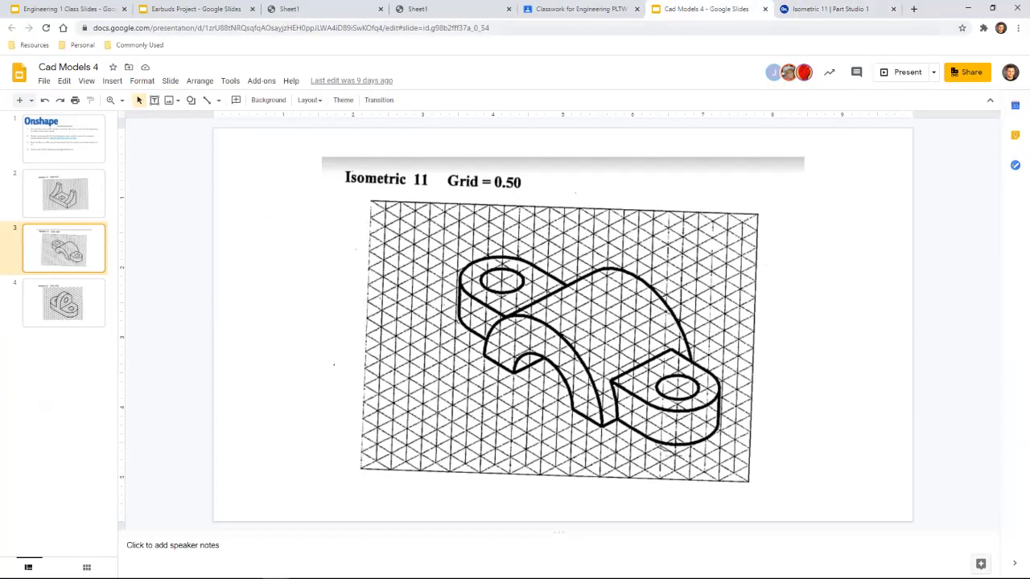
click(829, 9)
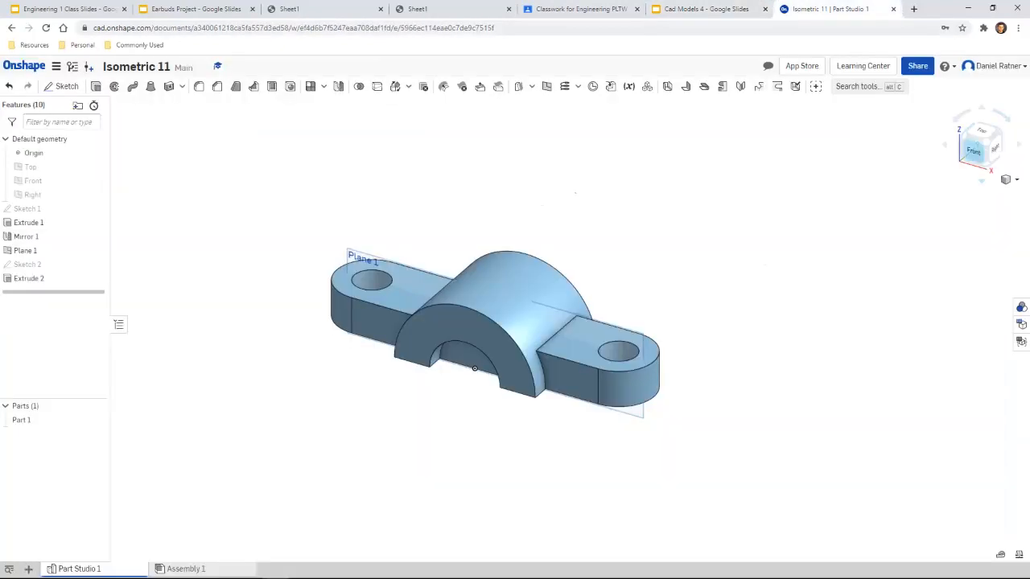
click(974, 152)
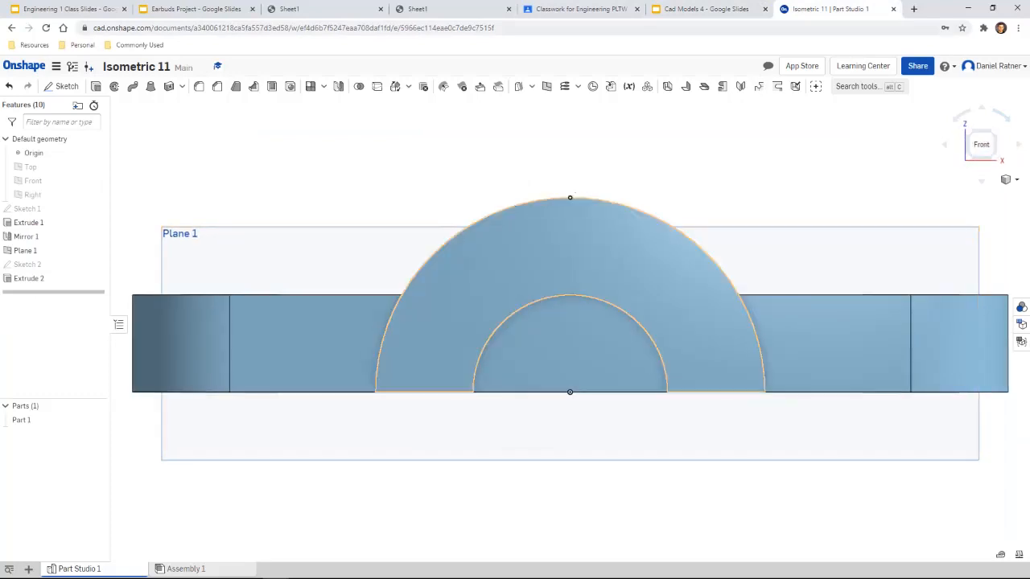
click(63, 87)
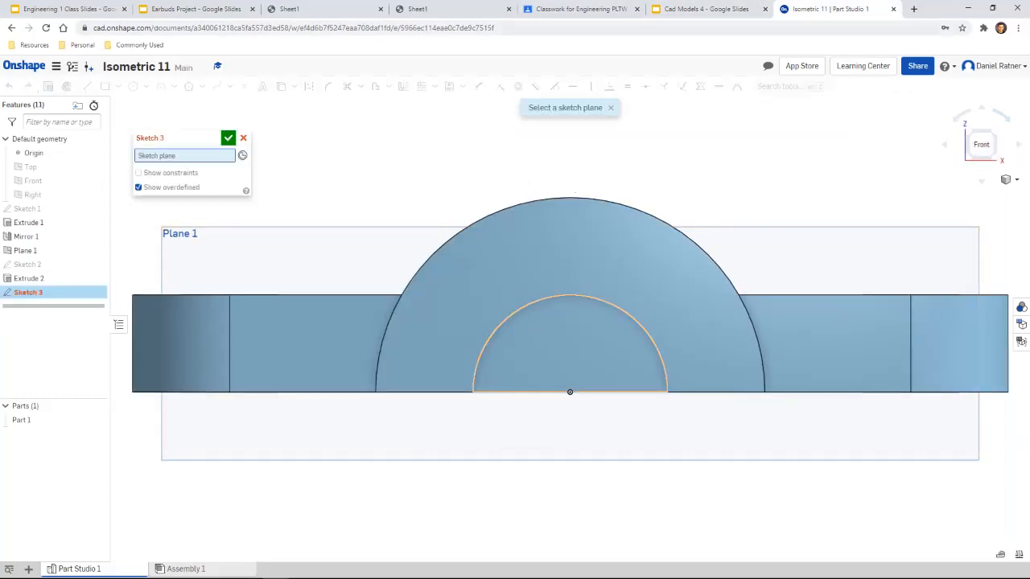
click(570, 347)
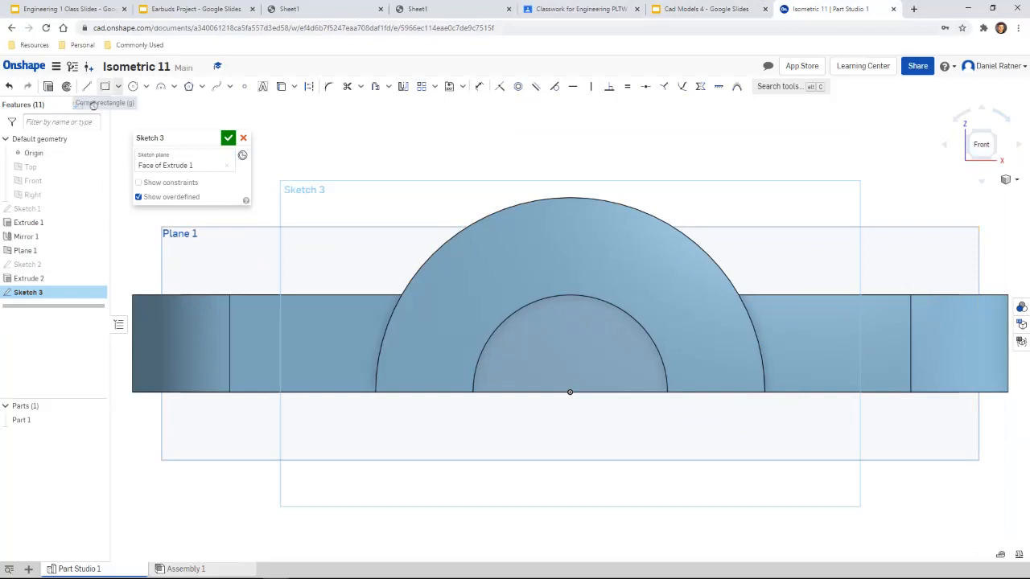
click(133, 87)
click(570, 392)
click(571, 295)
Step: Cut the circle blind through the base, about 15.55 in deep, to clear the arch opening, and view the part isometrically
key(shift+e)
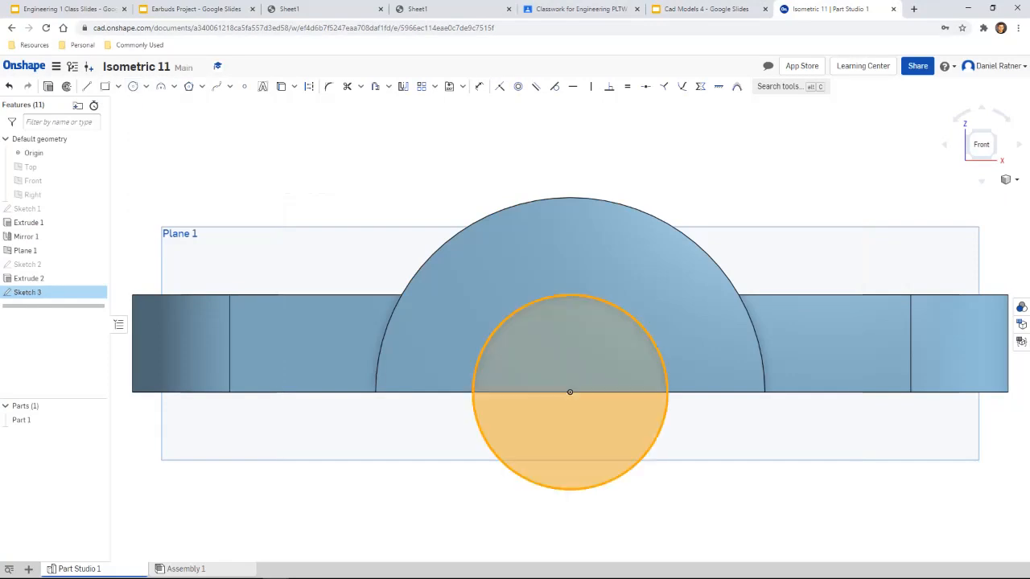
click(993, 133)
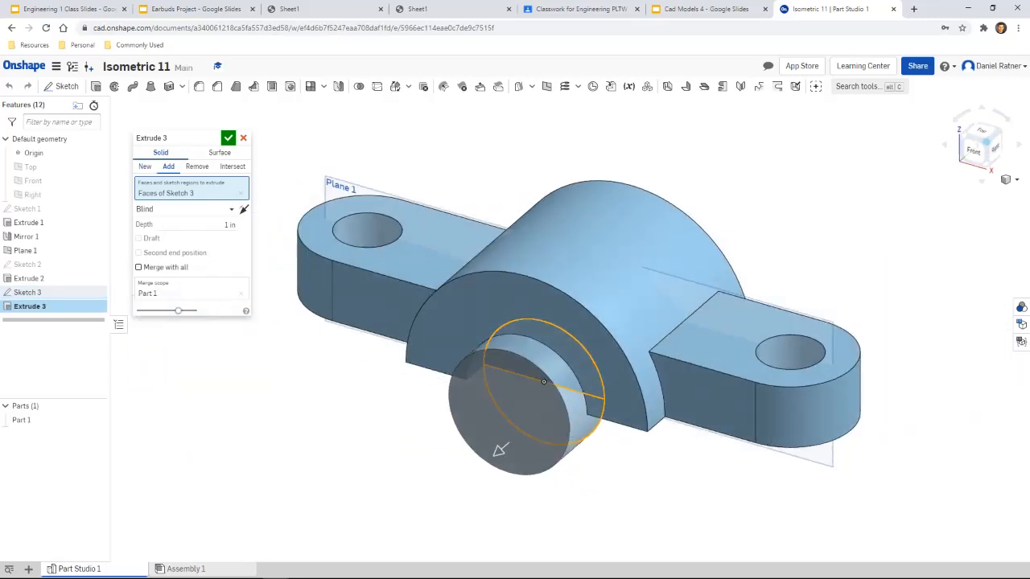
click(231, 209)
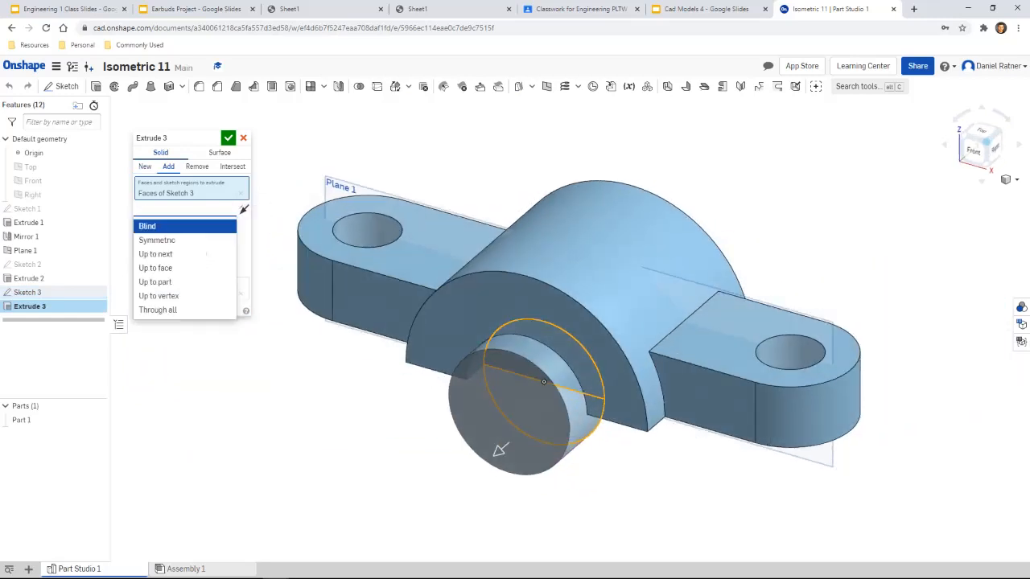
click(147, 226)
click(197, 165)
right_drag(488, 465, 580, 402)
drag(553, 410, 679, 376)
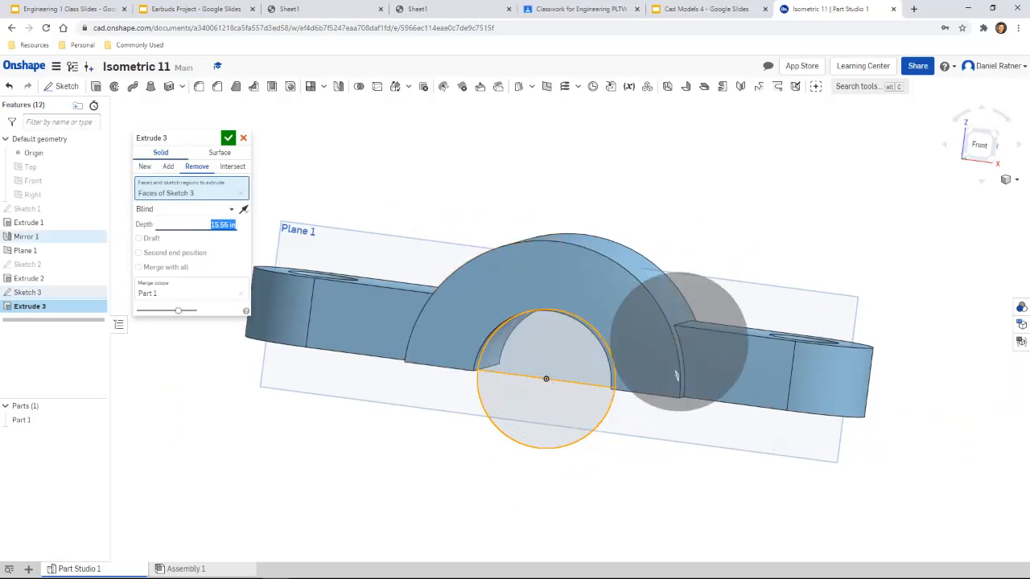
click(228, 137)
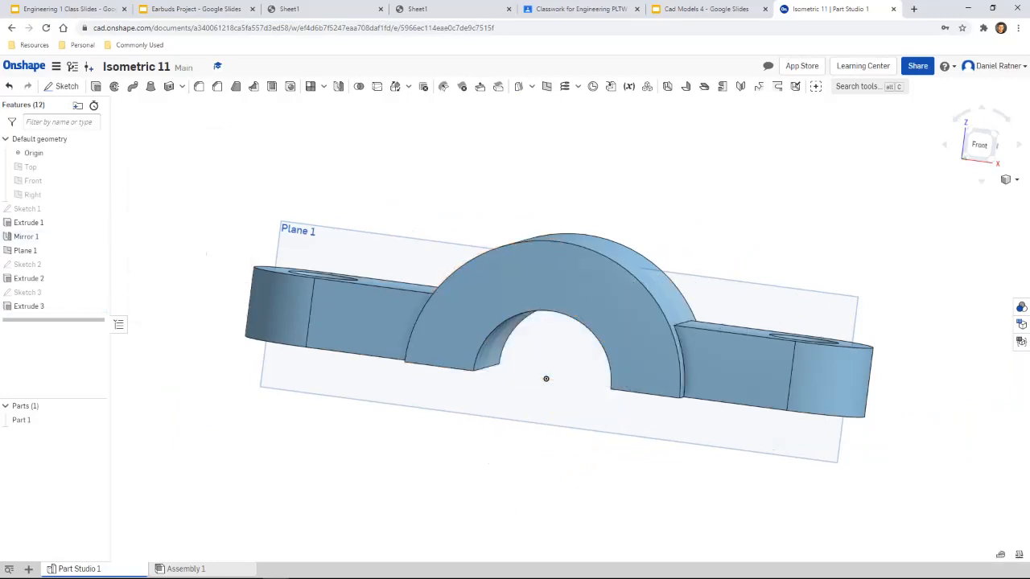
key(shift+7)
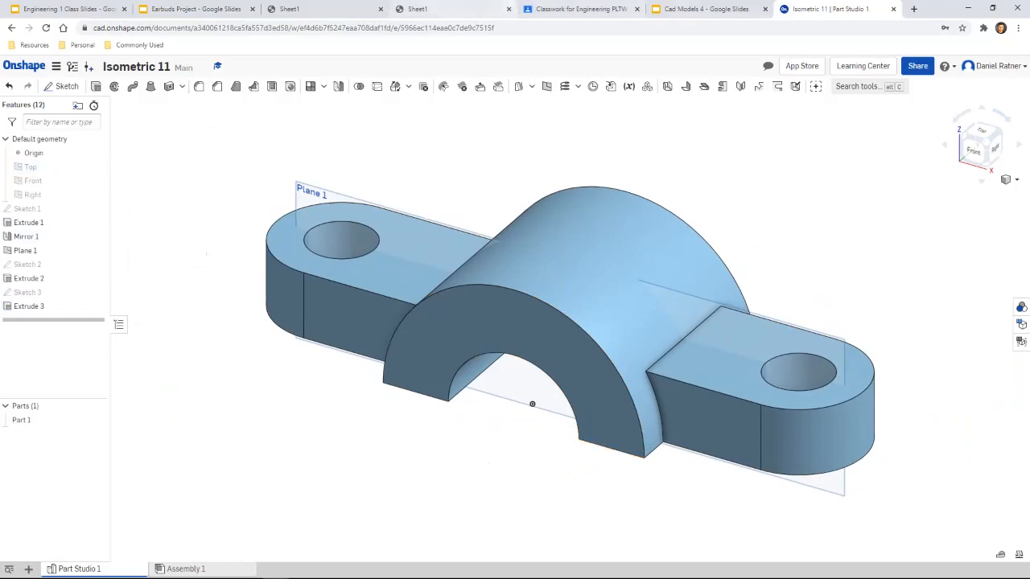
Step: Open the Isometric 15 drawing in the Cad Models 4 slides, and create a new Onshape document named Isometric 15
click(696, 9)
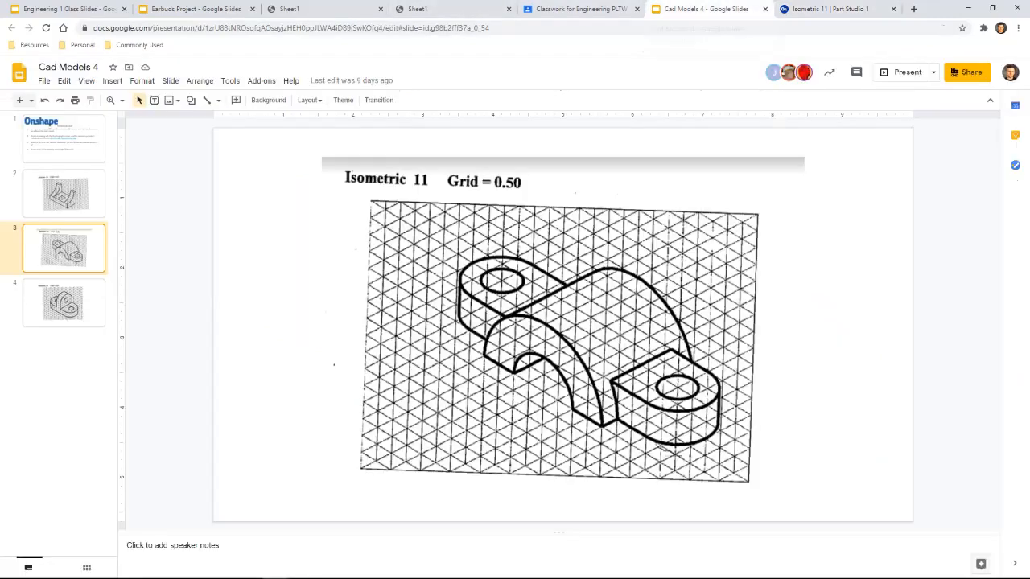
click(63, 302)
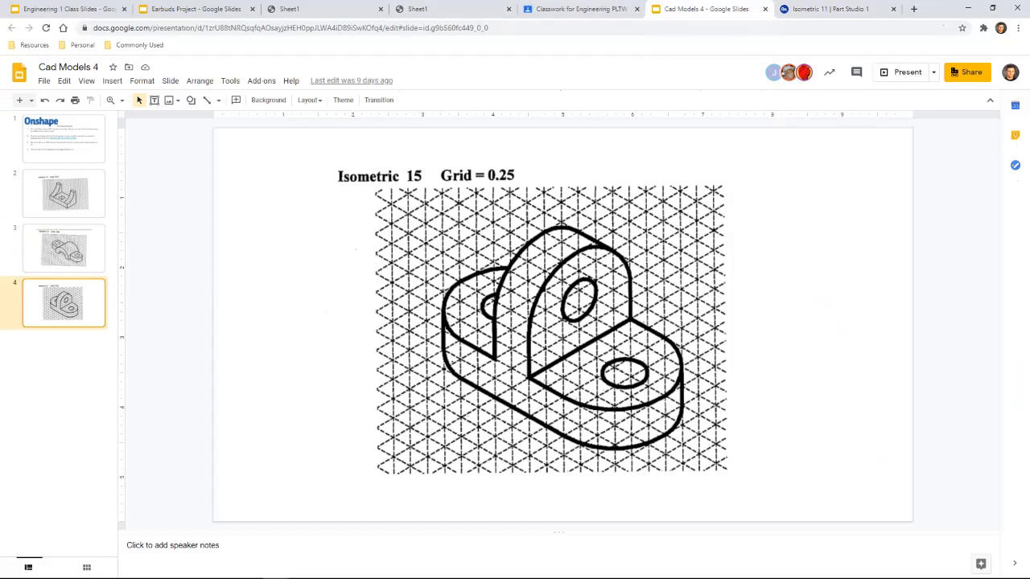
click(827, 9)
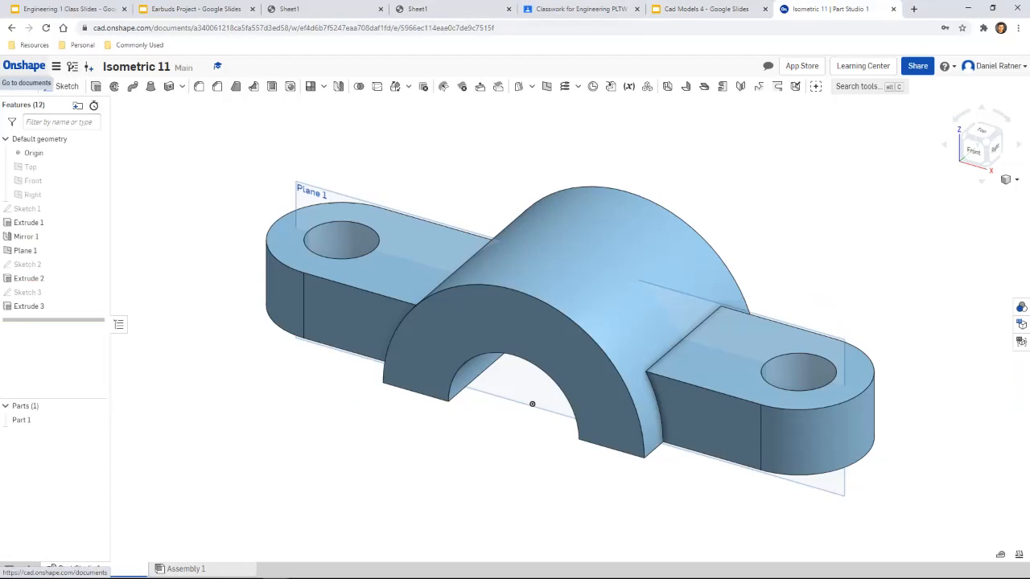
click(24, 66)
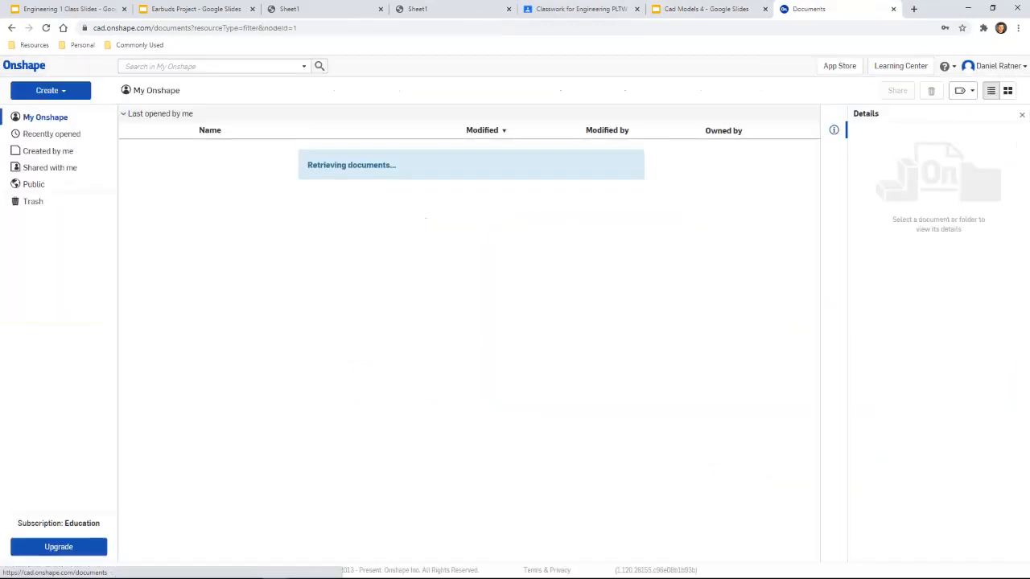
click(49, 90)
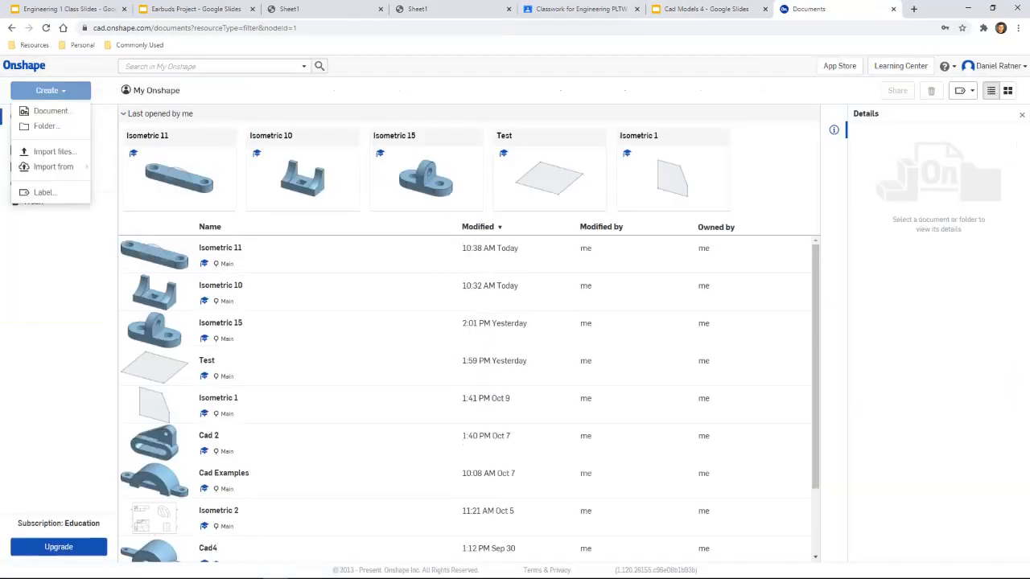
click(48, 111)
text(Isometric 15)
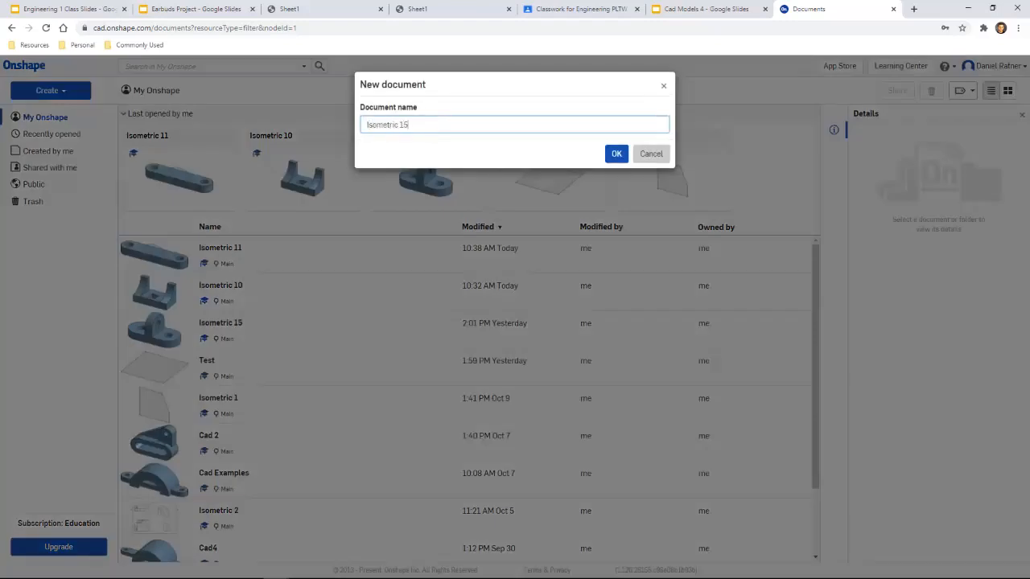
key(Return)
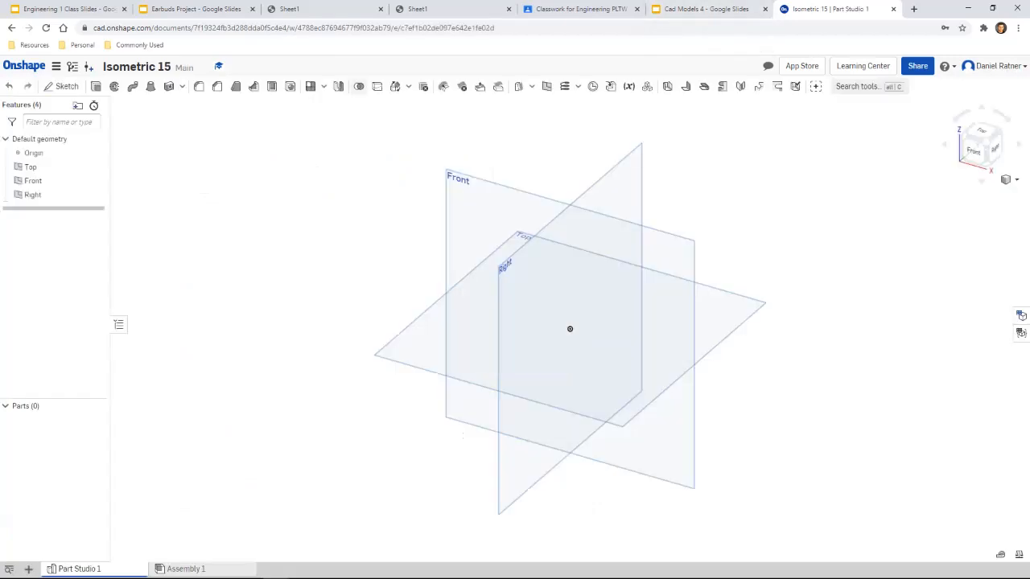
Step: Examine the Isometric 15 drawing, tracing one half of the base and counting its grid units for length, width and thickness
key(ctrl+shift+Tab)
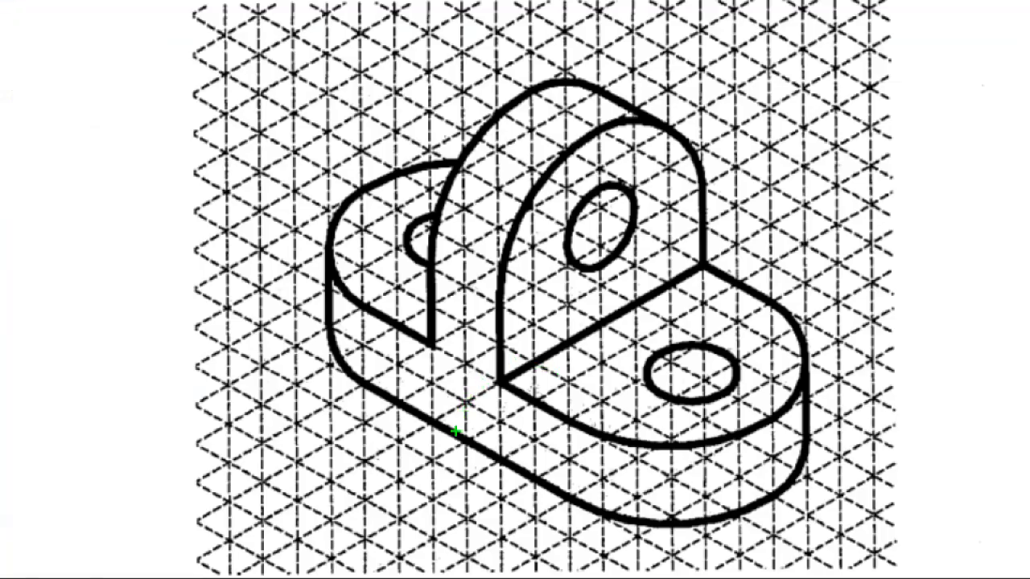
drag(467, 362, 465, 434)
mouse_move(467, 361)
mouse_down()
mouse_move(489, 388)
mouse_move(541, 400)
mouse_up()
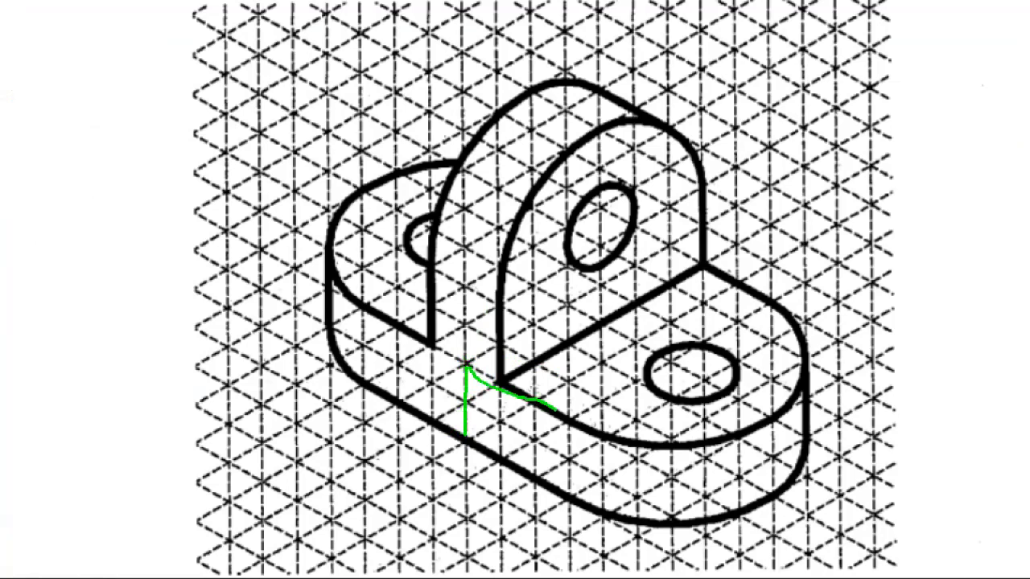
drag(471, 368, 668, 252)
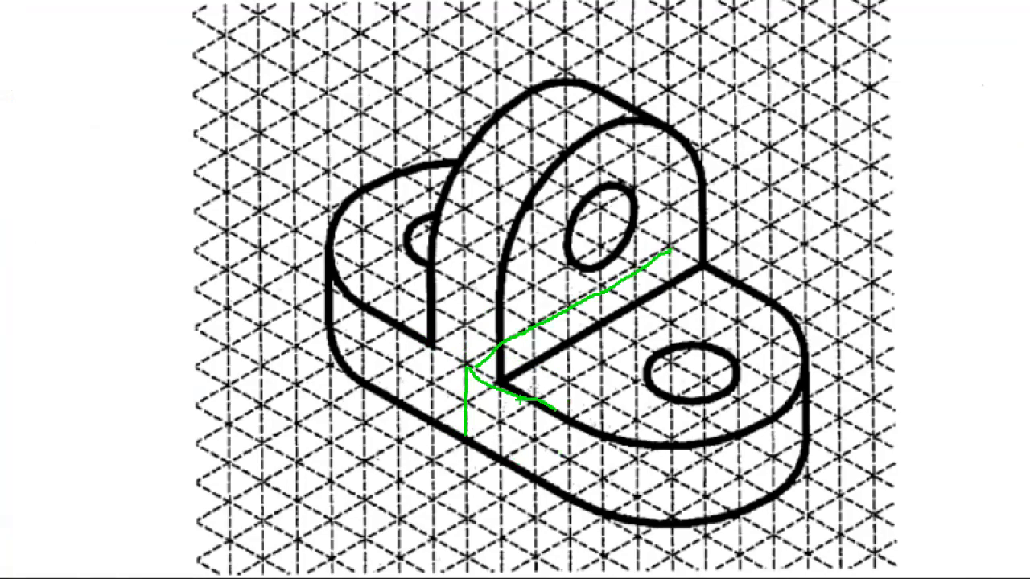
drag(466, 436, 509, 467)
mouse_move(770, 305)
mouse_down()
mouse_move(576, 424)
mouse_move(559, 420)
mouse_up()
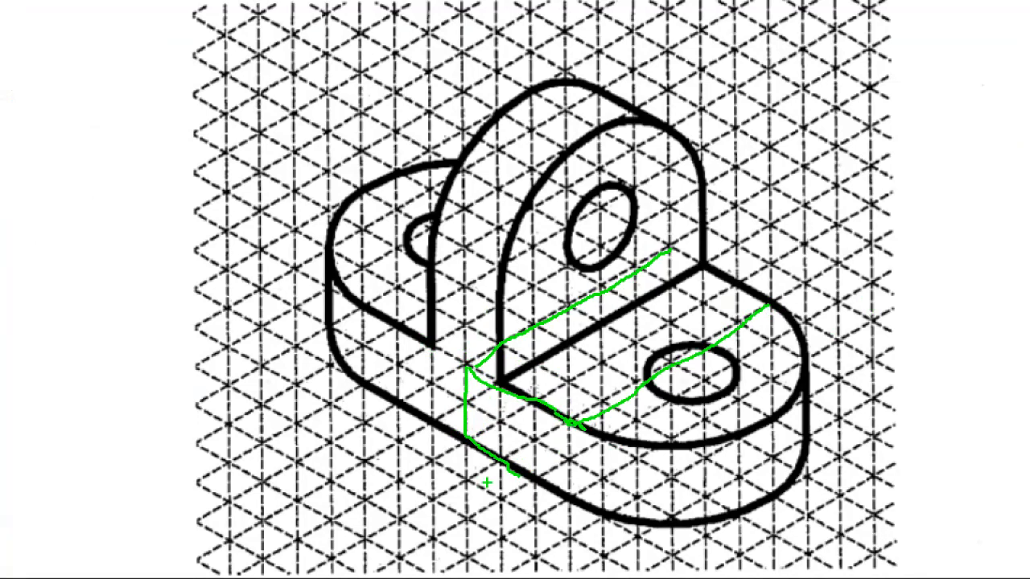
drag(496, 396, 568, 424)
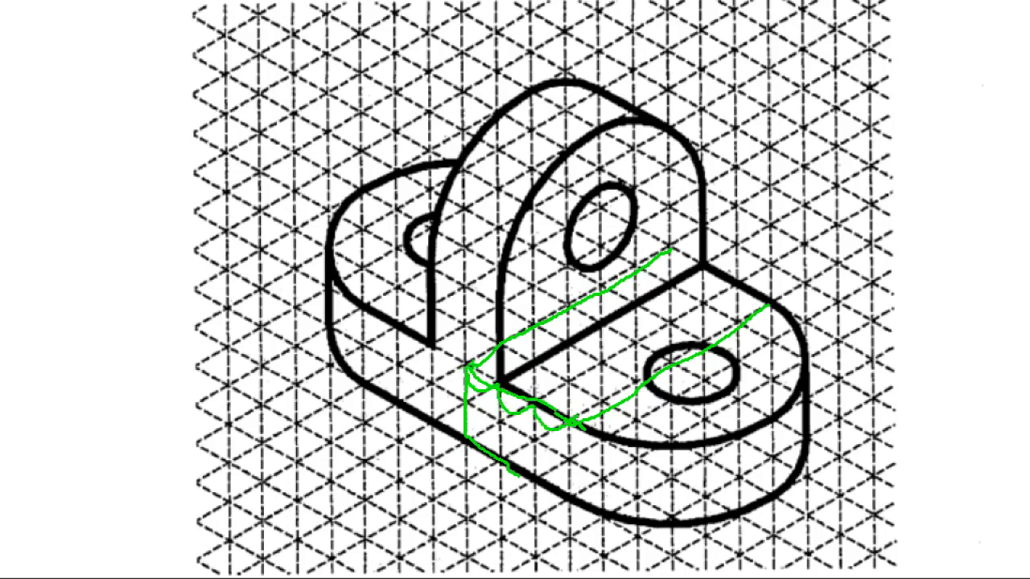
mouse_move(494, 419)
mouse_down()
mouse_move(505, 422)
mouse_move(495, 441)
mouse_up()
mouse_move(467, 368)
mouse_down()
mouse_move(548, 304)
mouse_move(620, 279)
mouse_move(615, 259)
mouse_move(670, 248)
mouse_up()
drag(538, 249, 528, 272)
key(Escape)
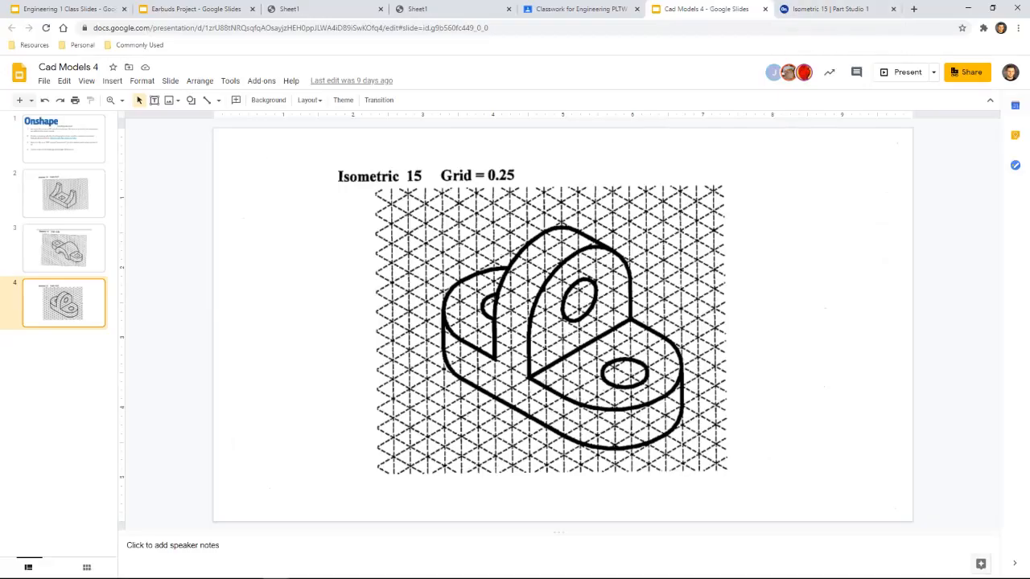
Step: On the Top plane, sketch a rectangle from the origin, 0.75 in wide and 1.5 in tall
key(ctrl+Tab)
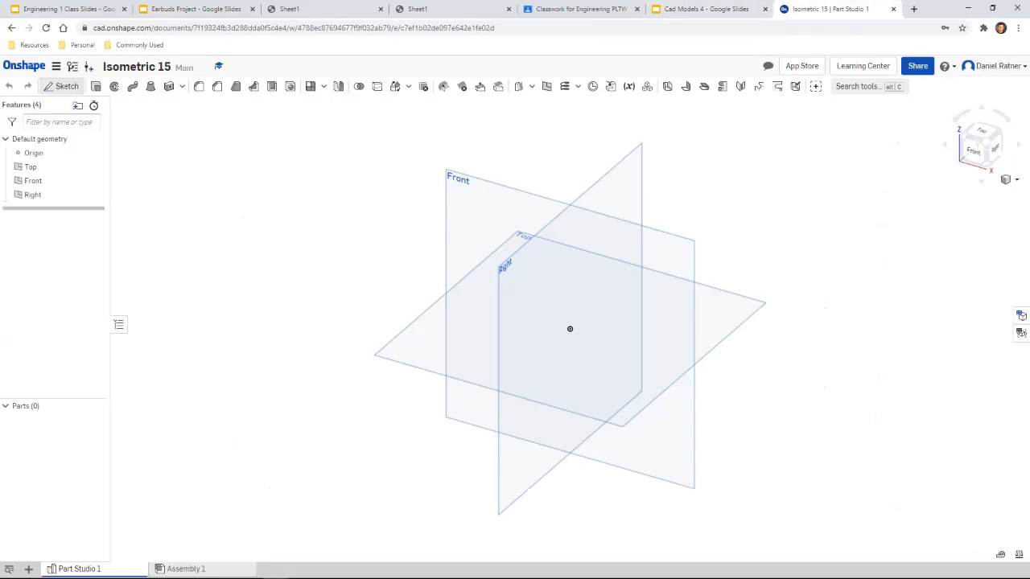
click(61, 86)
click(419, 342)
key(n)
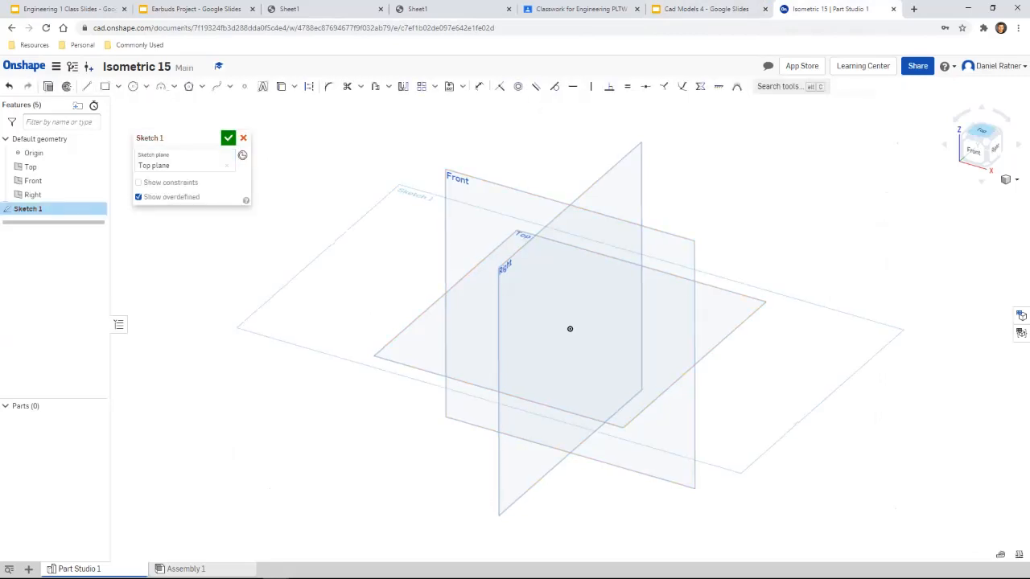
key(g)
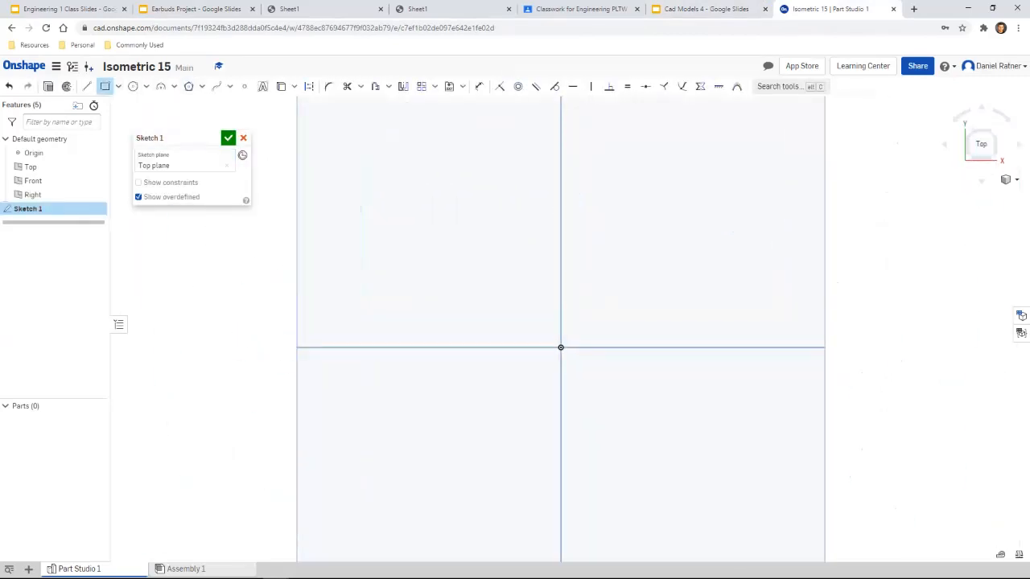
click(561, 347)
click(683, 240)
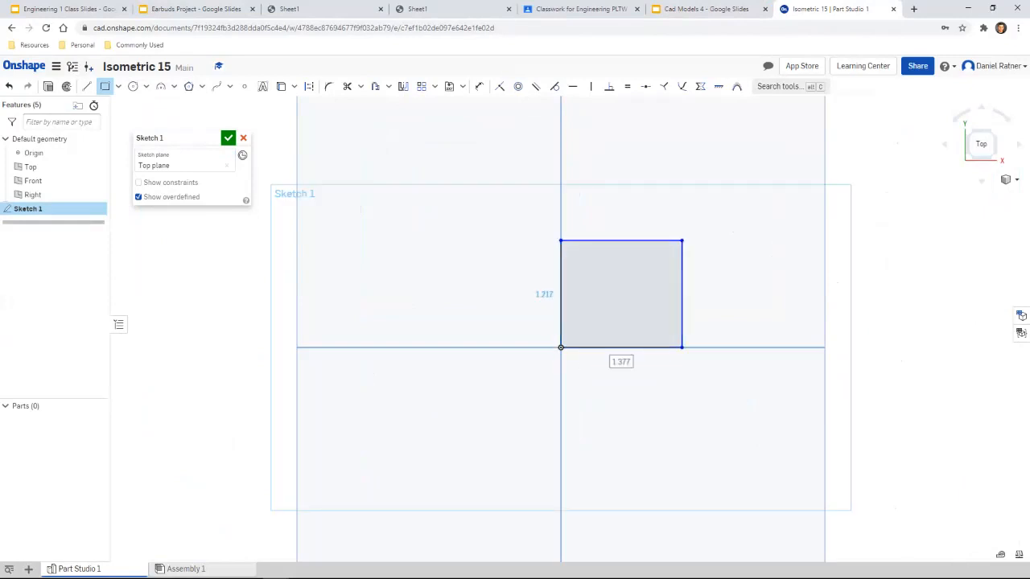
click(622, 361)
key(Return)
text(1)
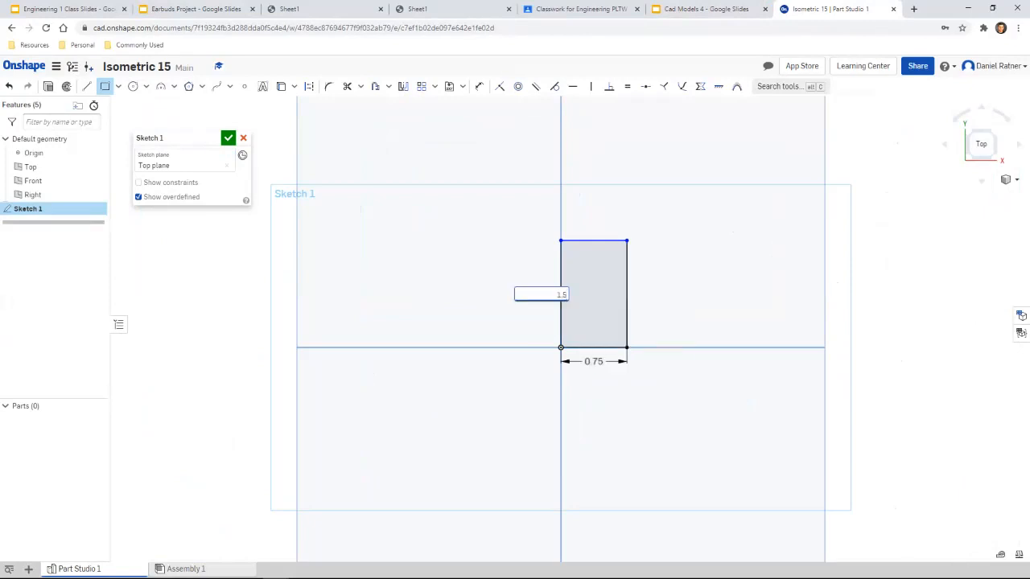
text(.5)
key(Return)
Step: Add a 1.5 in diameter circle centred on the midpoint of the rectangle's side opposite the origin, and check it against the Isometric 15 drawing
click(132, 86)
click(626, 282)
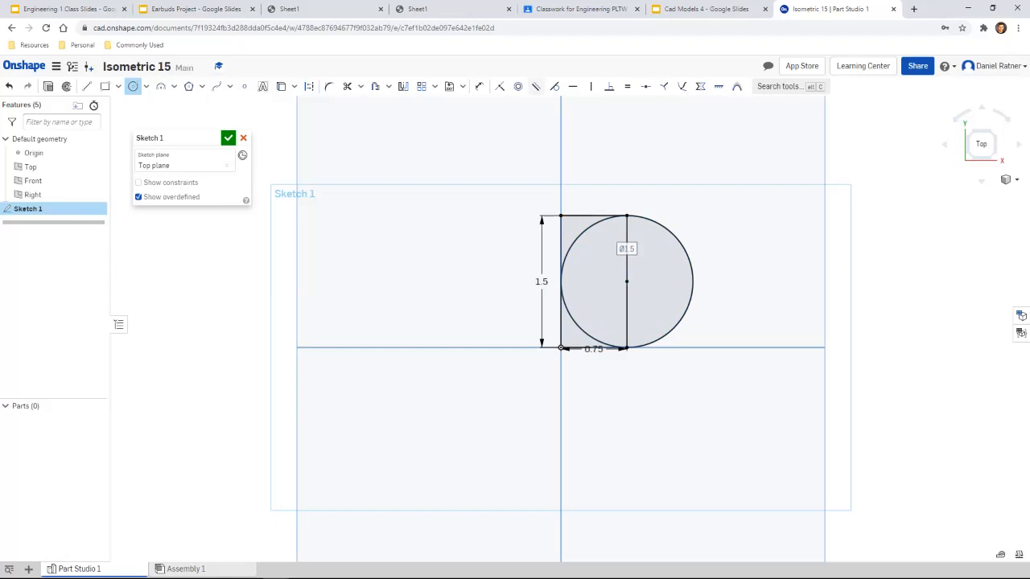
click(705, 9)
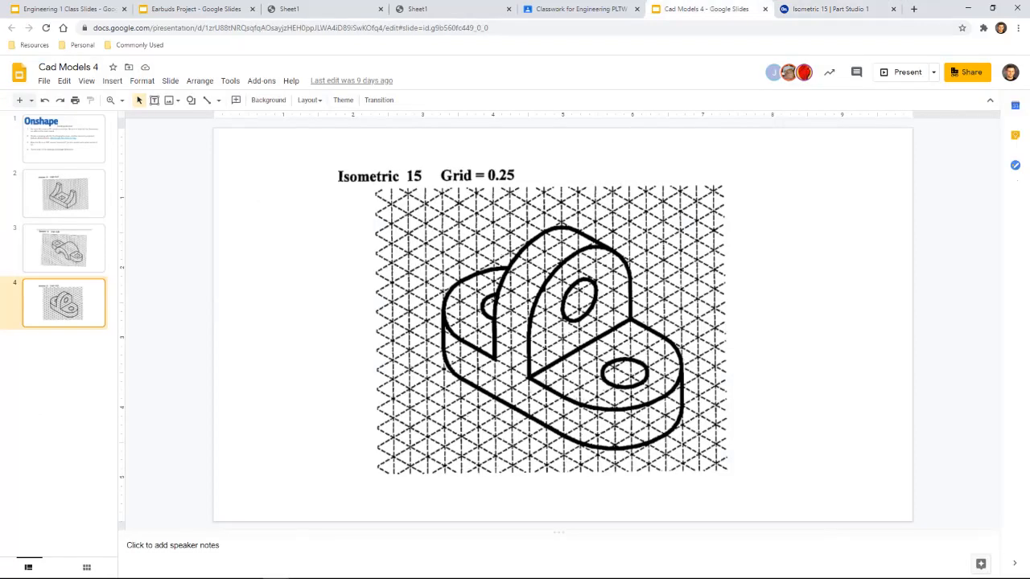
click(829, 9)
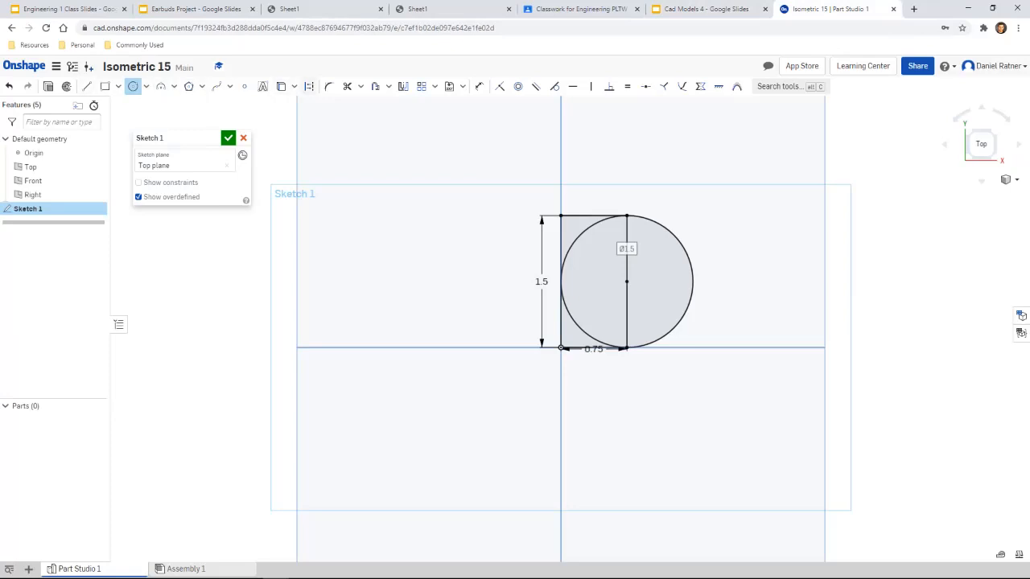
Step: Trim the circle's inner arcs and the shared rectangle side to leave one closed profile with a semicircular end
click(347, 86)
click(581, 235)
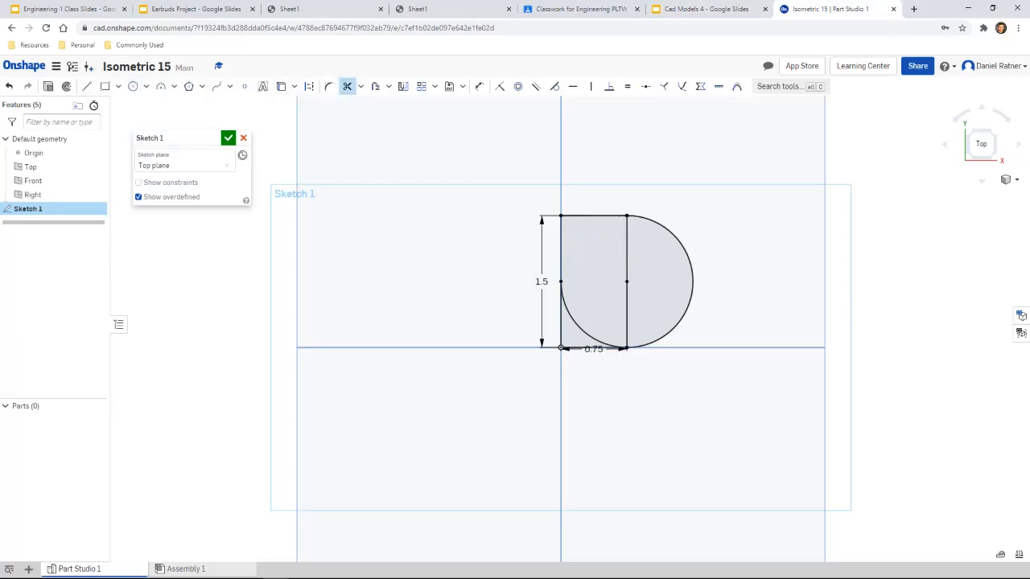
click(580, 328)
click(627, 250)
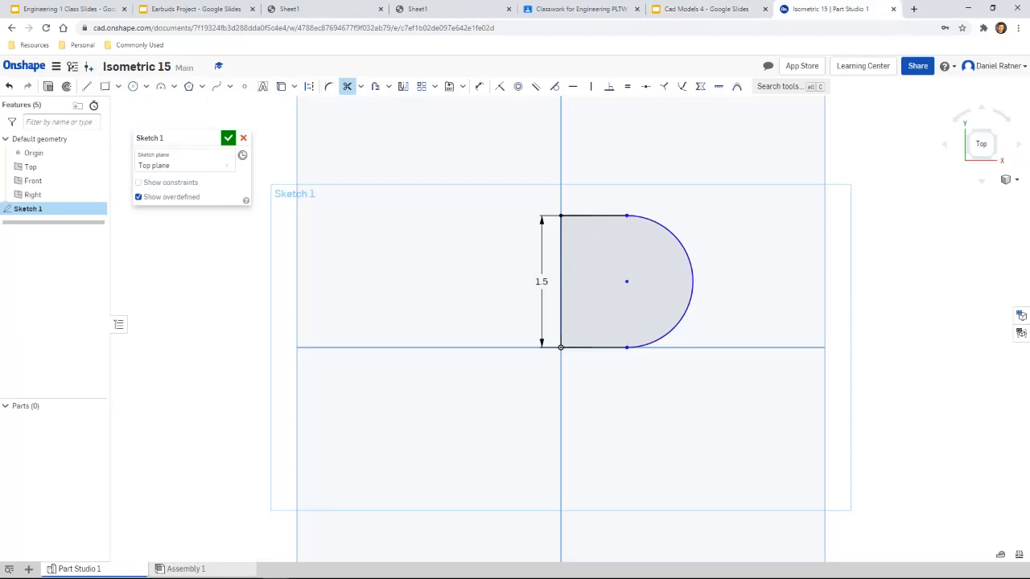
Step: Extrude the round-ended base profile blind 0.5 in as a new solid, checking the thickness on the Isometric 15 drawing
key(shift+e)
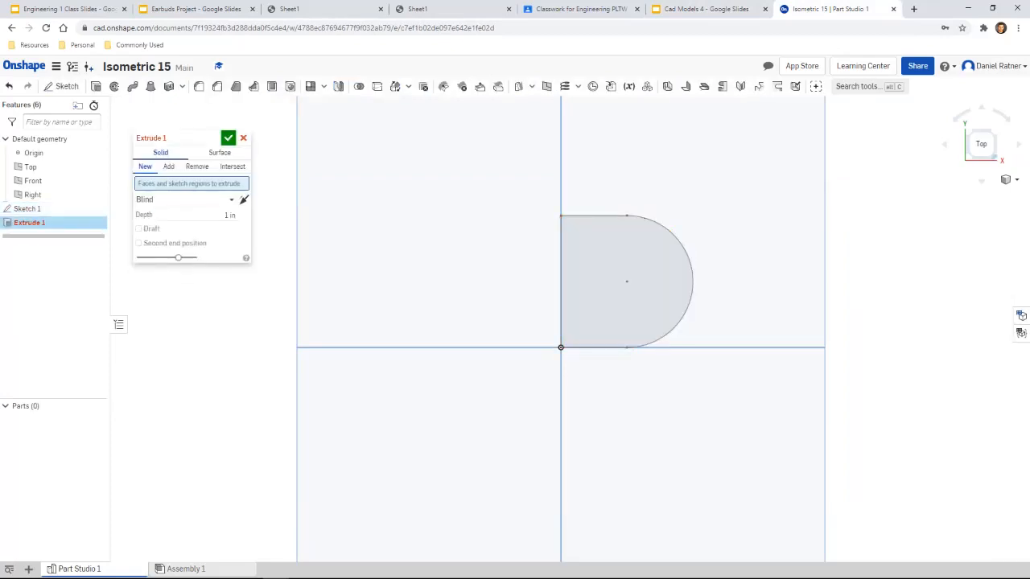
click(619, 321)
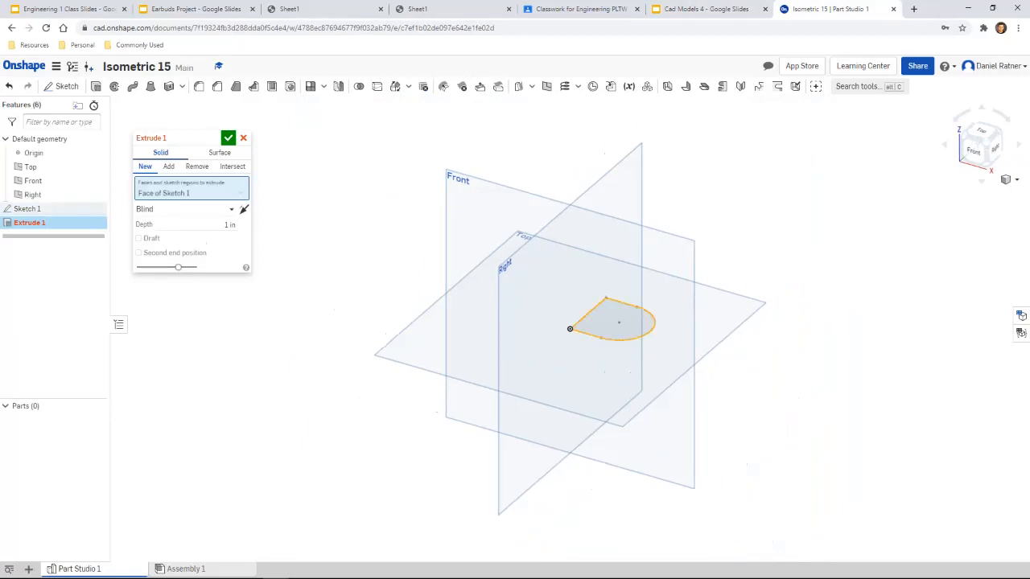
click(700, 9)
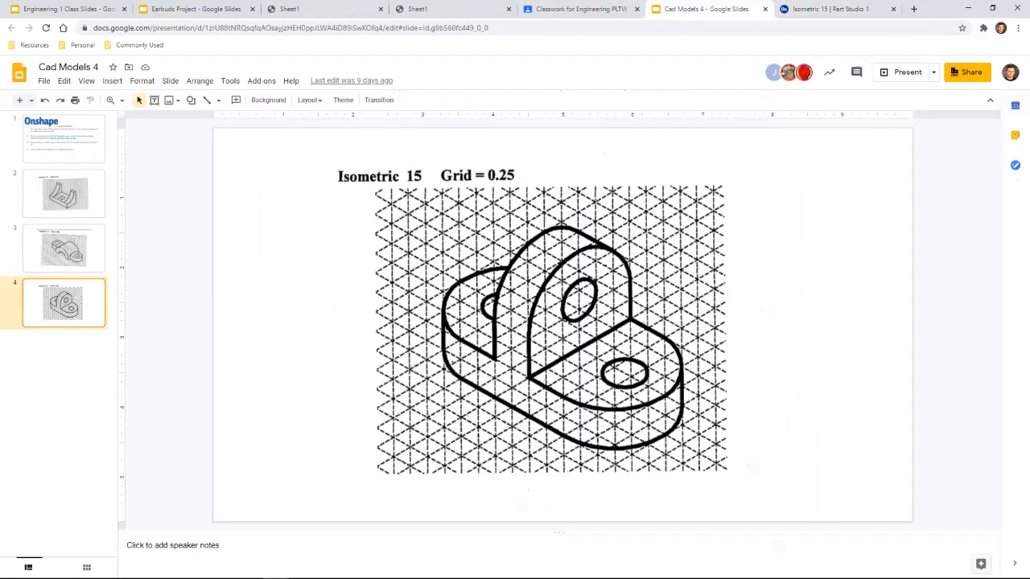
click(829, 9)
click(228, 225)
text(.5)
key(Return)
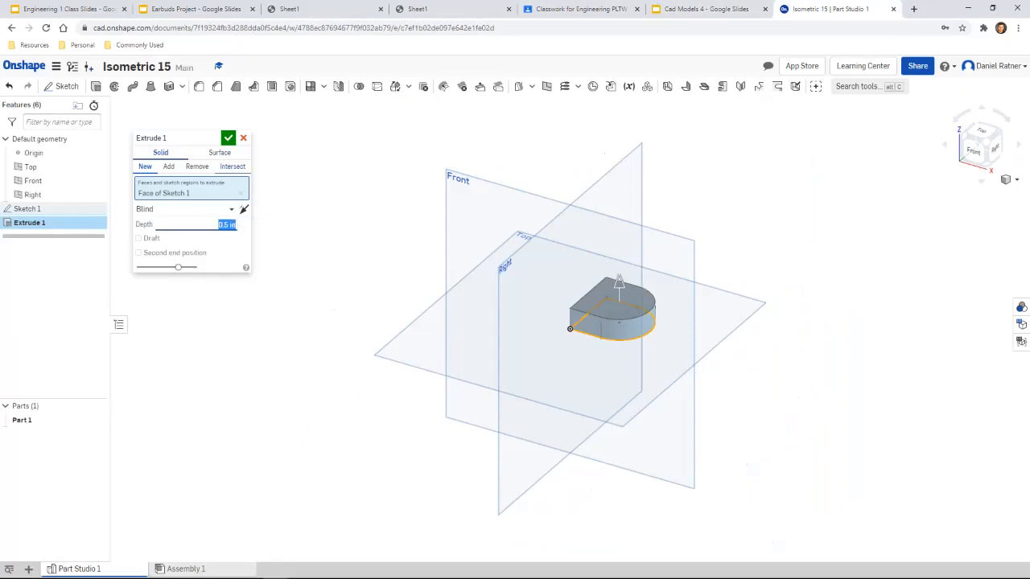
Step: Examine the upright on the Isometric 15 drawing, tracing its footprint where it meets the base
scroll(583, 226, up, 5)
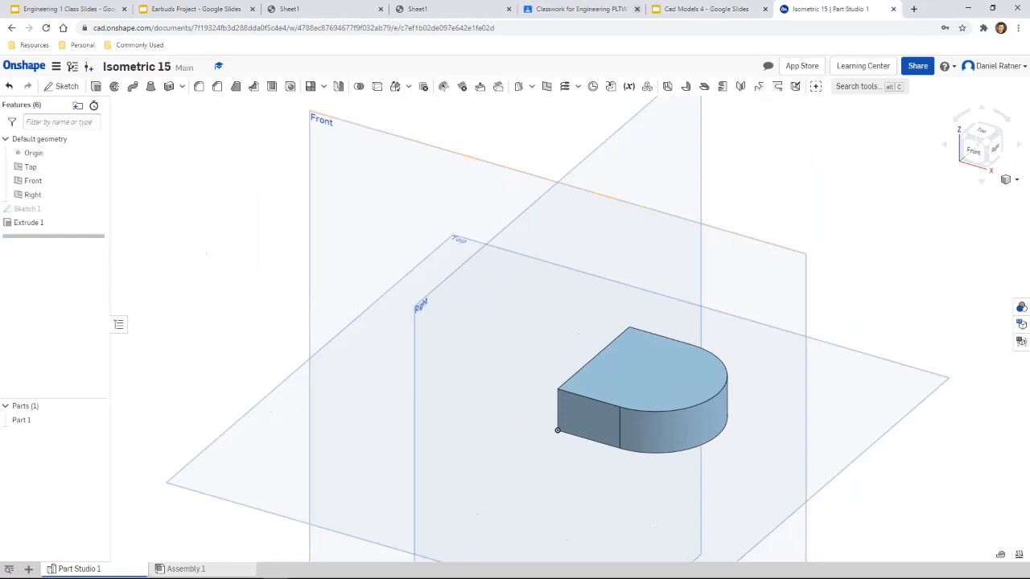
click(684, 9)
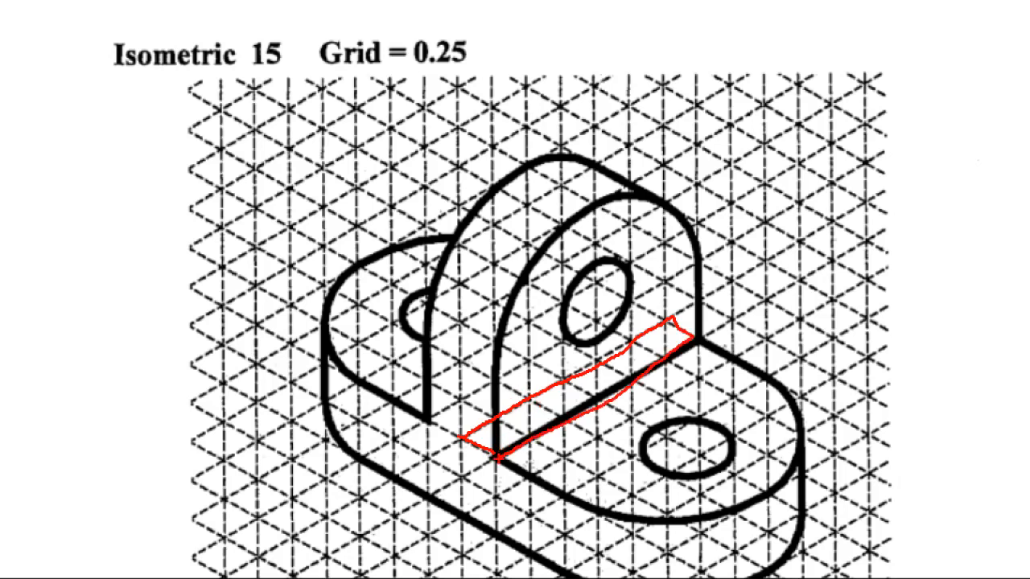
mouse_move(499, 455)
mouse_down()
mouse_move(499, 372)
mouse_move(699, 277)
mouse_move(697, 334)
mouse_up()
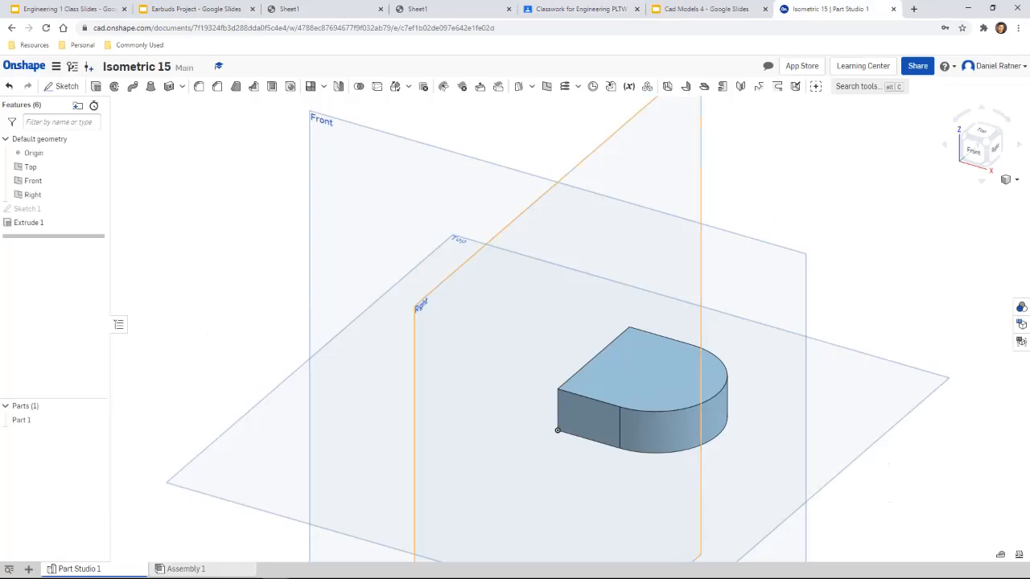
Step: Start a sketch on the base's flat end face and view it straight on from the left
key(shift+s)
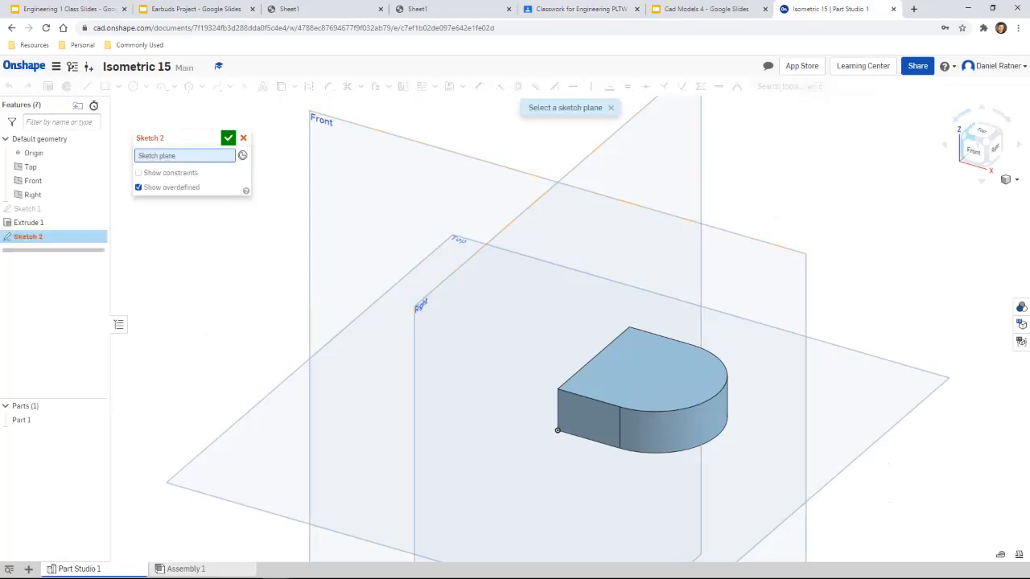
click(964, 136)
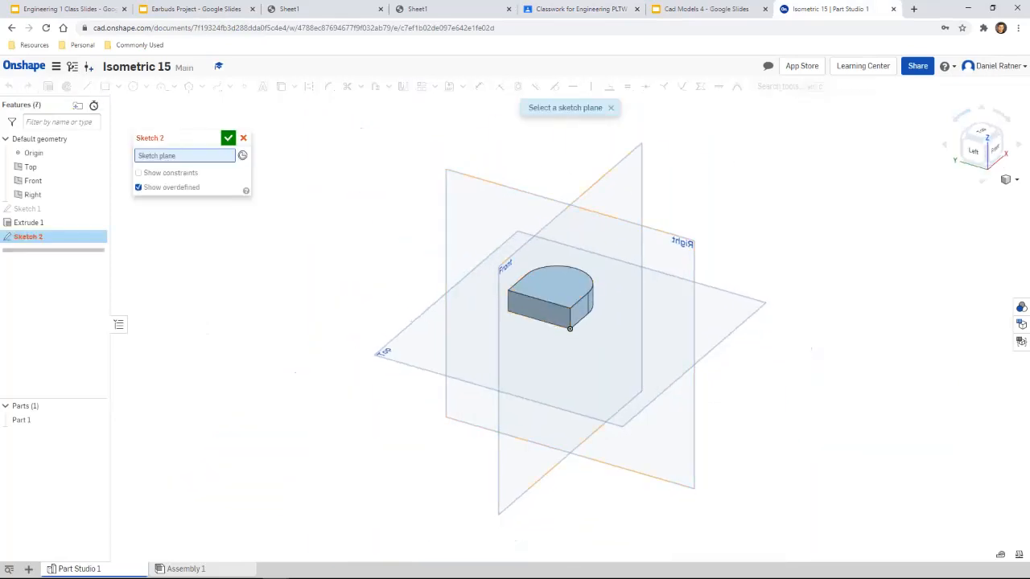
click(538, 310)
click(973, 151)
scroll(431, 212, up, 3)
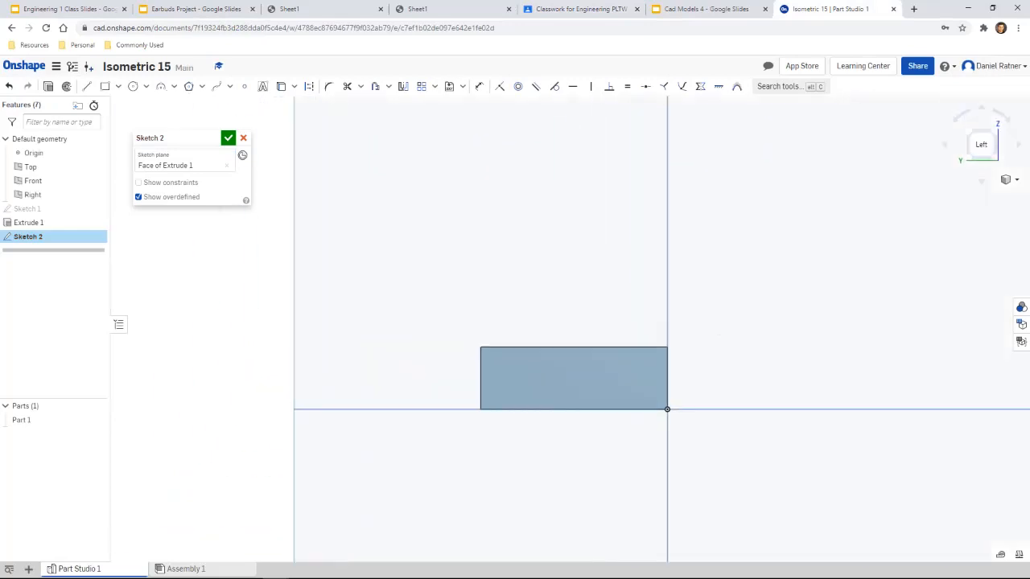
click(704, 9)
key(ctrl+Tab)
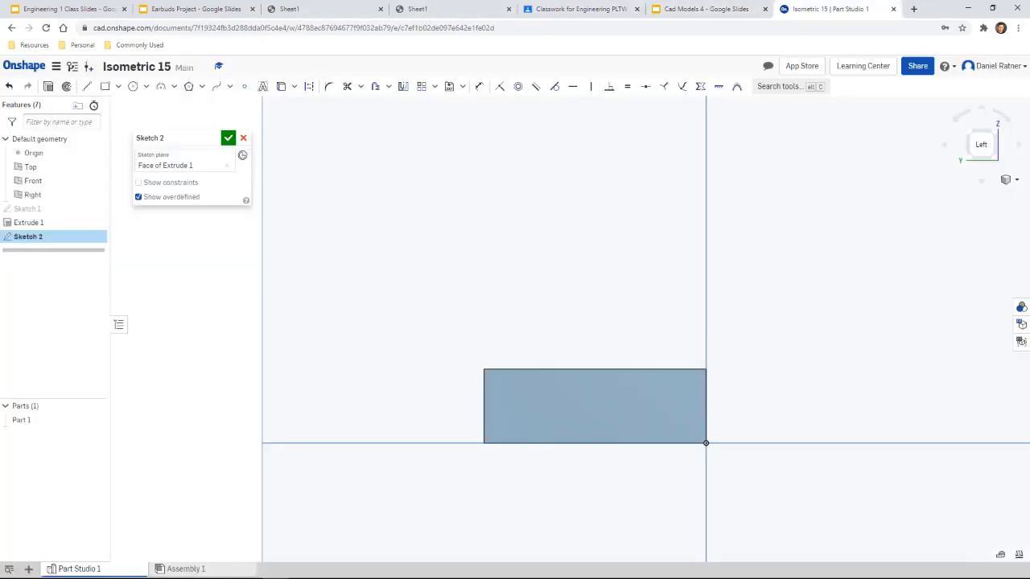
Step: Sketch a full-width rectangle on the flat face's upper edge, set its height to 0.5 in, and delete its conflicting 1.5 width dimension
key(r)
click(484, 370)
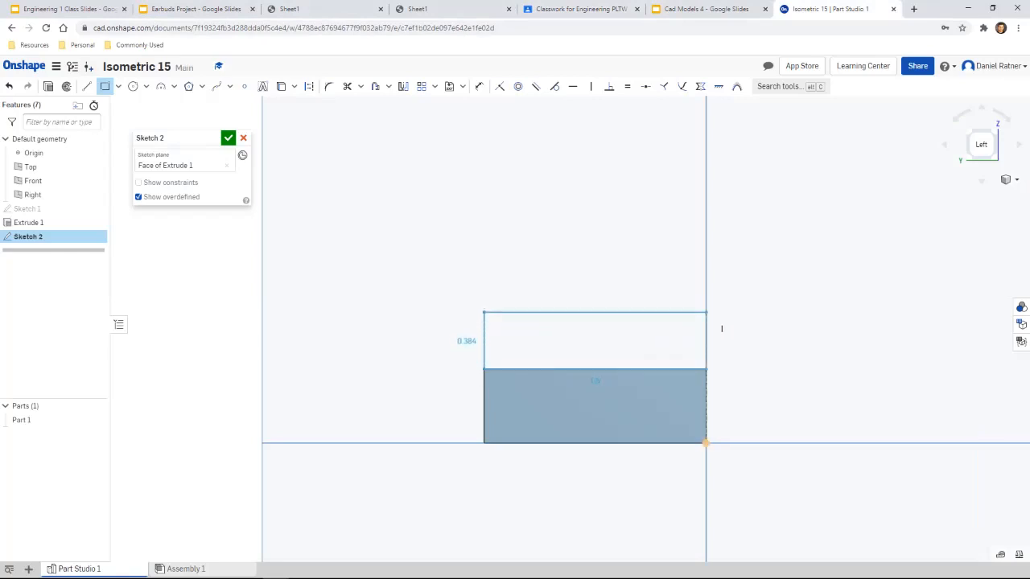
click(707, 312)
double_click(595, 383)
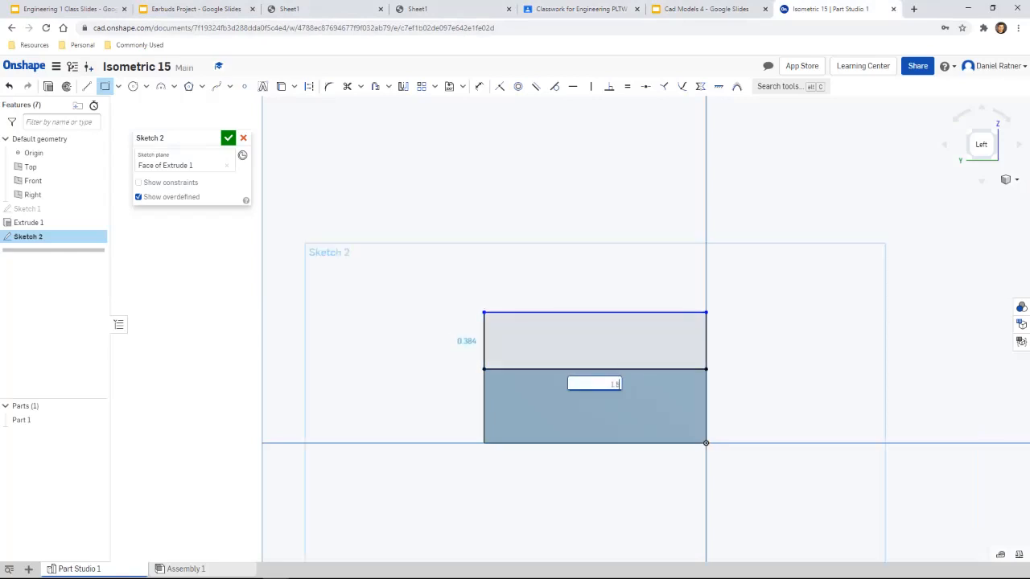
key(Return)
text(2)
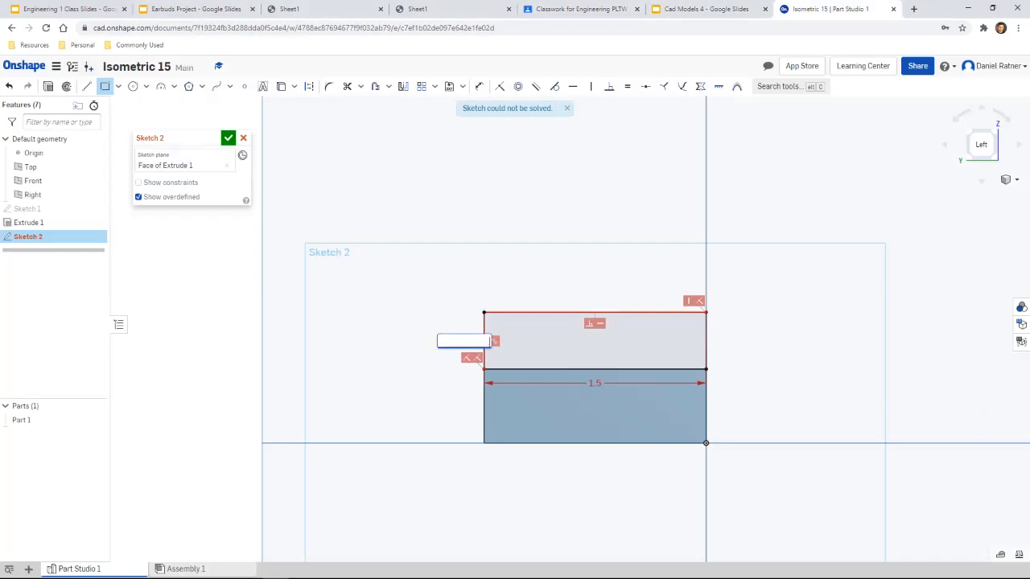
key(Return)
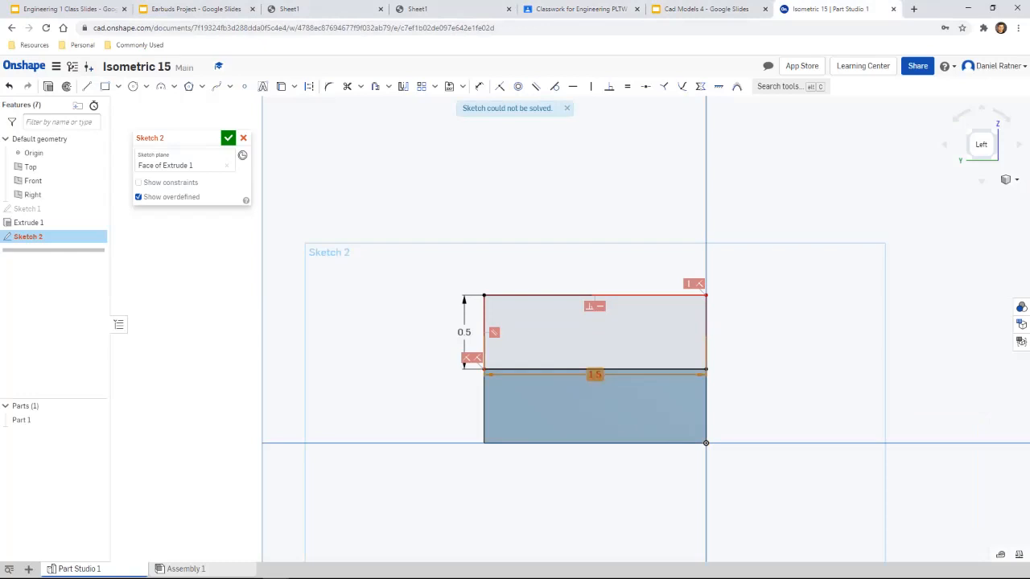
key(Delete)
Step: Check the upright's straight side on the Isometric 15 drawing, tracing up from the corner where it meets the base
click(700, 9)
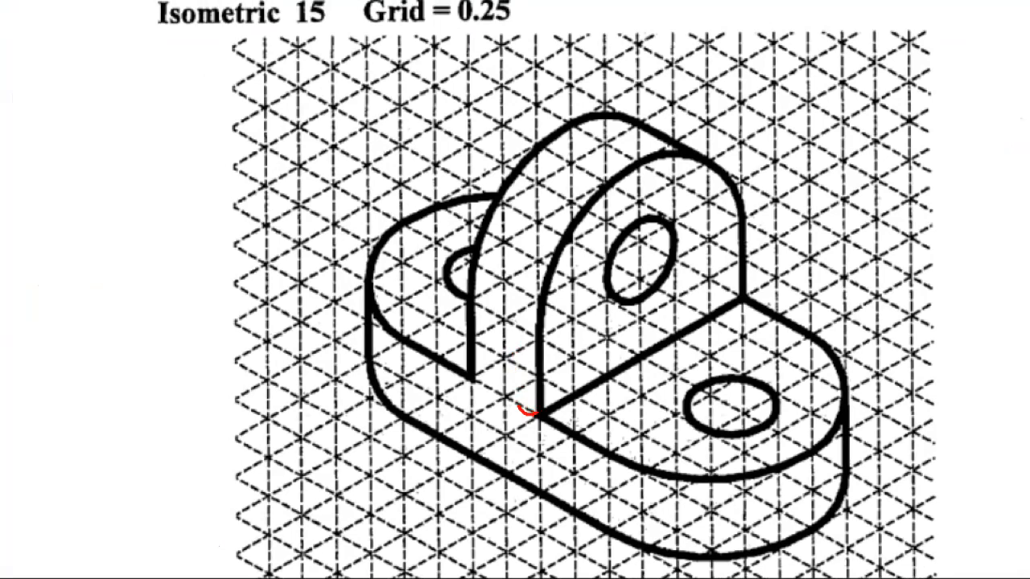
mouse_move(519, 406)
mouse_down()
mouse_move(532, 379)
mouse_move(509, 354)
mouse_move(537, 335)
mouse_up()
key(Escape)
key(ctrl+Tab)
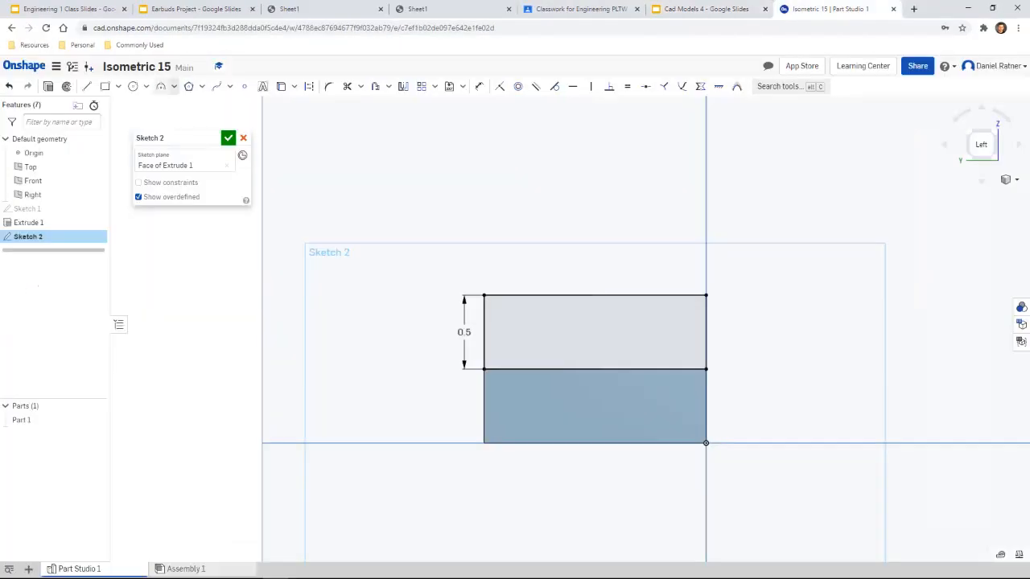
Step: Draw a 1.5 in diameter circle centred on the midpoint of the rectangle's upper edge, reaching its corners
click(133, 86)
click(483, 296)
key(Escape)
key(c)
click(594, 296)
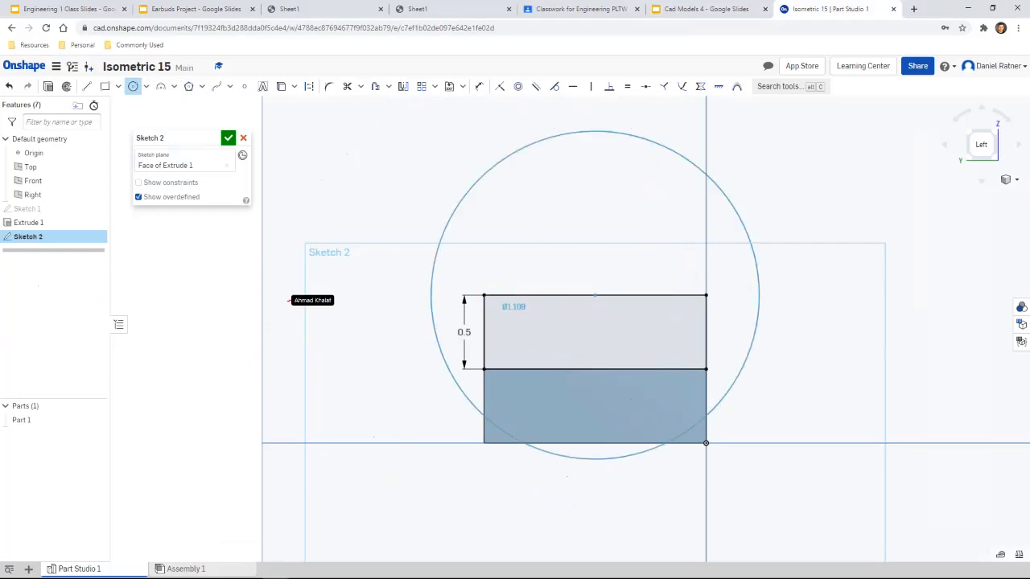
click(706, 295)
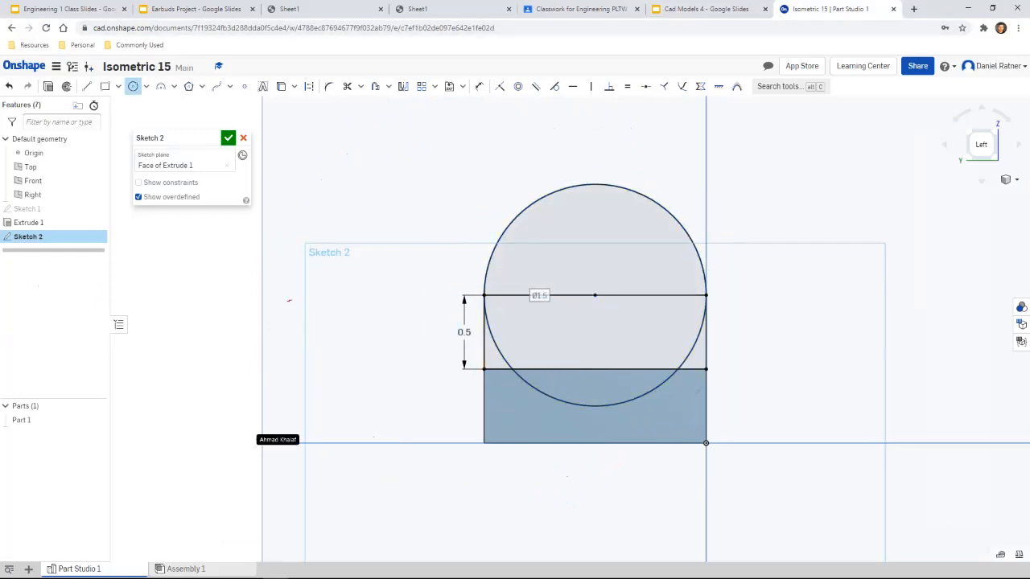
Step: Trim the circle's lower arcs and the rectangle's upper edge to leave one closed arched profile for the upright
click(347, 86)
click(595, 405)
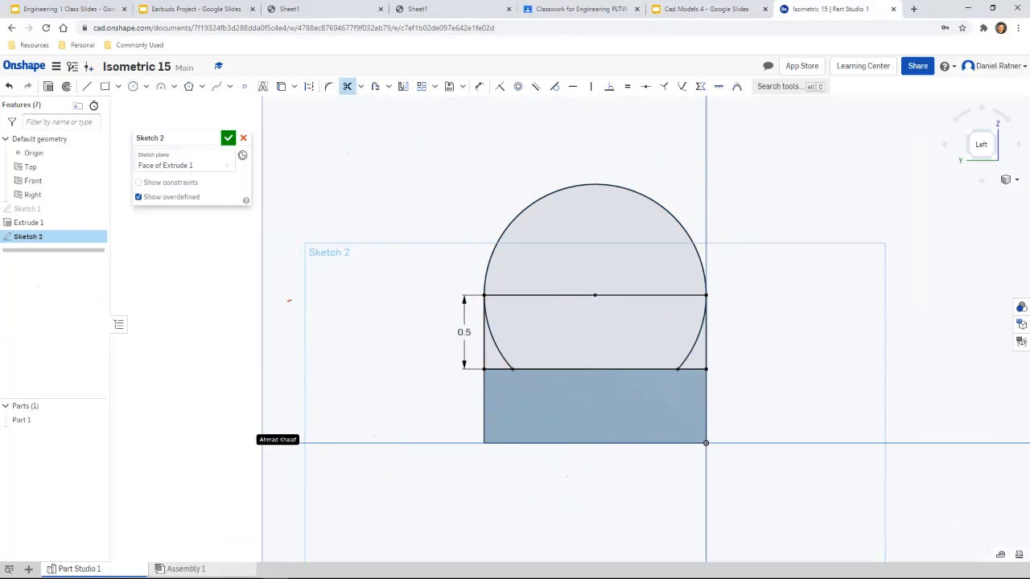
click(493, 334)
click(698, 334)
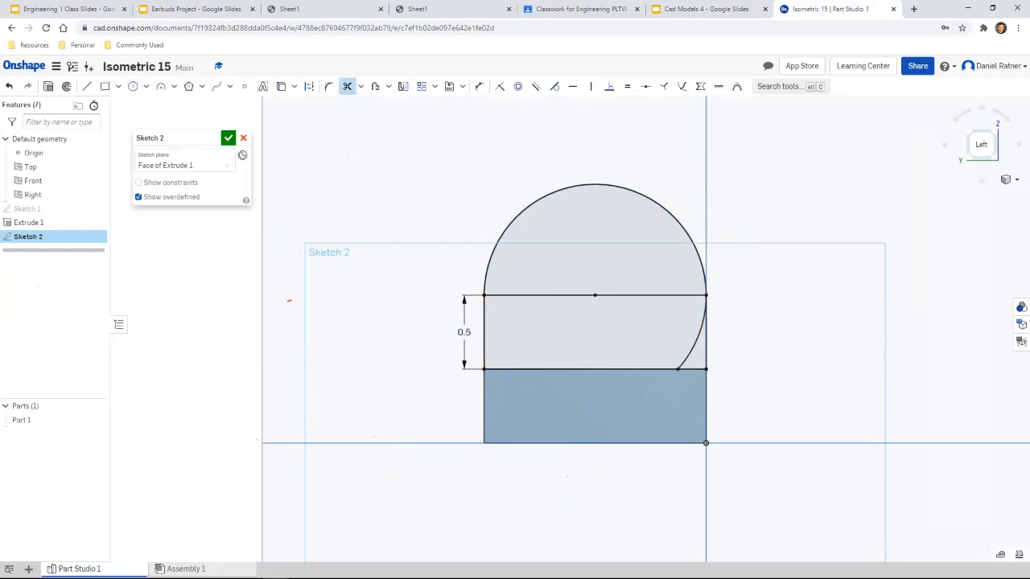
click(652, 295)
click(537, 296)
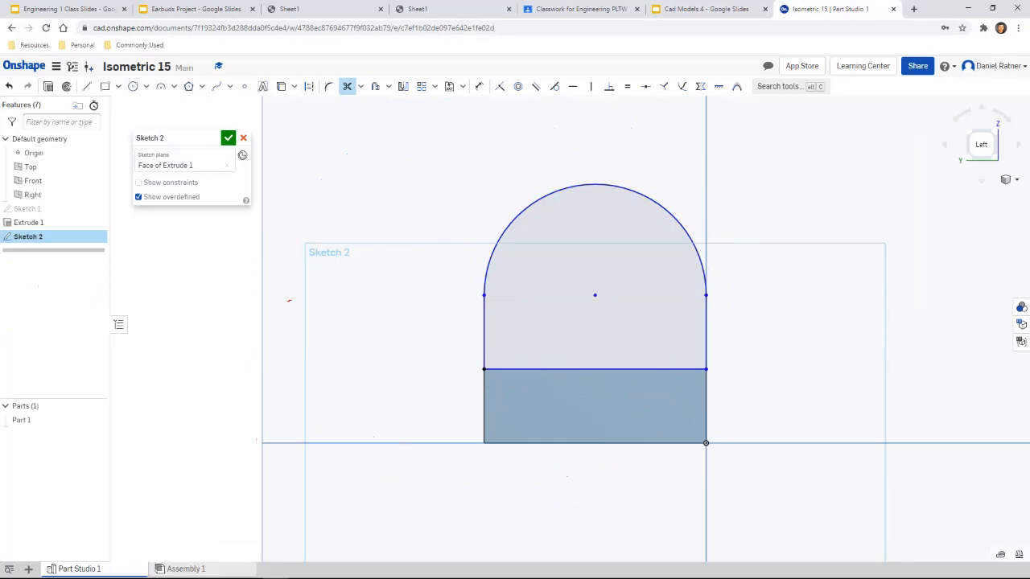
key(Escape)
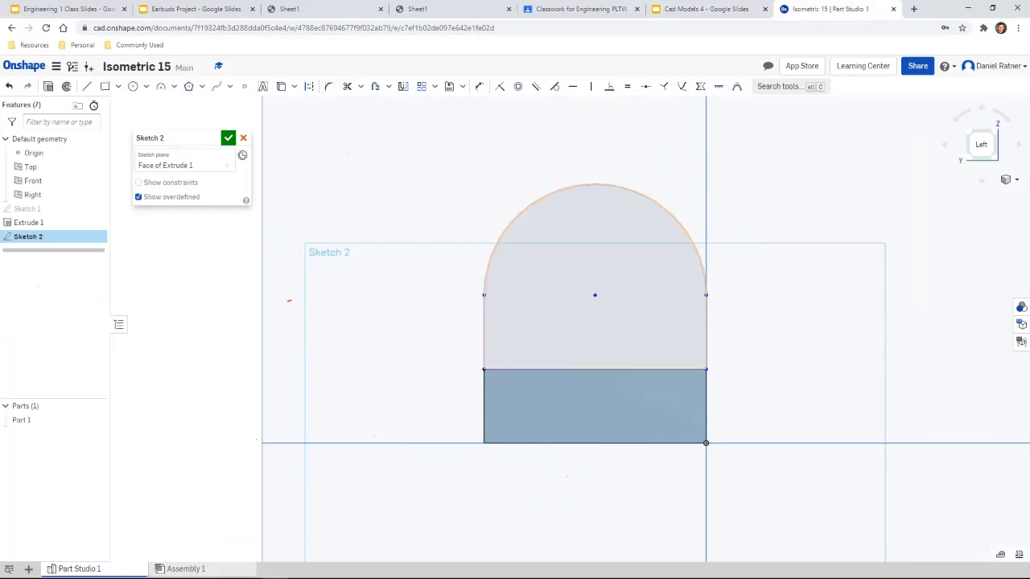
Step: Extrude the arched profile 0.25 in over the base, direction flipped, and add it to the existing part
key(shift+e)
key(shift+7)
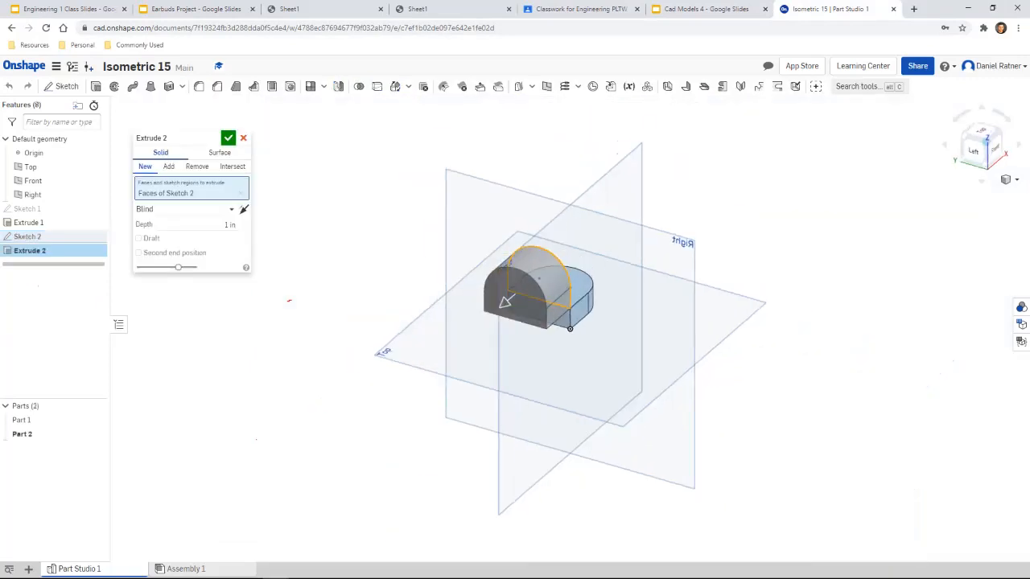
click(998, 135)
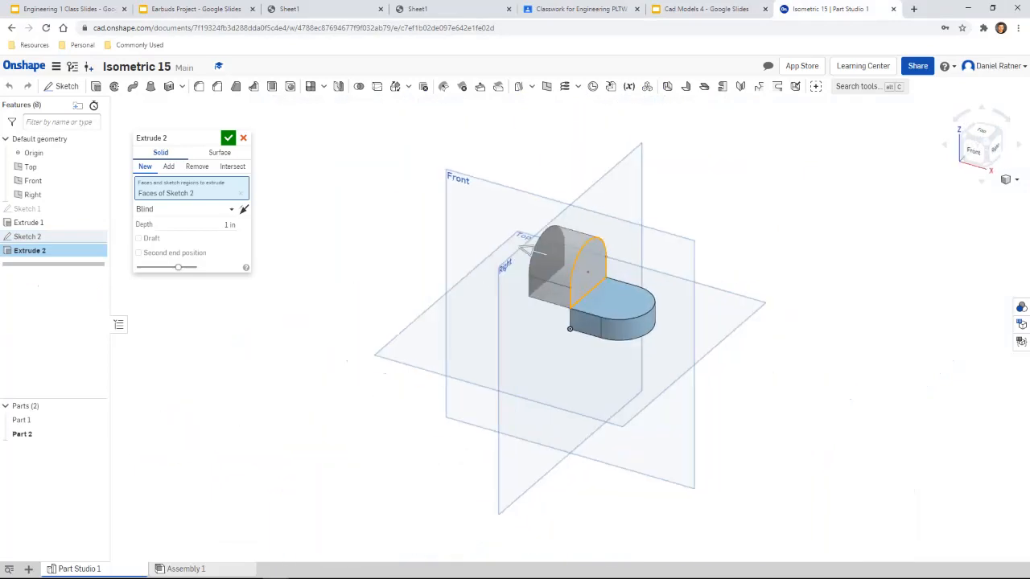
key(ctrl+shift+Tab)
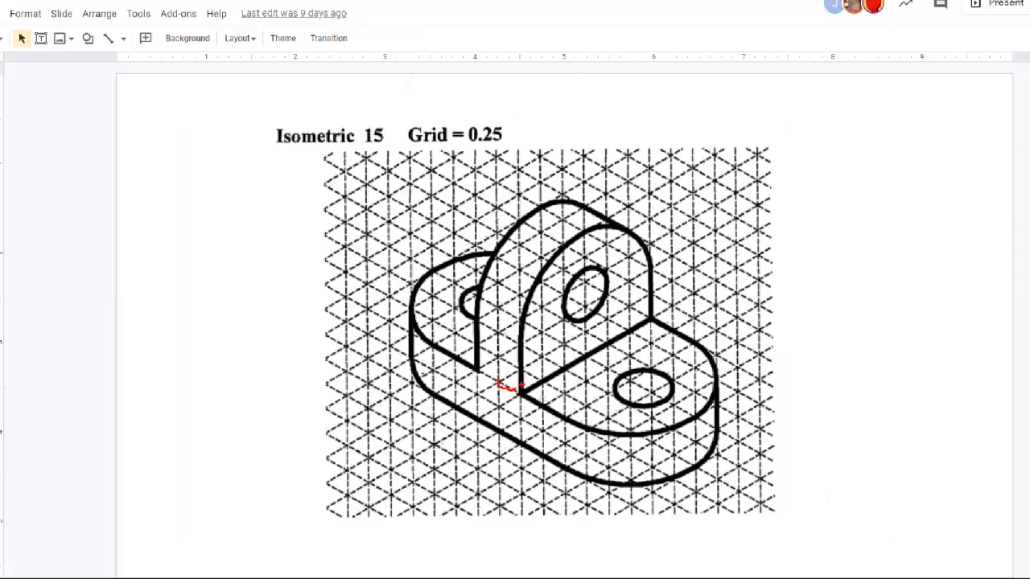
key(ctrl+Tab)
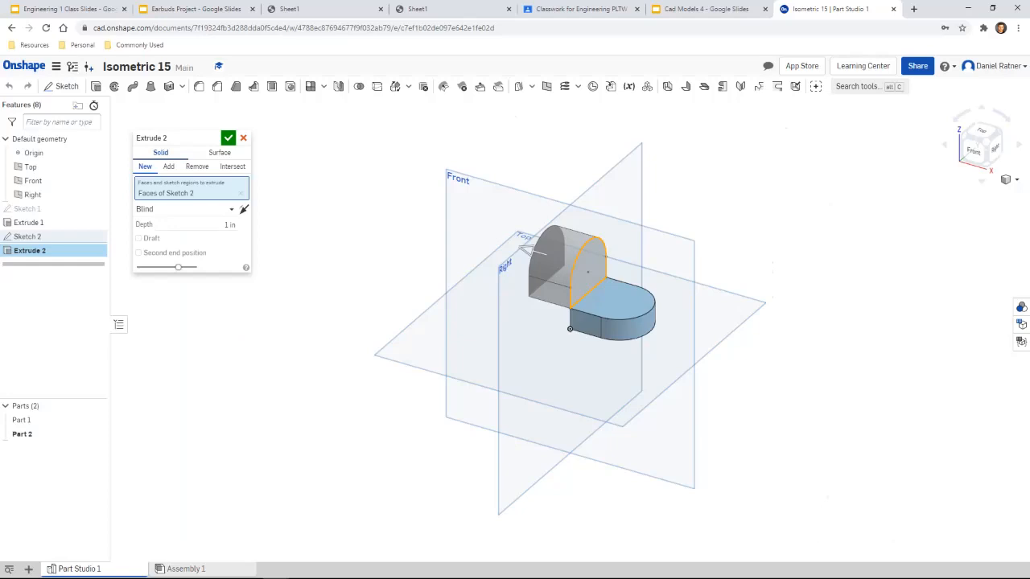
click(244, 209)
click(229, 225)
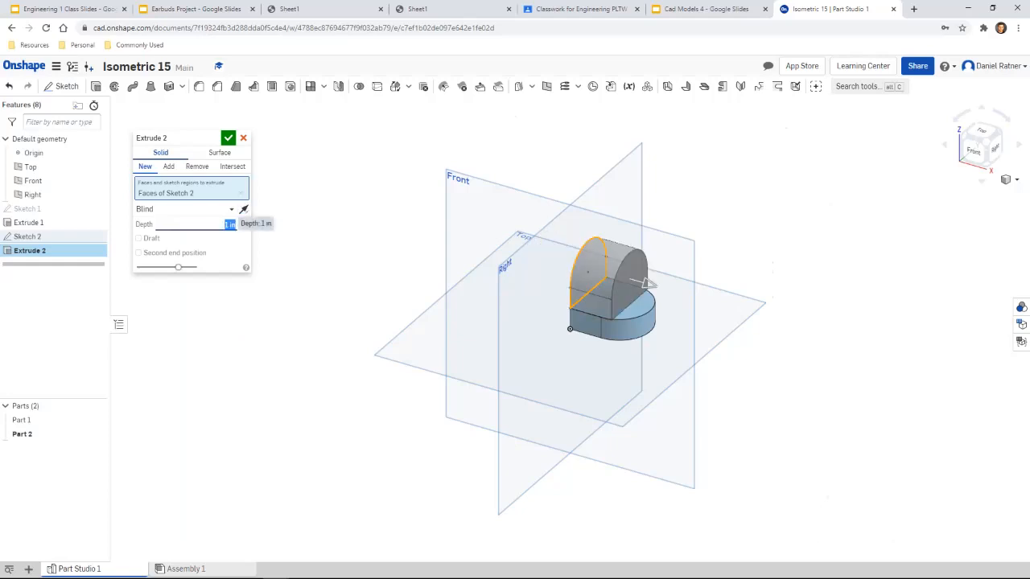
text(0.25)
key(Return)
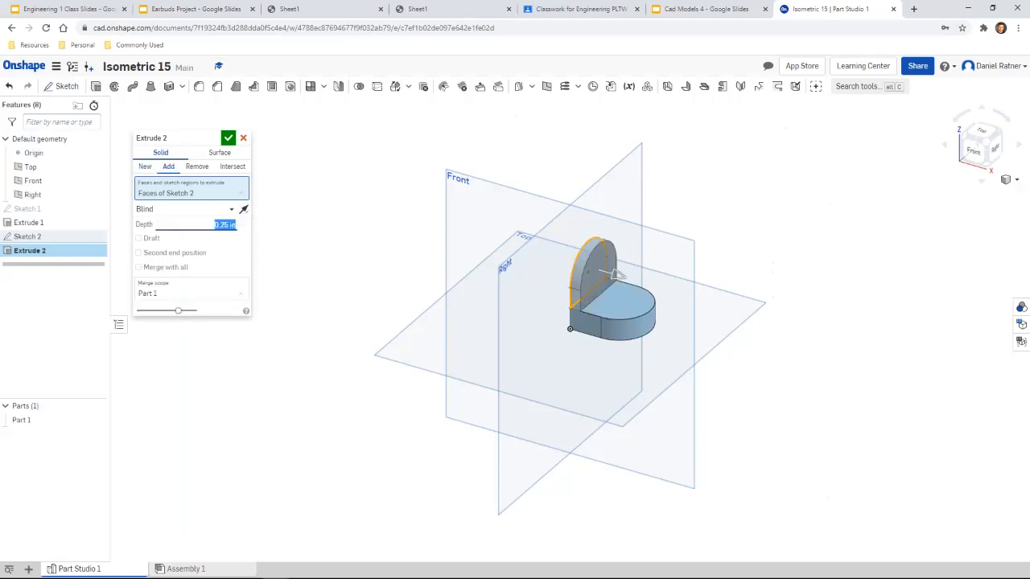
scroll(615, 275, down, 4)
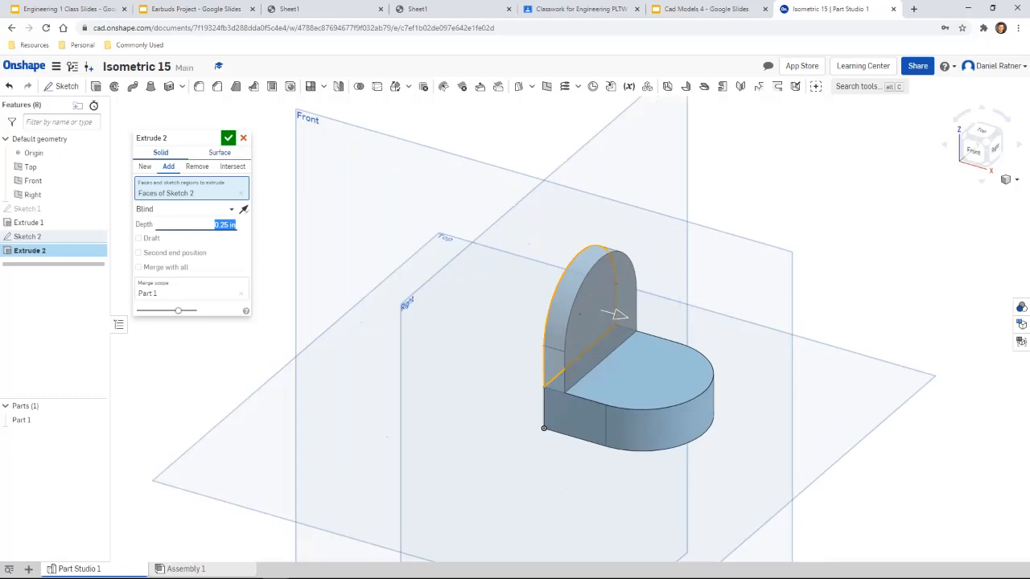
key(Return)
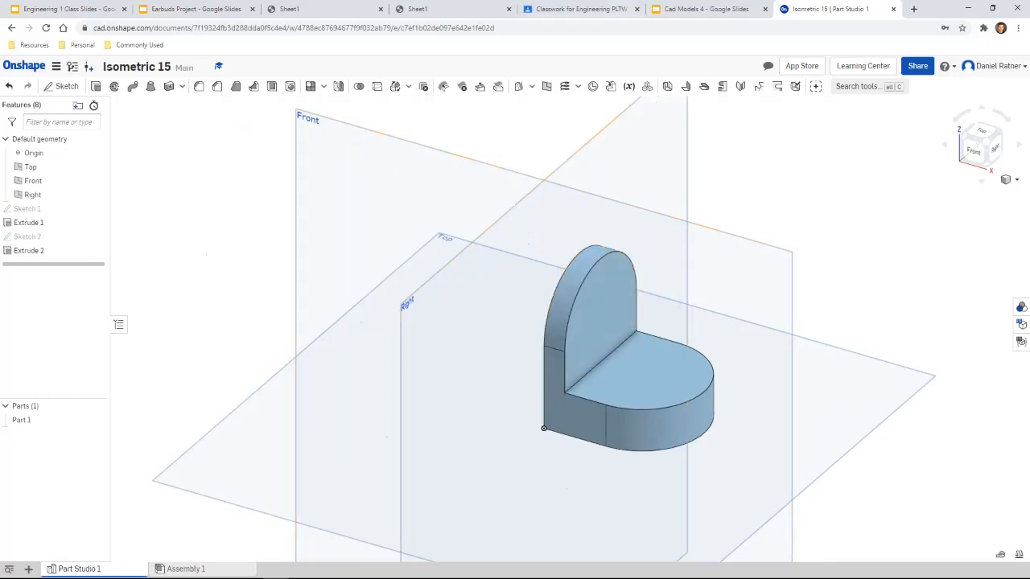
Step: Check the base hole's distance from the upright on the Isometric 15 drawing and calculate .25 x 1.5 with a Google search
key(ctrl+shift+Tab)
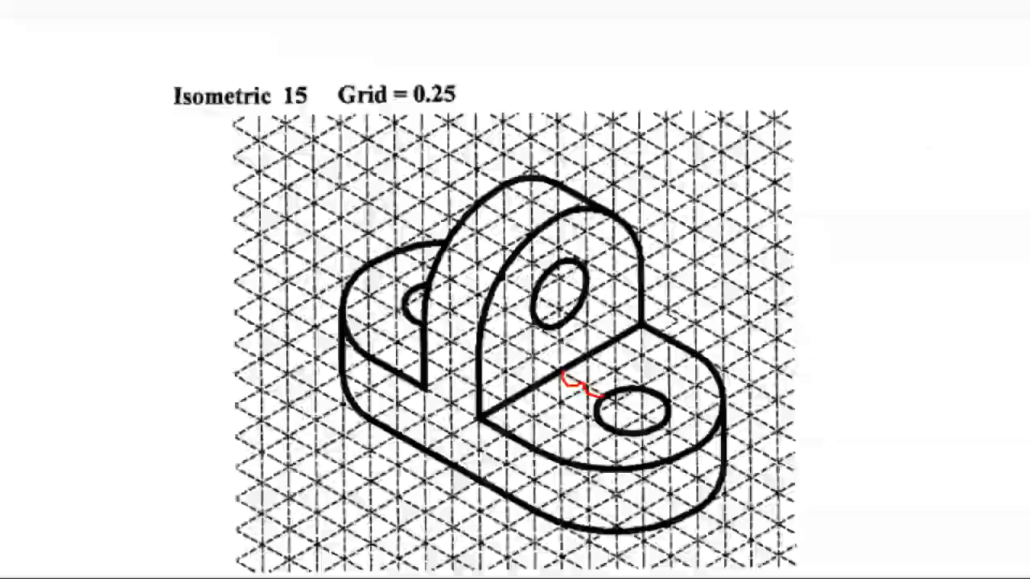
key(Escape)
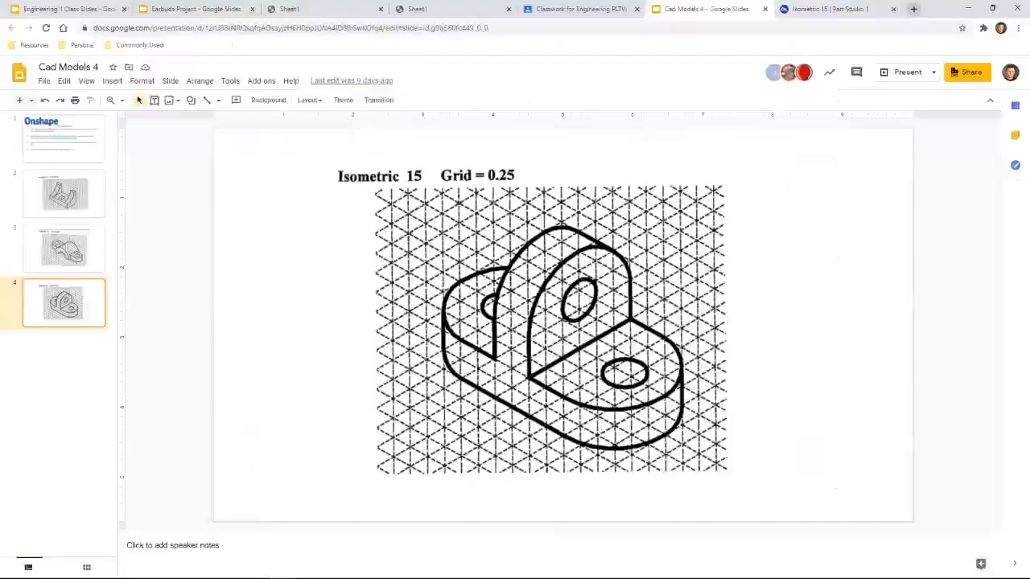
click(914, 9)
text(.2)
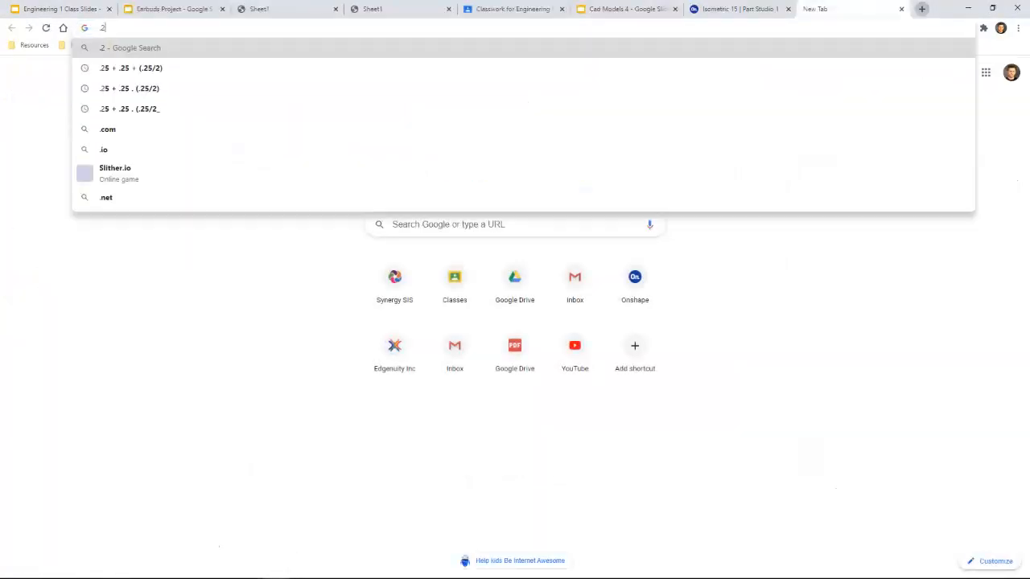
text(5 x 1.5)
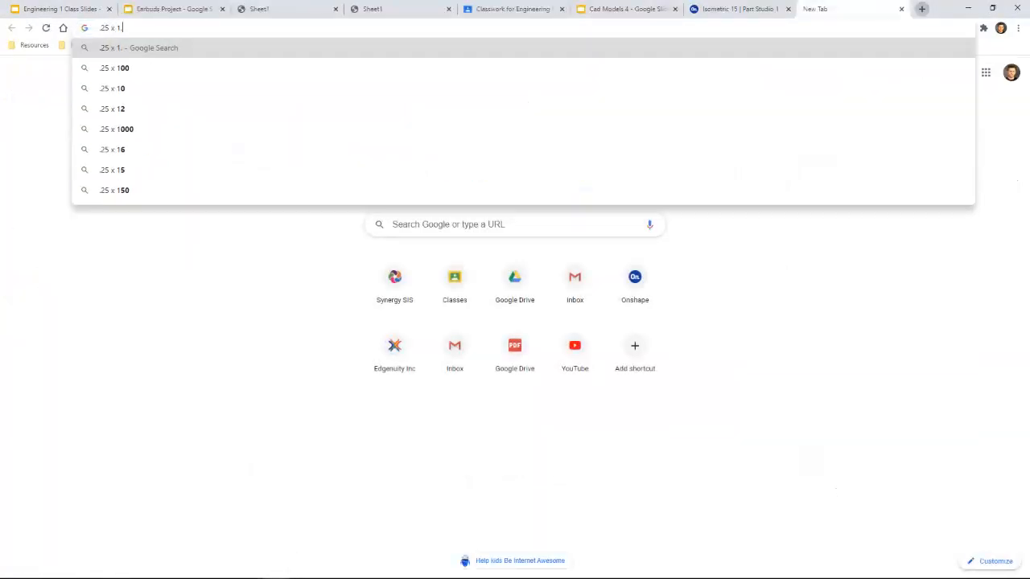
key(Return)
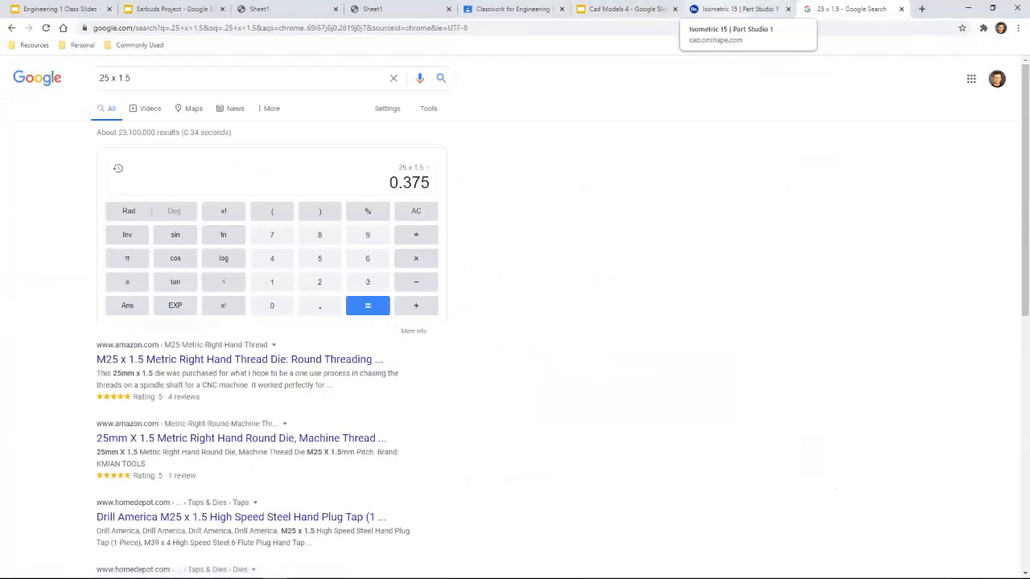
click(736, 9)
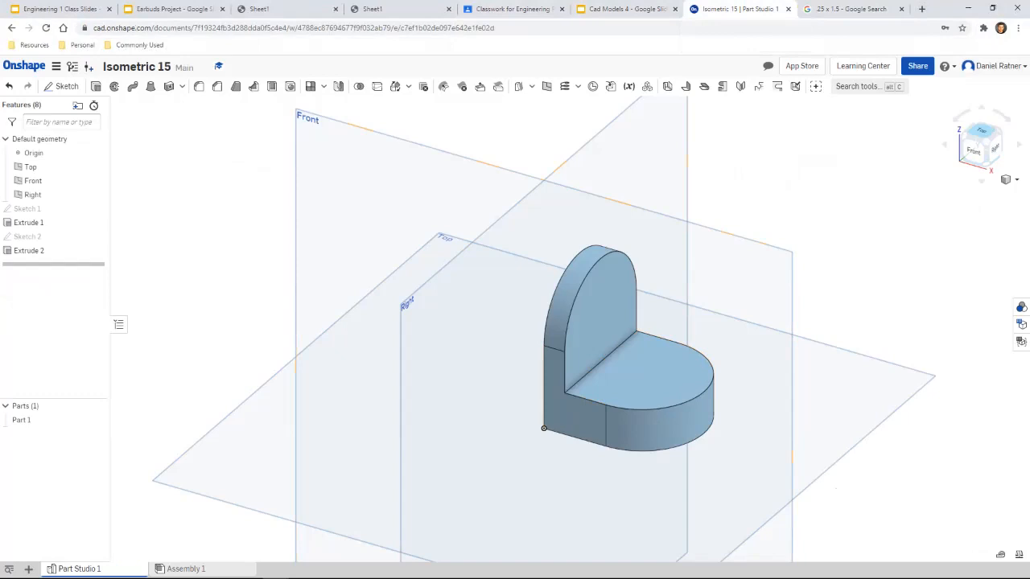
Step: Sketch a 0.375 in construction line on the base's top face, running perpendicular from the midpoint of the upright's edge
click(981, 131)
click(62, 86)
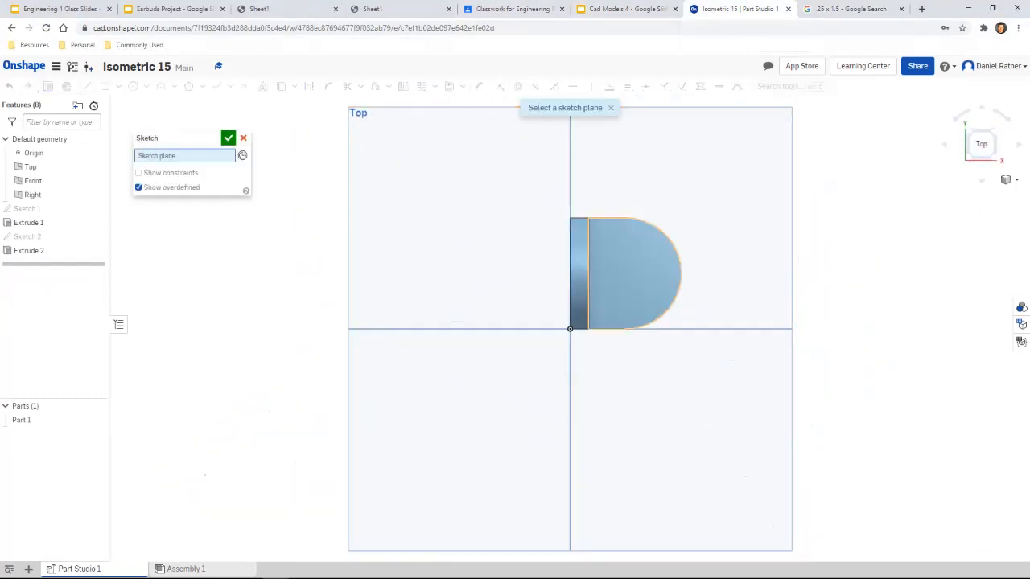
click(596, 226)
scroll(596, 225, up, 3)
click(87, 86)
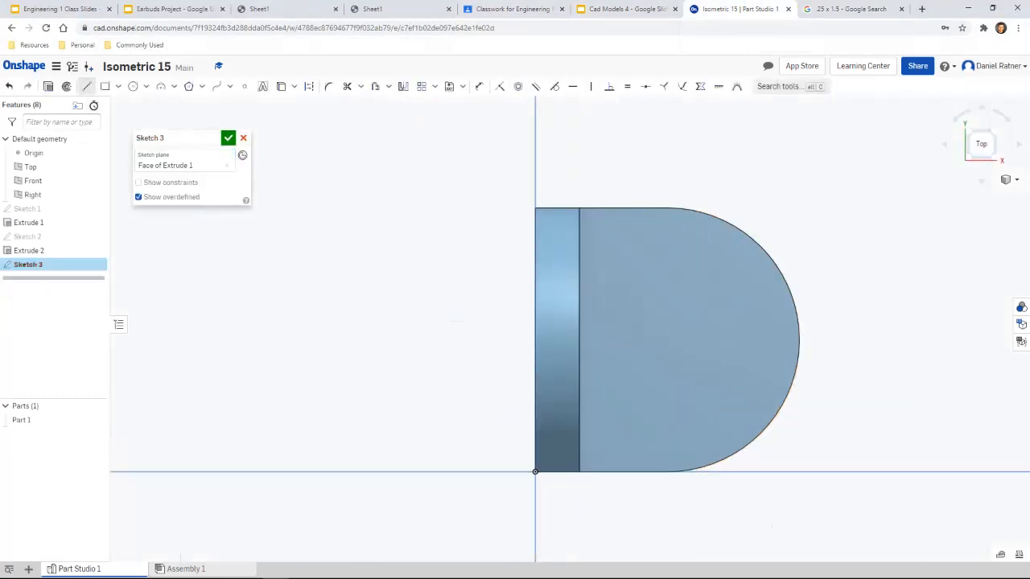
key(q)
click(579, 340)
click(642, 339)
click(849, 9)
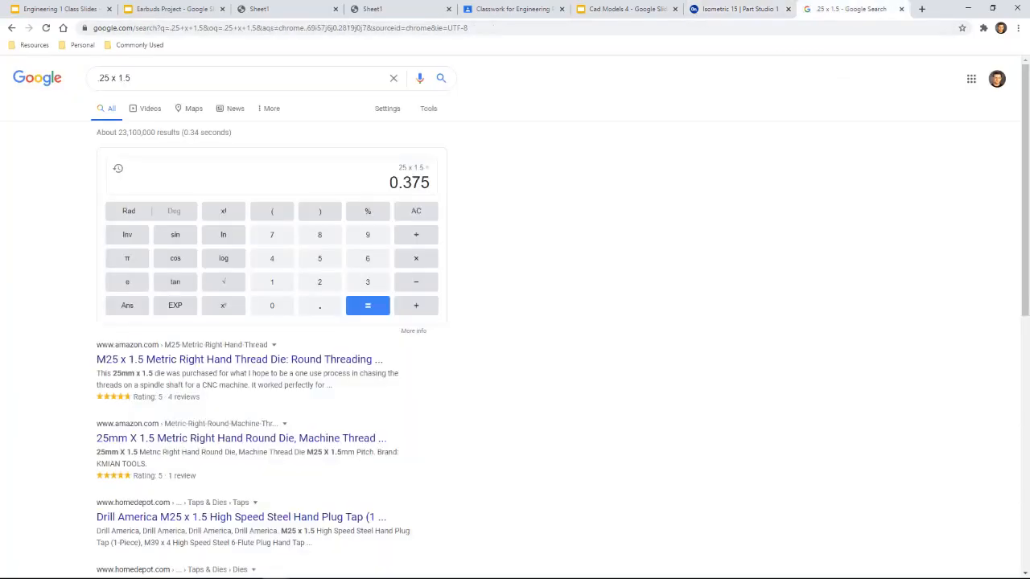
click(734, 9)
text(.)
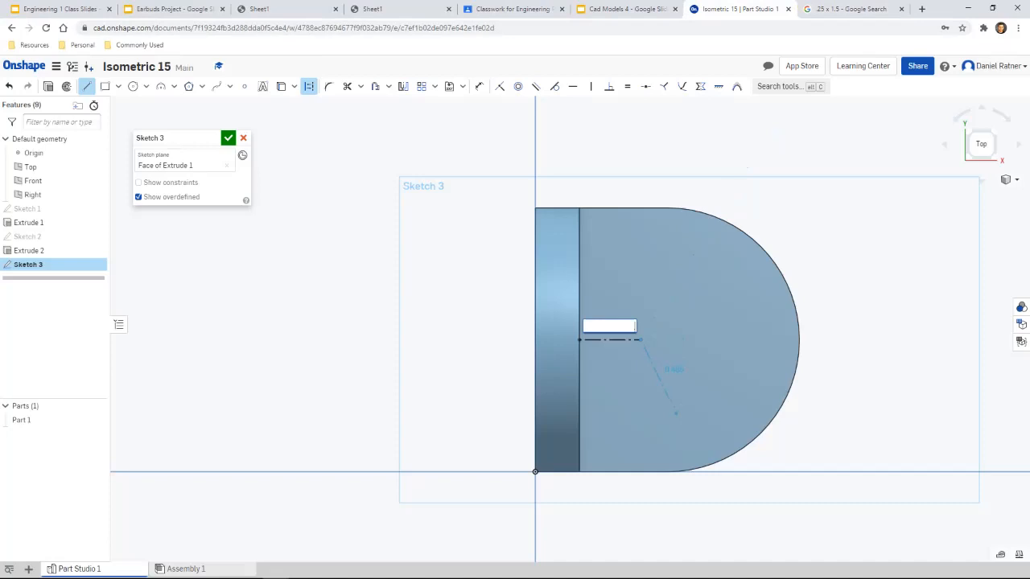
text(375)
key(Return)
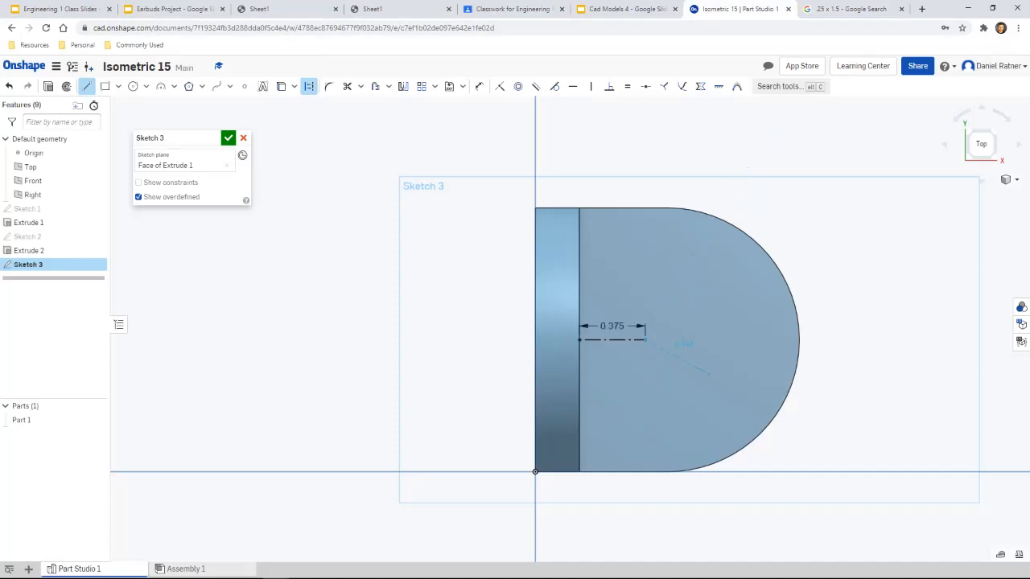
Step: Examine the base hole on the Isometric 15 drawing, tracing from its near edge towards its centre along the grid
key(ctrl+Tab)
key(ctrl+shift+Tab)
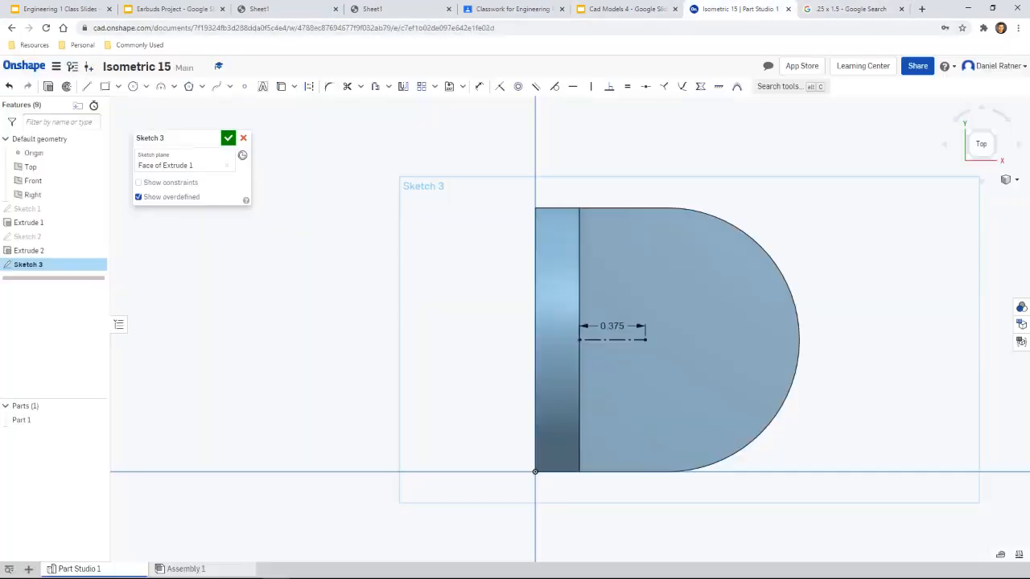
key(ctrl+Tab)
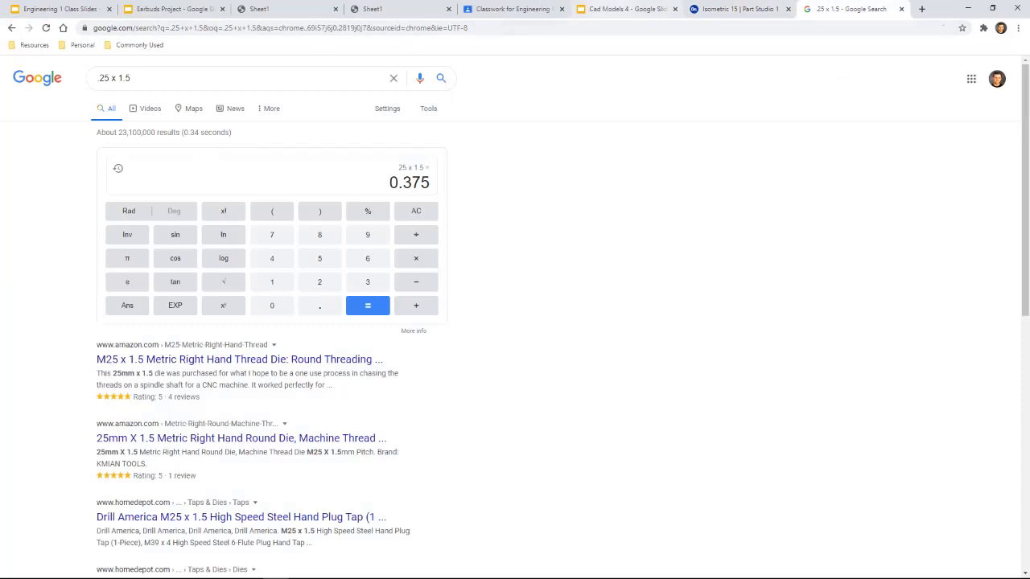
key(ctrl+shift+Tab)
key(ctrl+shift+Tab)
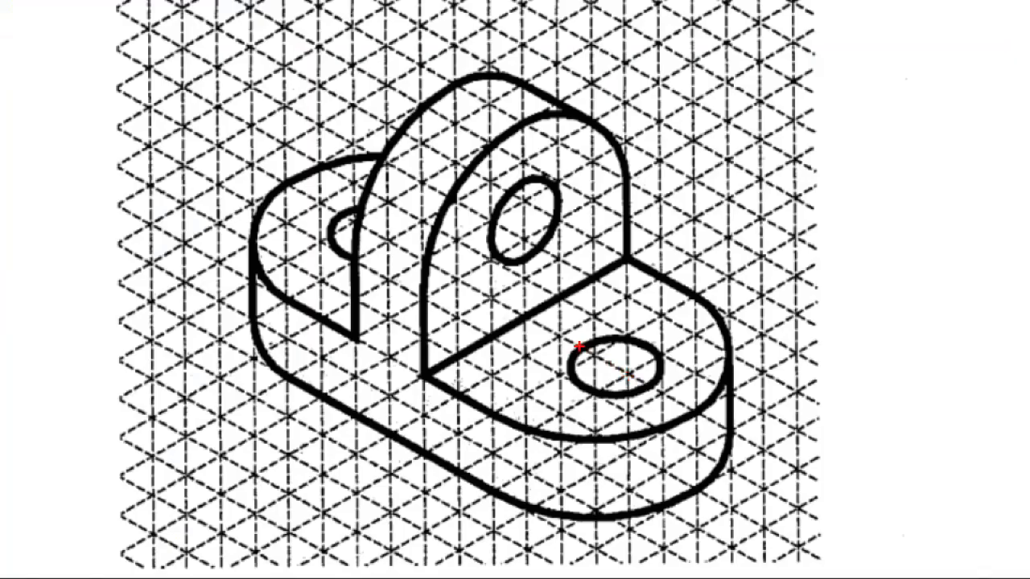
drag(586, 356, 601, 354)
mouse_move(627, 377)
mouse_down()
mouse_move(641, 385)
mouse_move(594, 358)
mouse_up()
key(Escape)
key(ctrl+Tab)
key(ctrl+Tab)
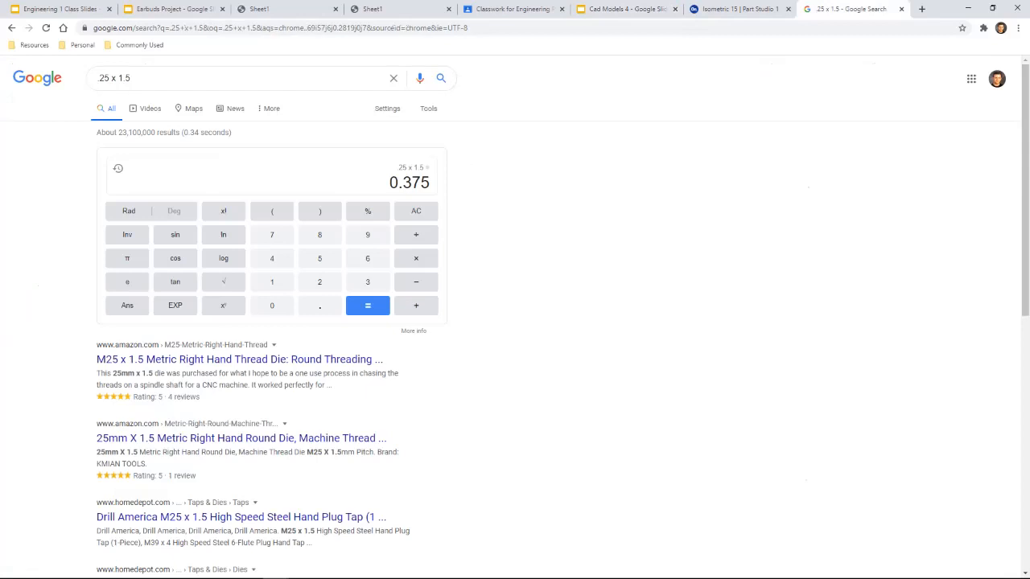
key(ctrl+shift+Tab)
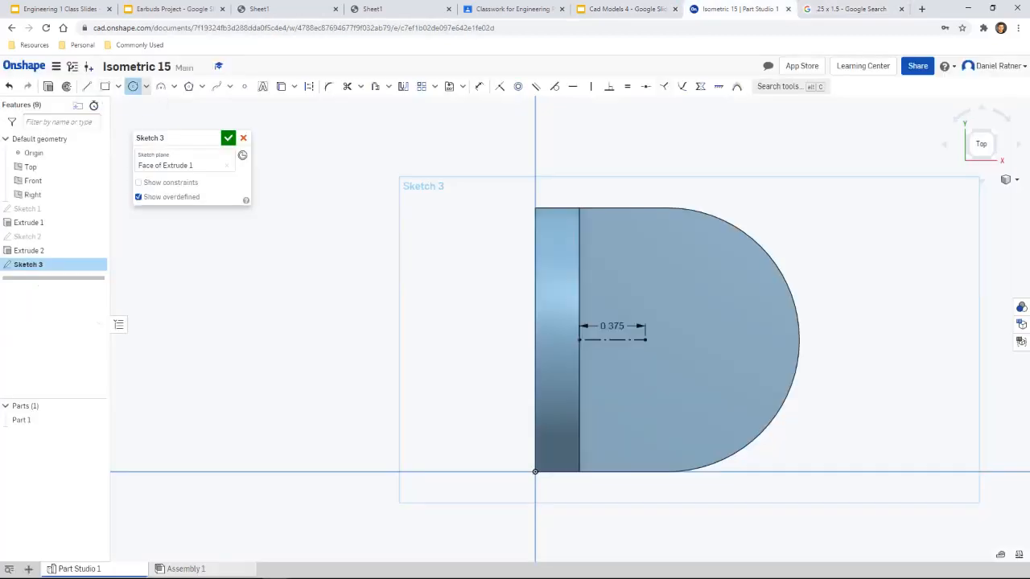
Step: Try to draw the hole's circle from the free end of the construction line, and discard the sketch
click(146, 86)
click(170, 105)
click(645, 339)
click(717, 355)
key(Escape)
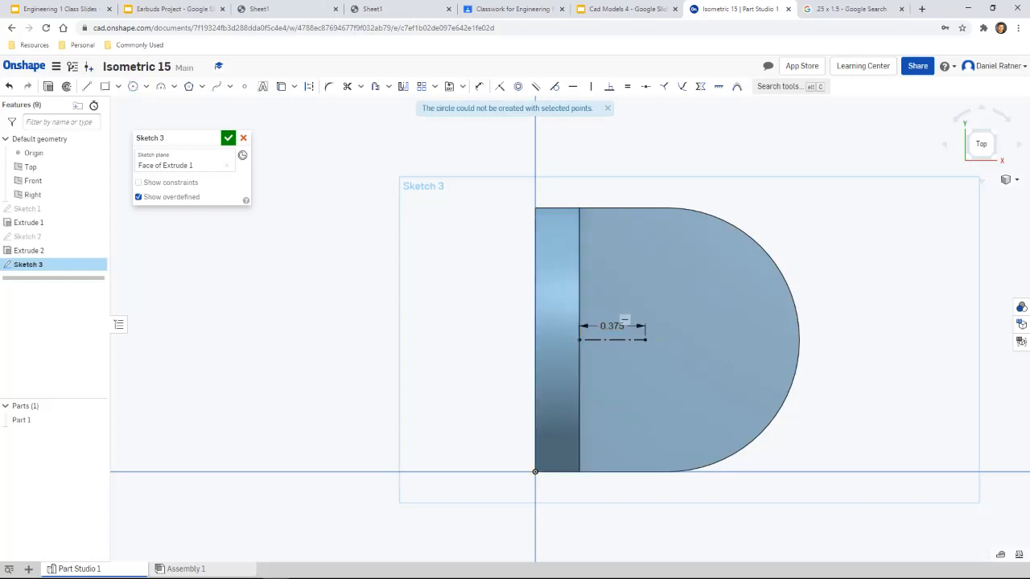
click(243, 138)
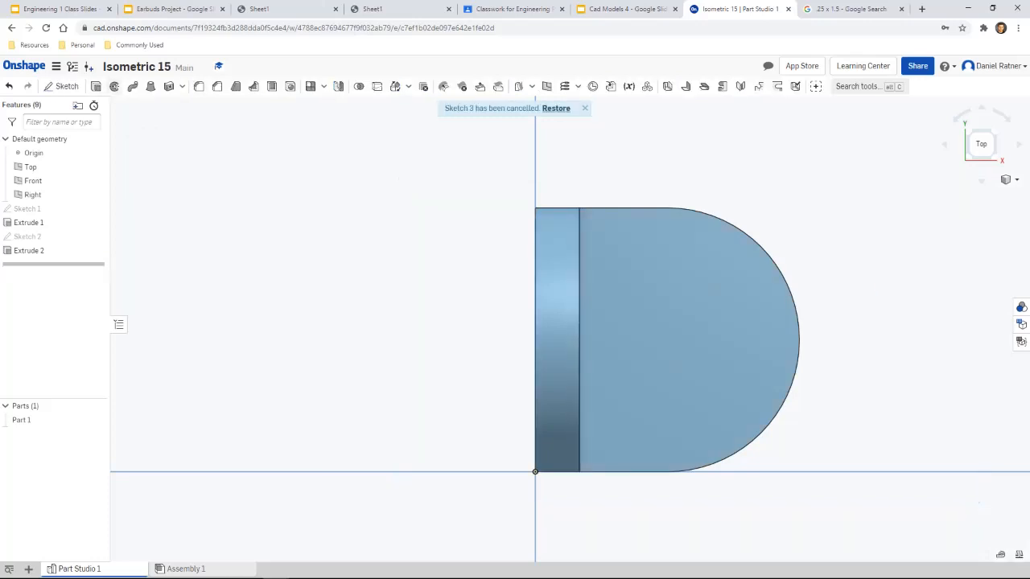
Step: Start a new sketch on the base's flat top face with the Line tool ready
click(61, 86)
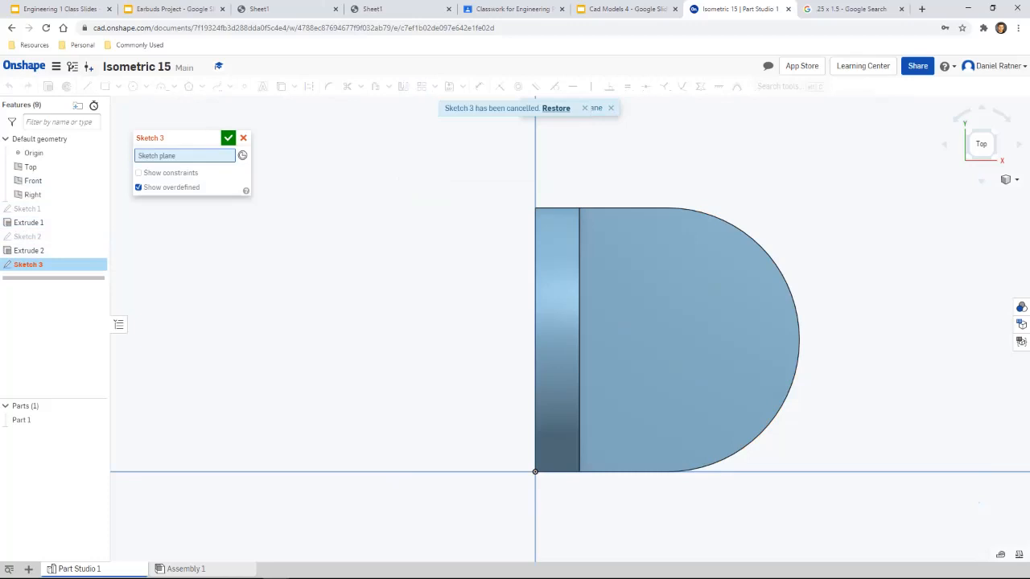
click(689, 340)
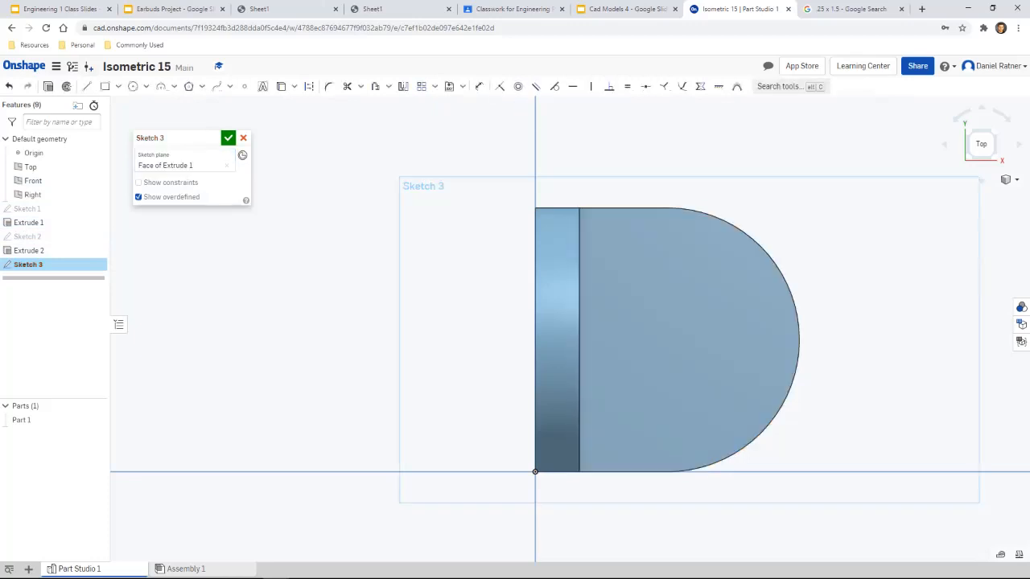
key(l)
key(q)
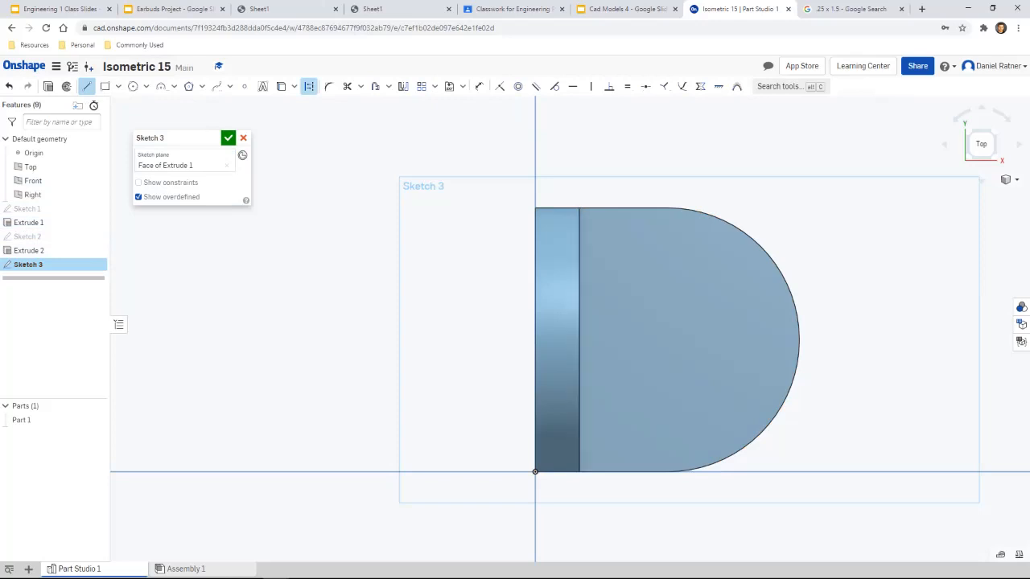
Step: Calculate the hole centre's distance from the upright as .25 x 1.5 + .25 with a Google search
key(ctrl+Tab)
click(131, 78)
text(+)
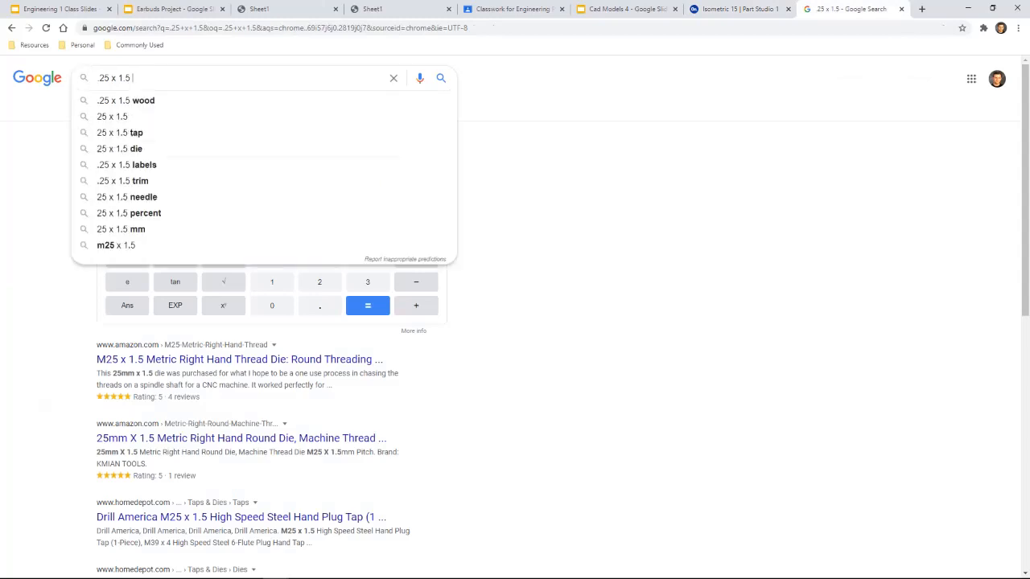
text( .25)
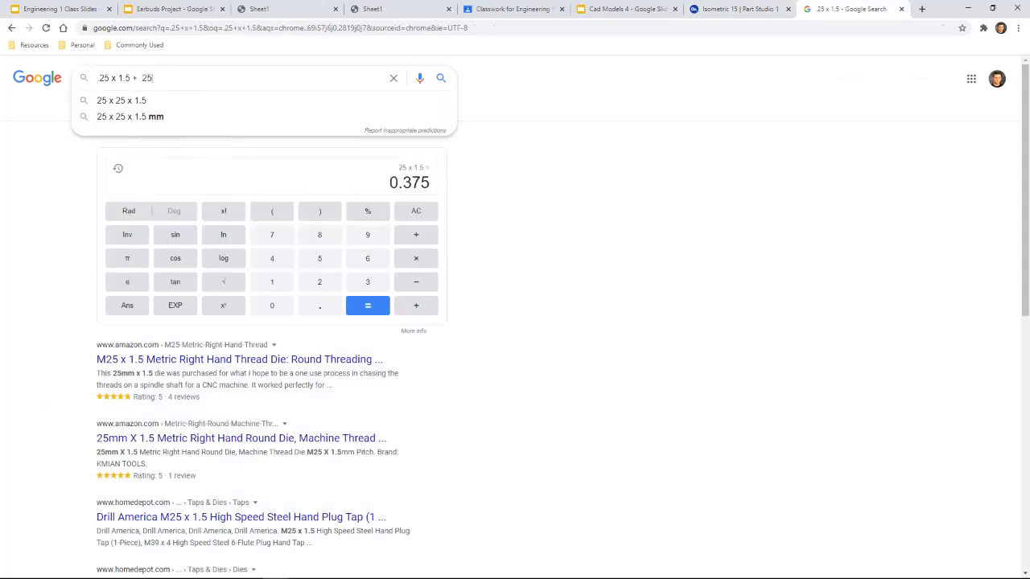
key(Return)
click(741, 9)
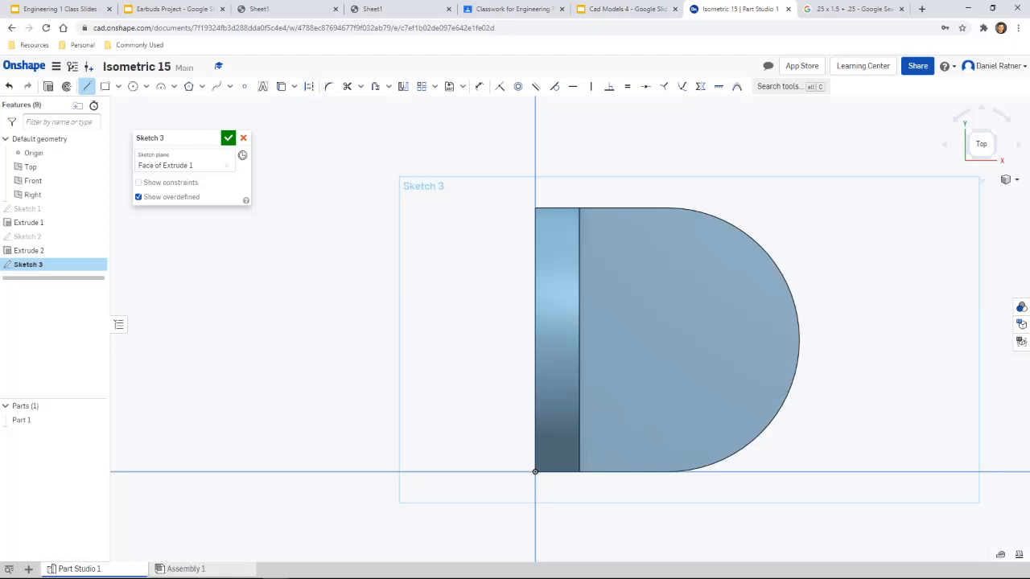
Step: Draw a 0.625 in line from the midpoint of the upright's edge straight across the base's top face
click(580, 340)
text(0)
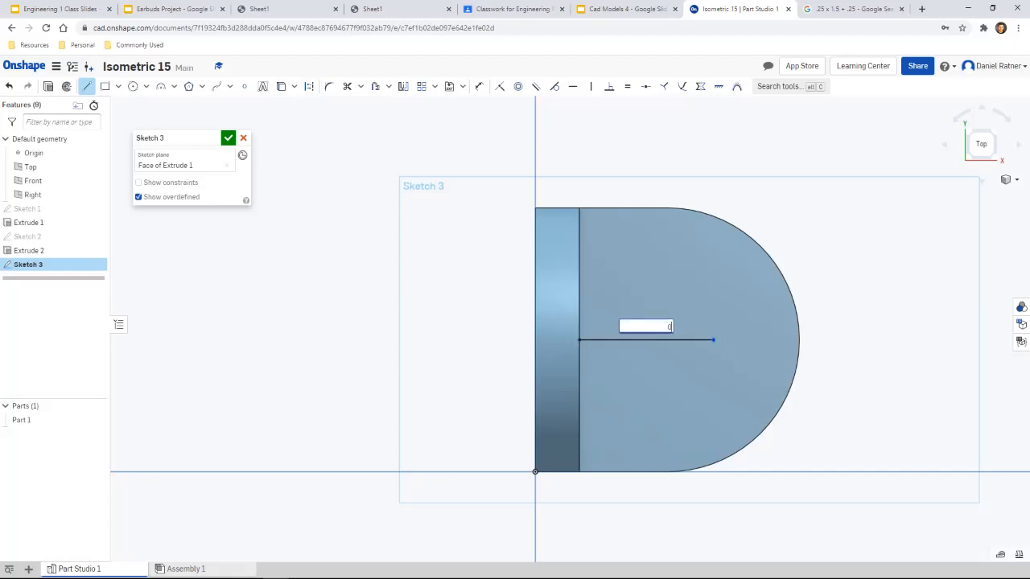
text(.625)
key(Return)
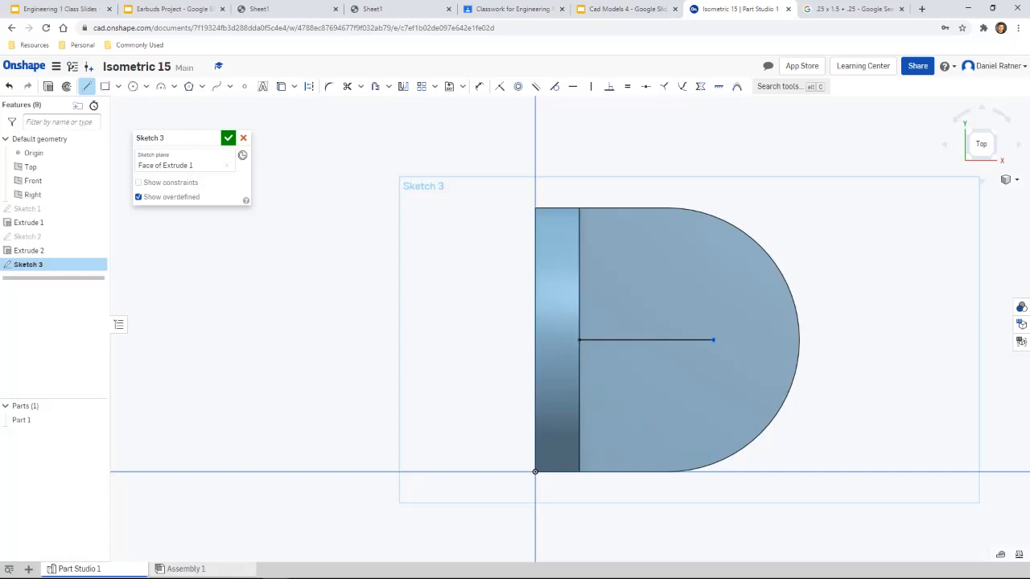
key(Escape)
Step: Draw a 0.5 in diameter circle centred on the free end of the 0.625 in line, and delete the line
click(133, 86)
click(145, 86)
click(161, 104)
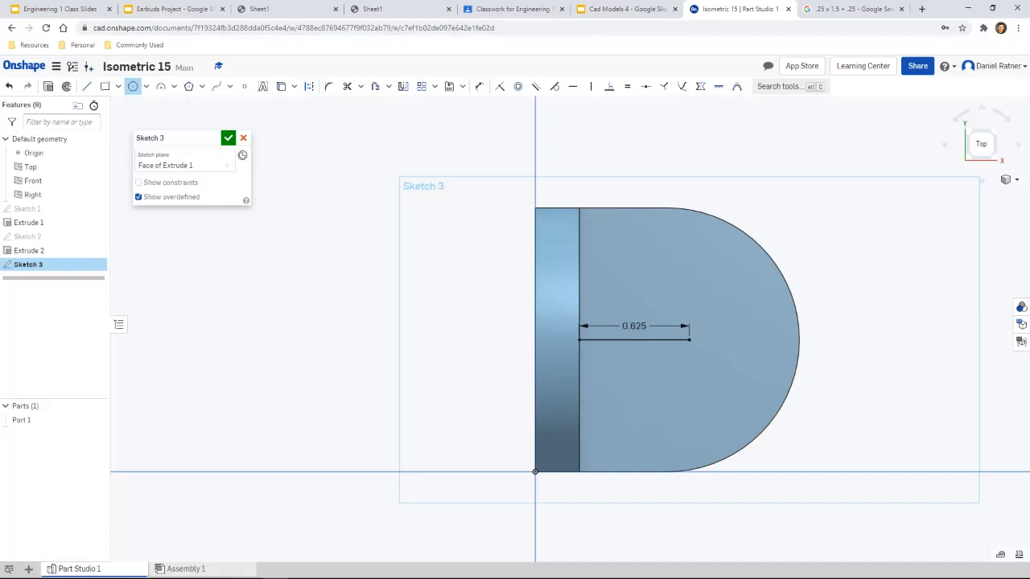
click(689, 340)
click(665, 300)
text(.5)
key(Return)
key(Escape)
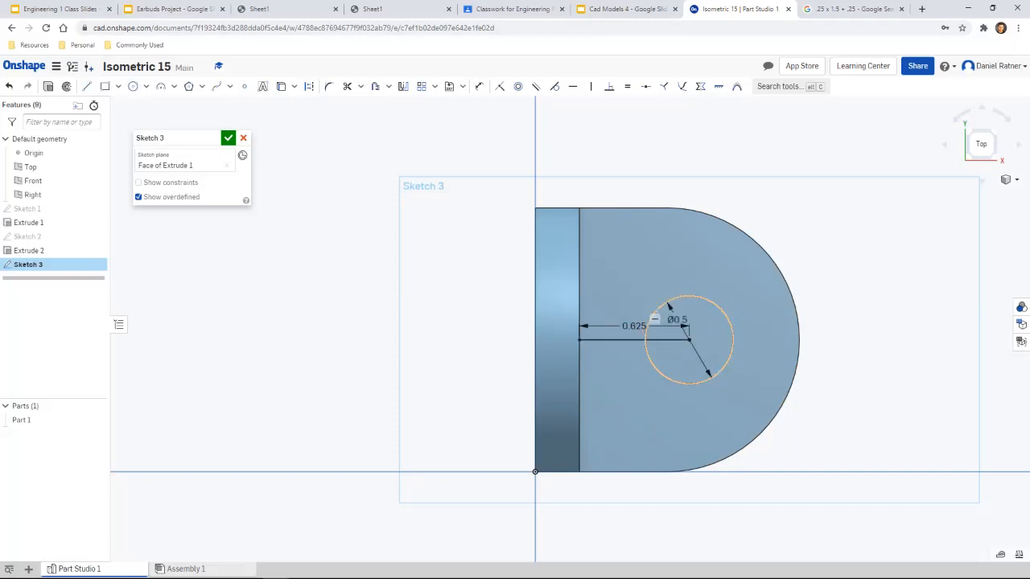
click(644, 340)
key(Delete)
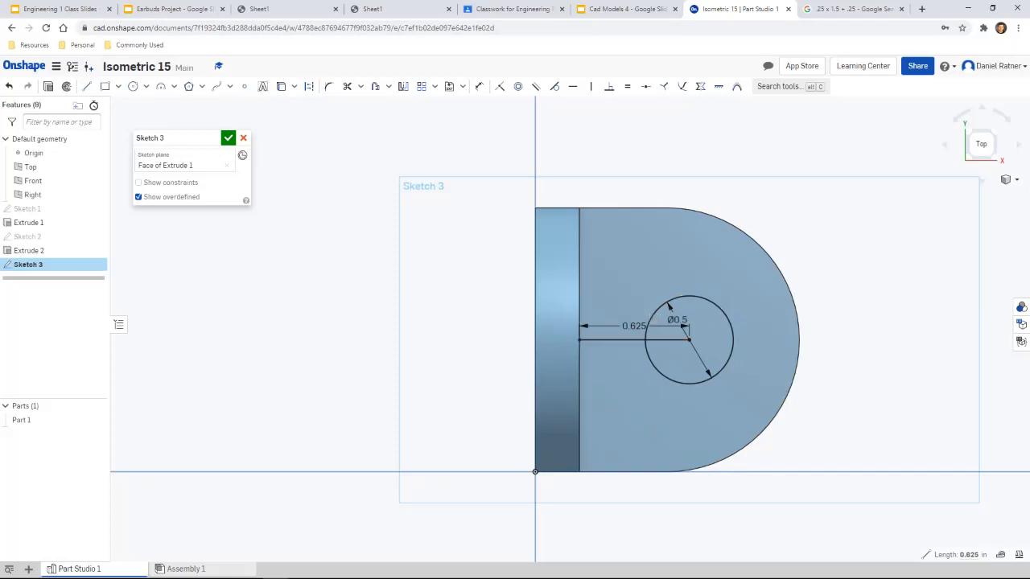
Step: Cut the circle down through the base with a 1 in blind Extrude in Remove mode
key(shift+e)
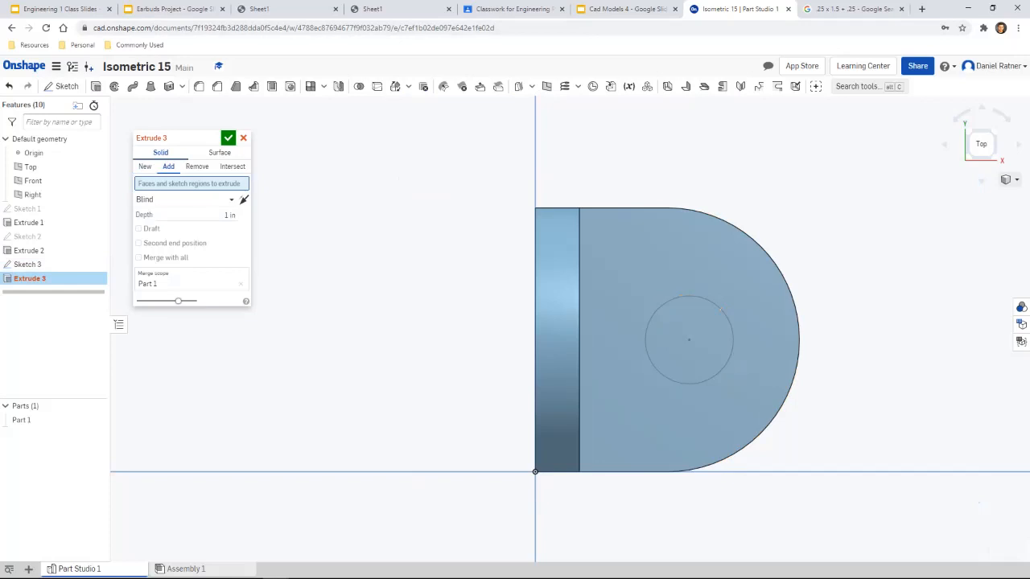
key(shift+7)
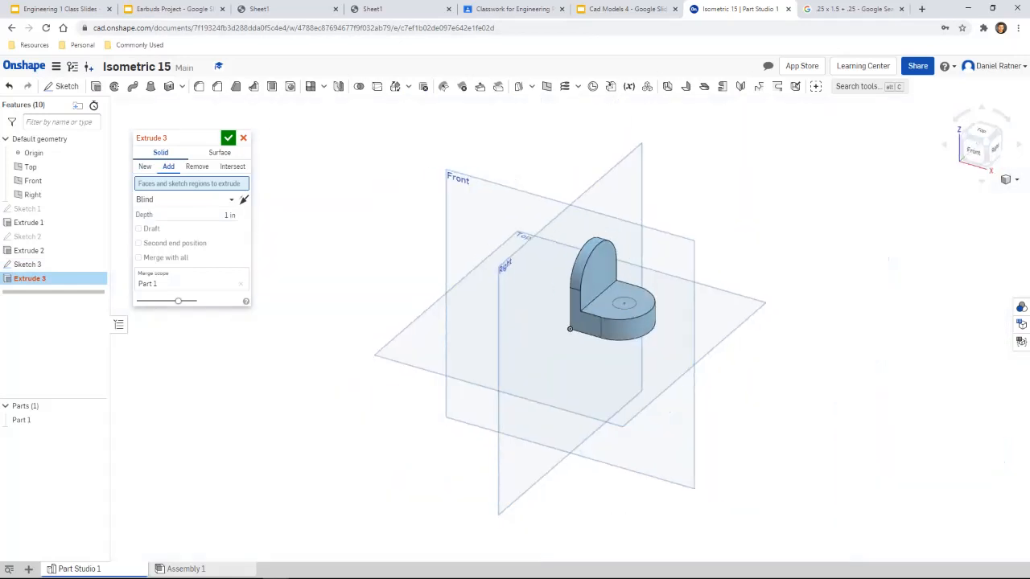
click(625, 303)
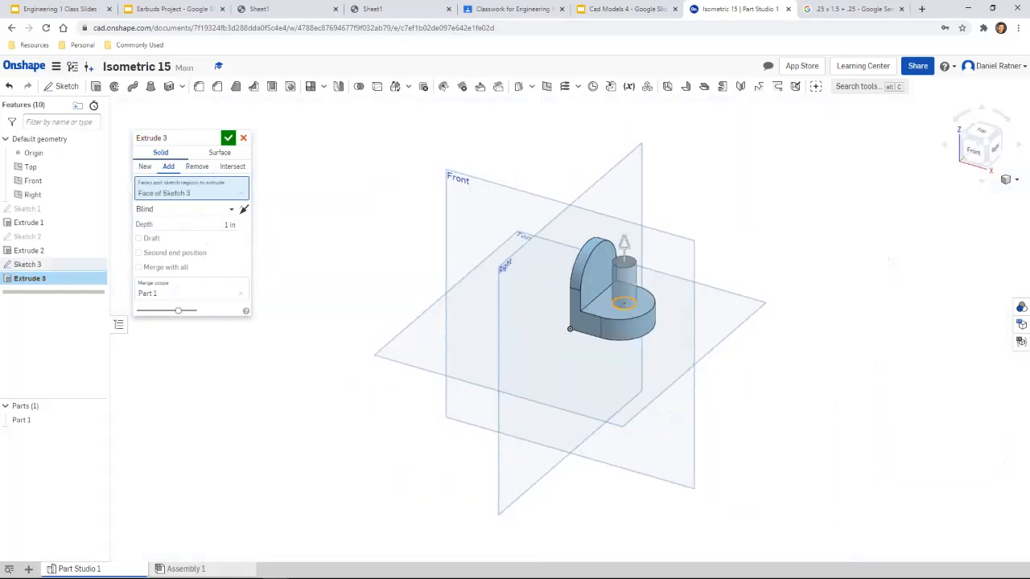
click(197, 166)
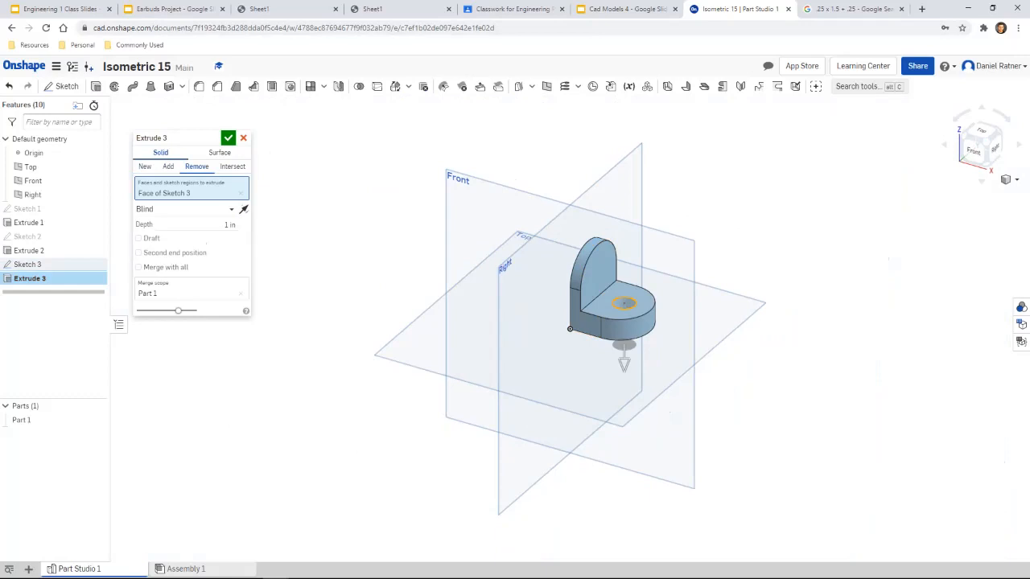
click(228, 138)
Step: Sketch a 0.625 in vertical construction line on the upright's inner face, starting from the midpoint of its lower edge
scroll(596, 245, up, 4)
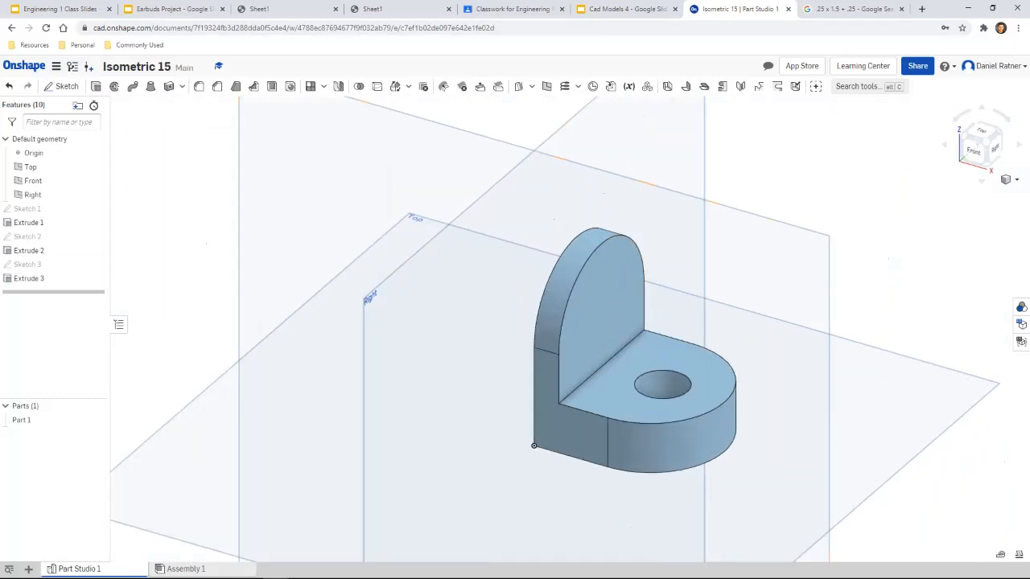
click(62, 87)
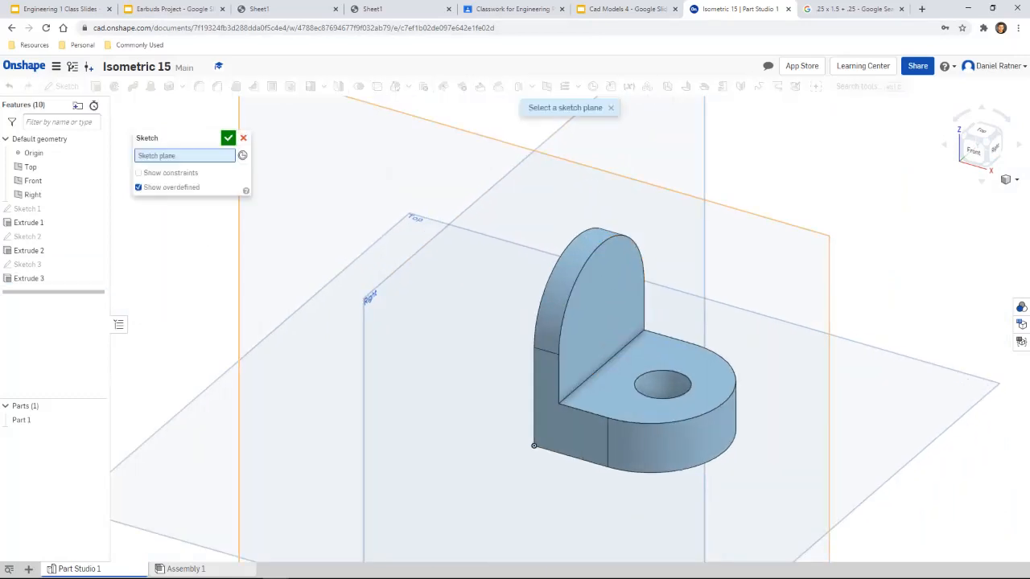
click(599, 322)
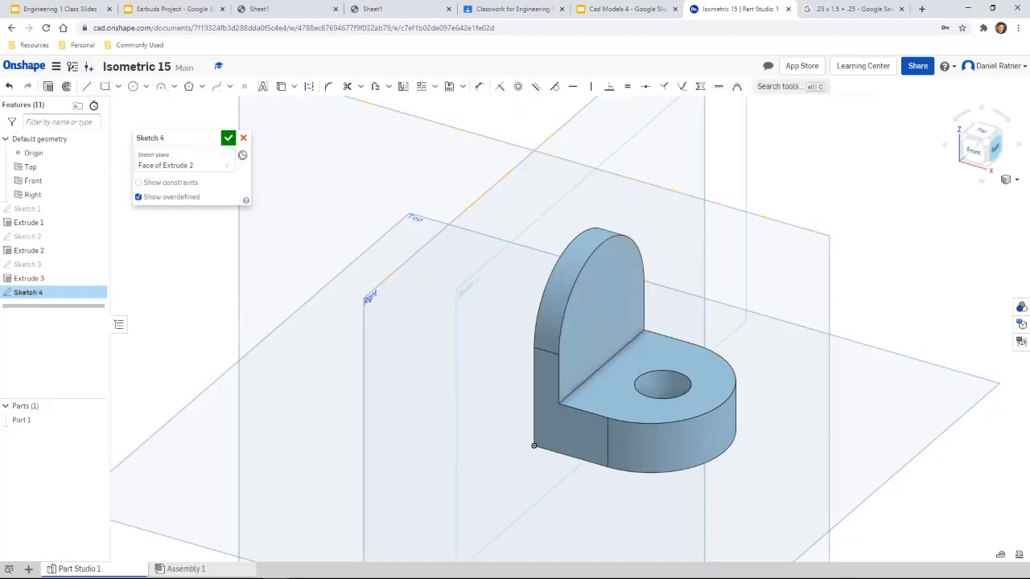
key(n)
click(87, 86)
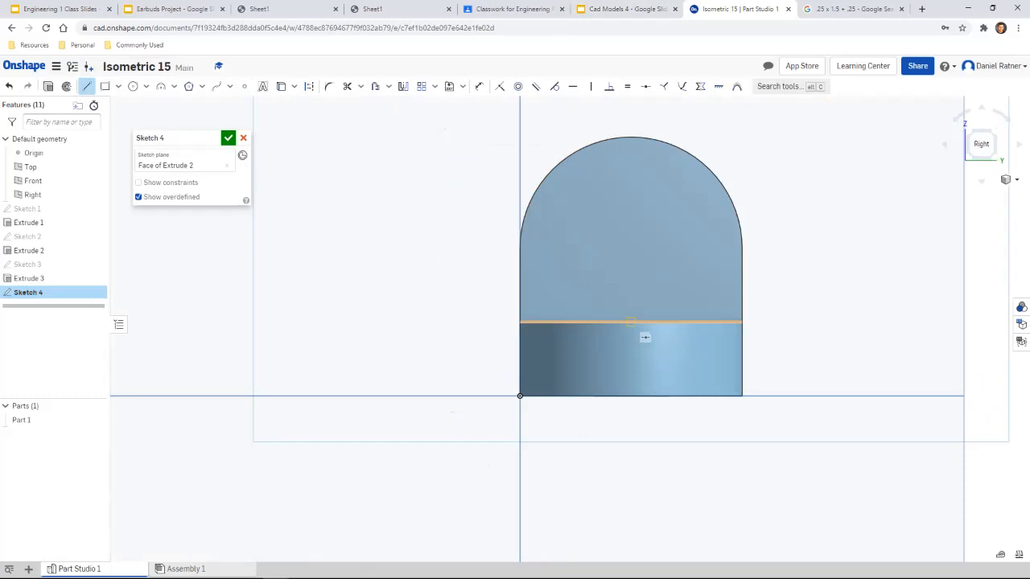
click(630, 322)
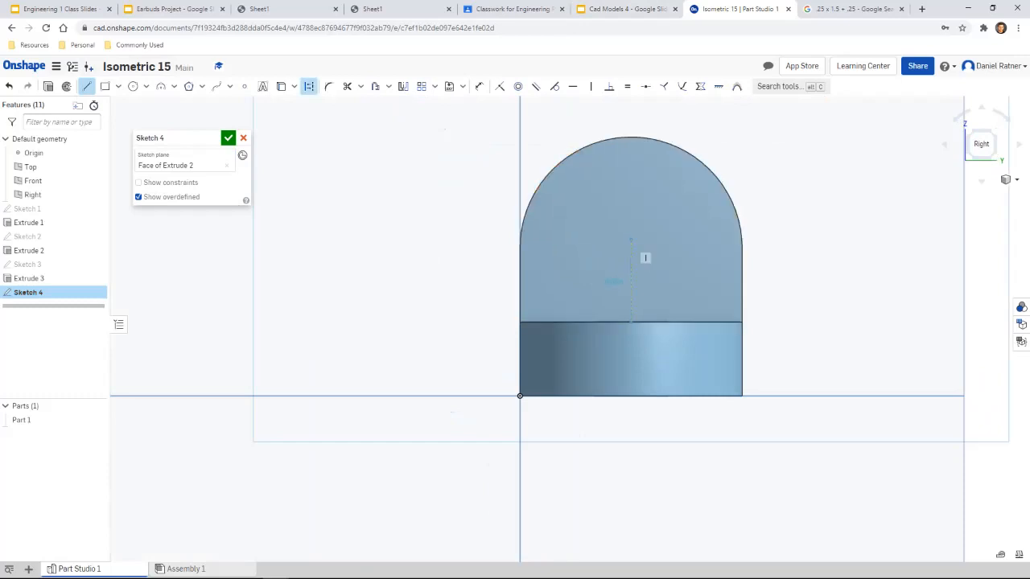
text(0.625)
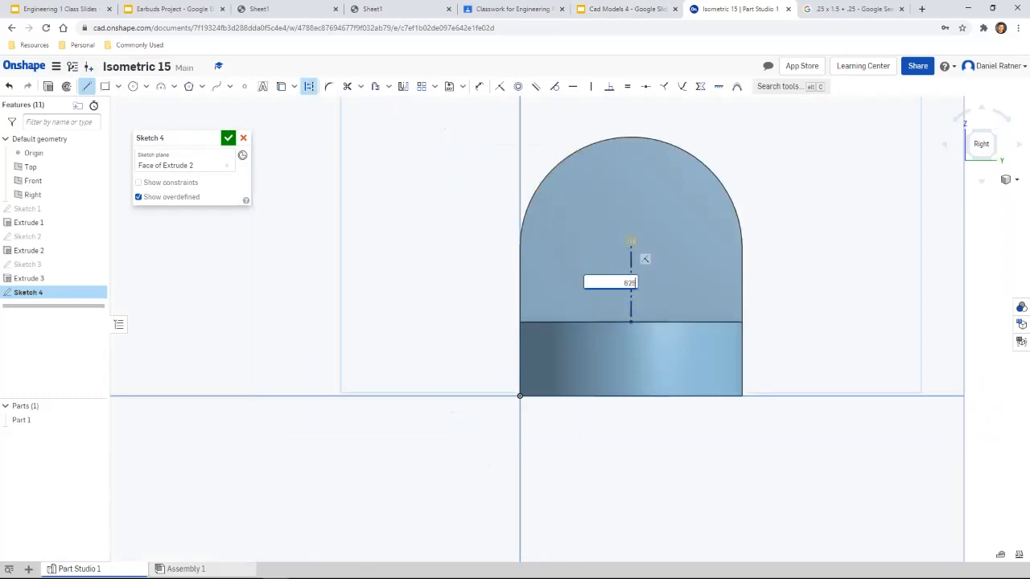
key(Return)
key(Escape)
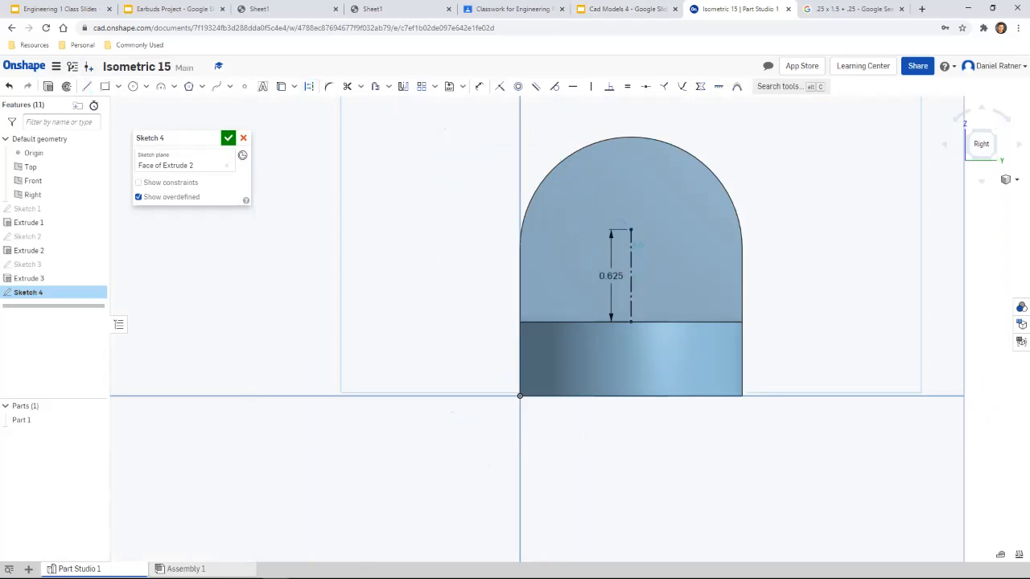
Step: Draw a 0.5 in diameter circle centred on the construction line's upper end, and delete the construction line
key(c)
click(631, 232)
click(612, 245)
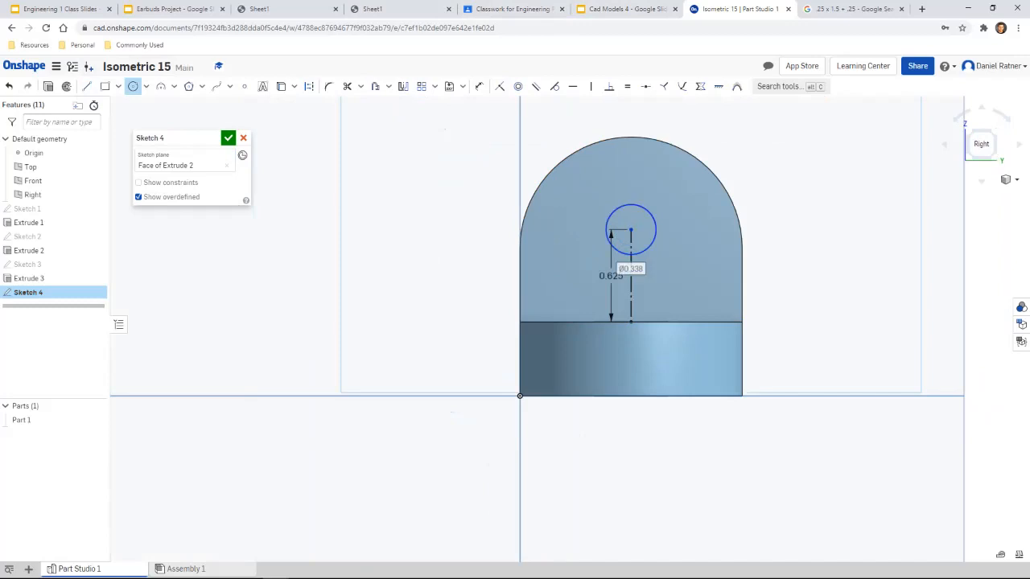
text(0.5)
key(Return)
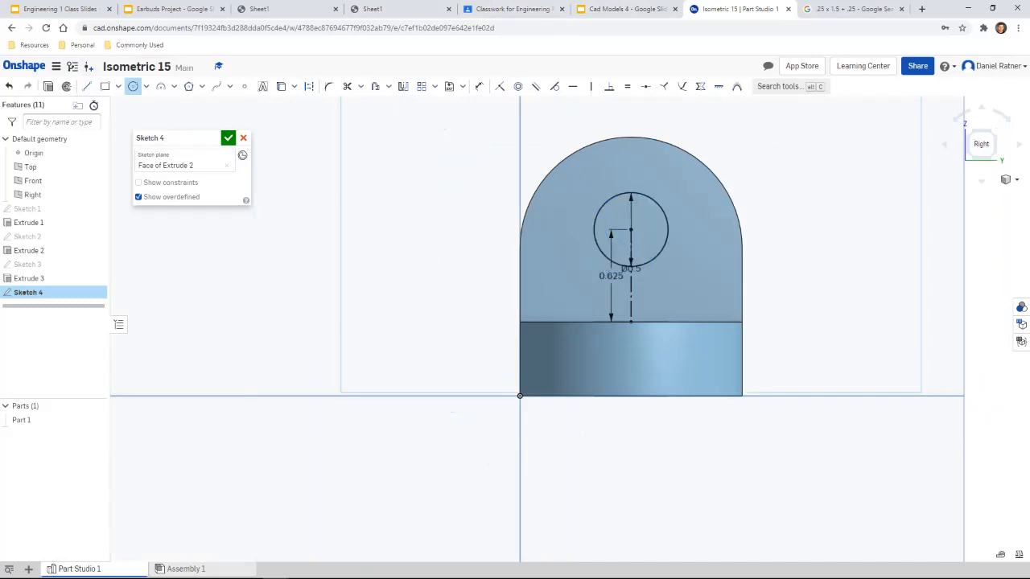
key(Escape)
click(633, 244)
key(Delete)
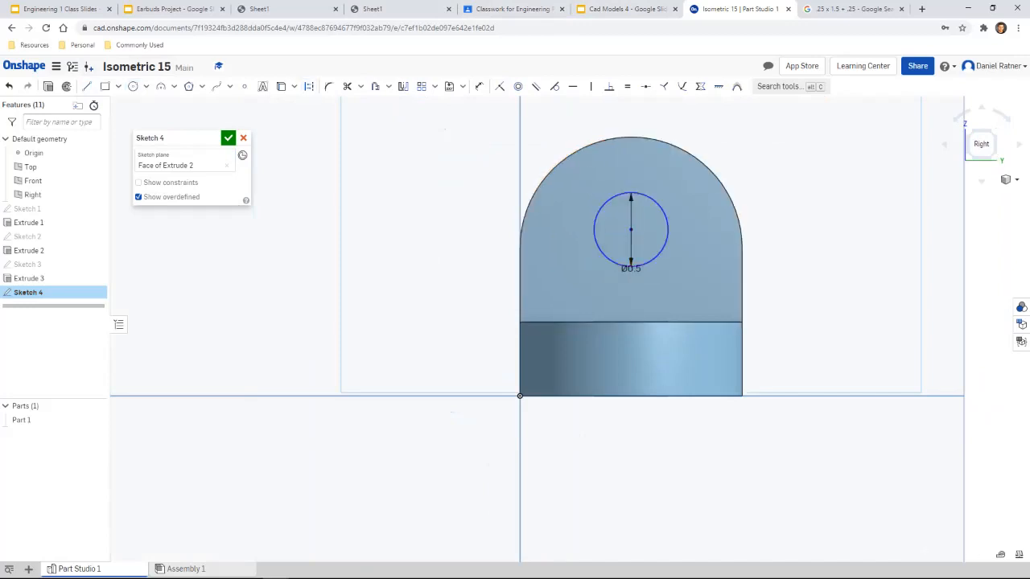
Step: Cut the circle through the upright with a 1 in blind Extrude in Remove mode
key(shift+e)
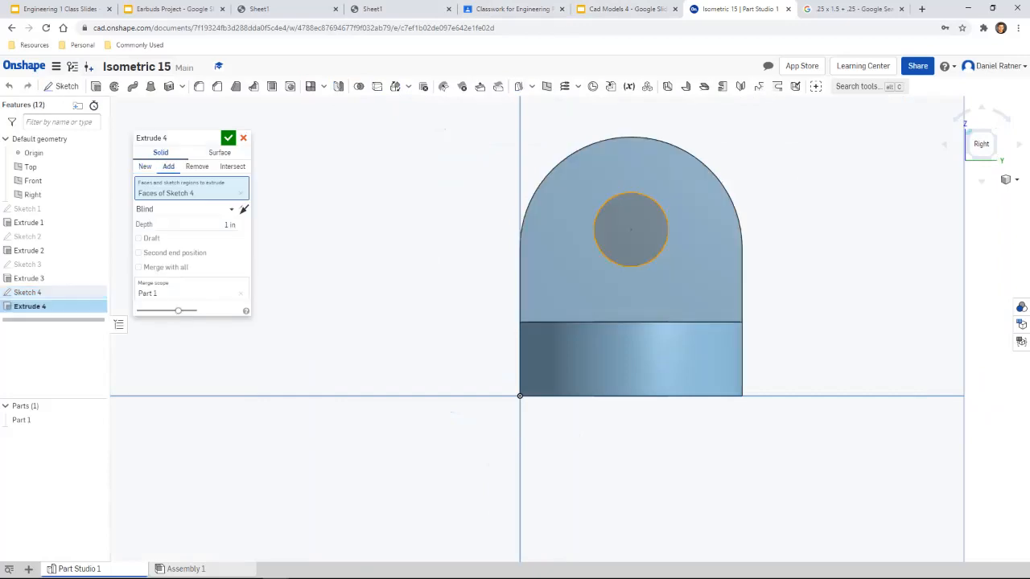
key(shift+7)
click(197, 166)
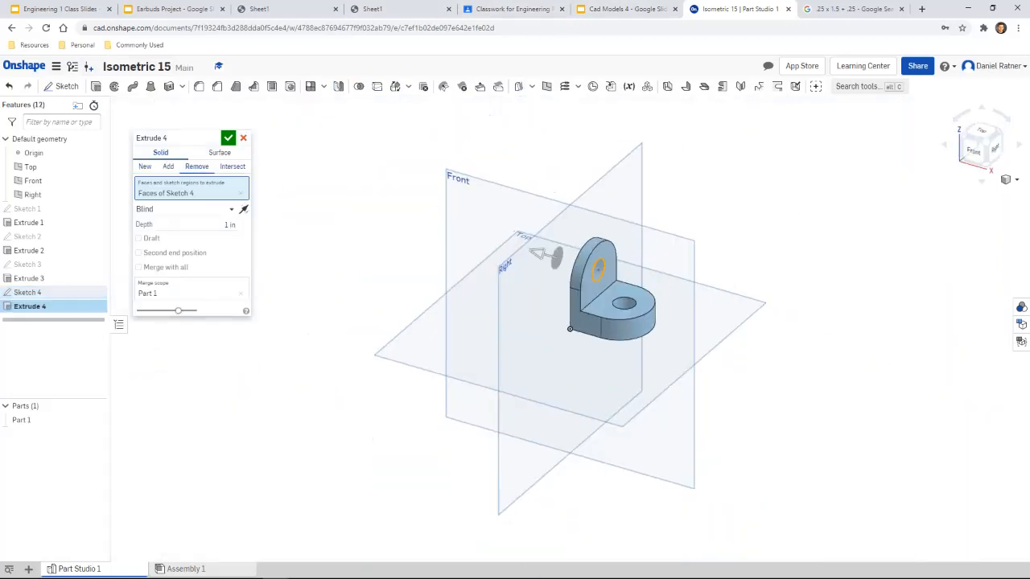
click(229, 137)
Step: Mirror the whole part across the upright's flat back face, joining the copy to the original as one part
scroll(662, 296, up, 3)
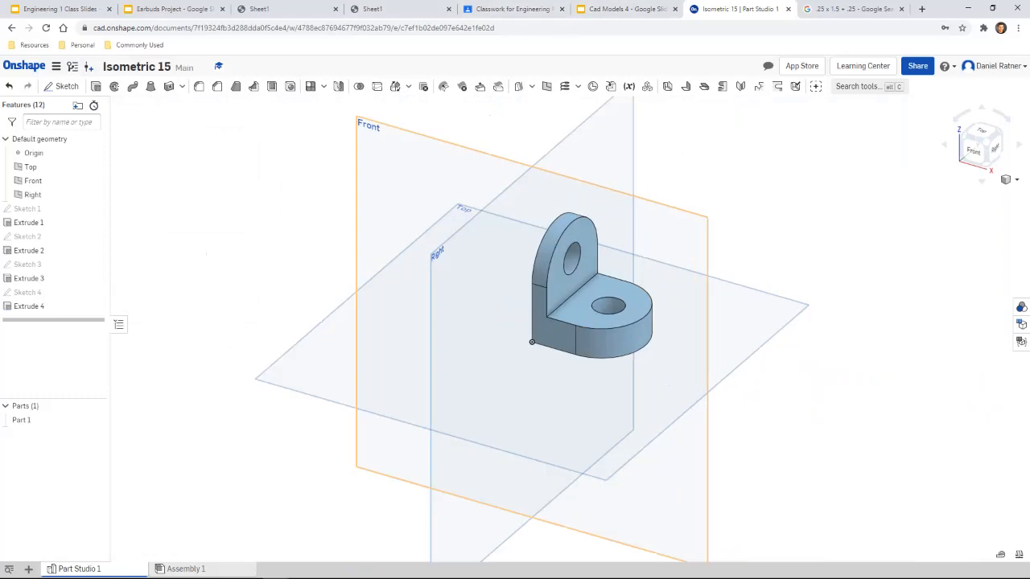
middle_drag(507, 350, 565, 376)
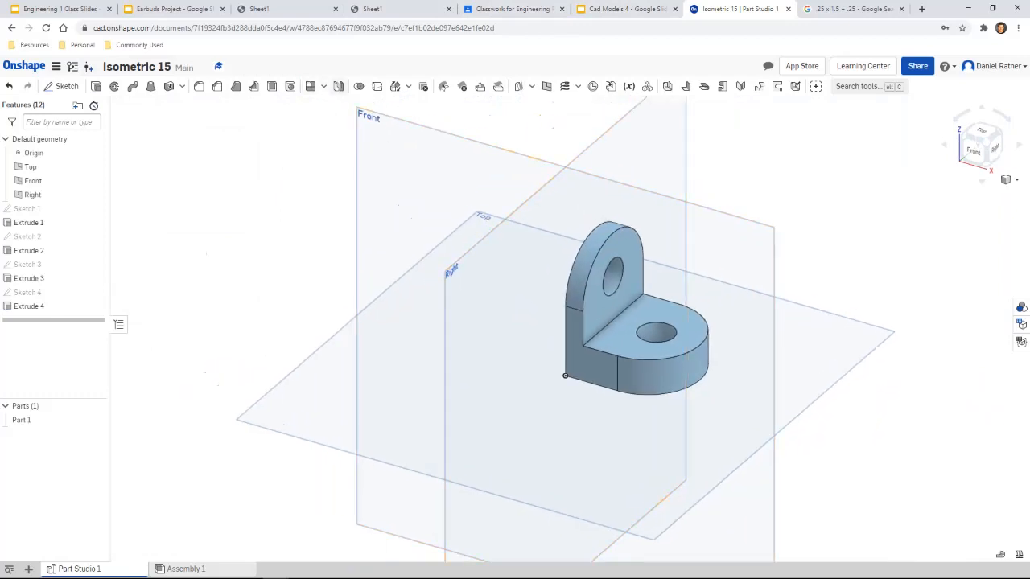
click(338, 86)
right_drag(483, 338, 636, 334)
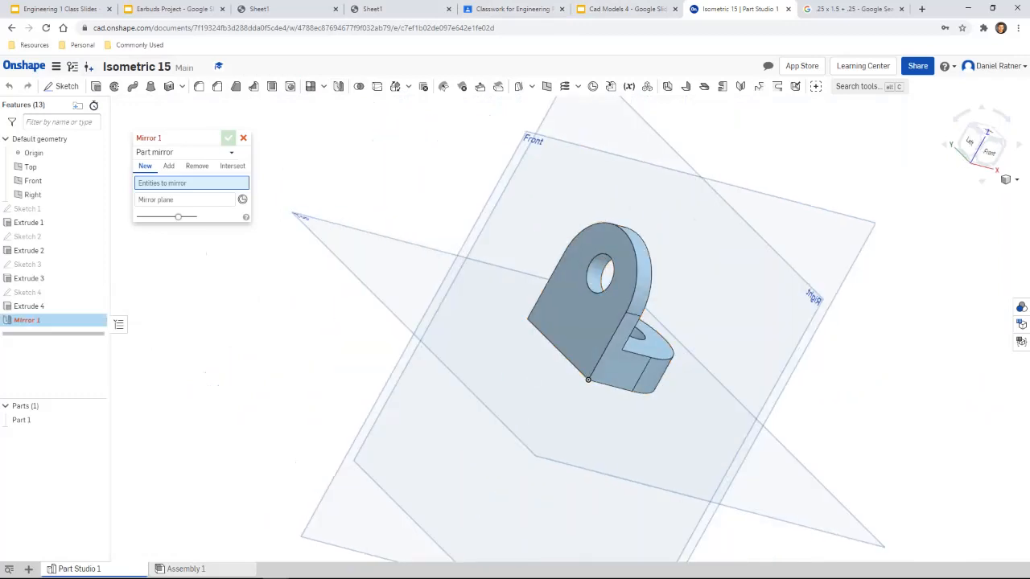
click(185, 199)
click(581, 322)
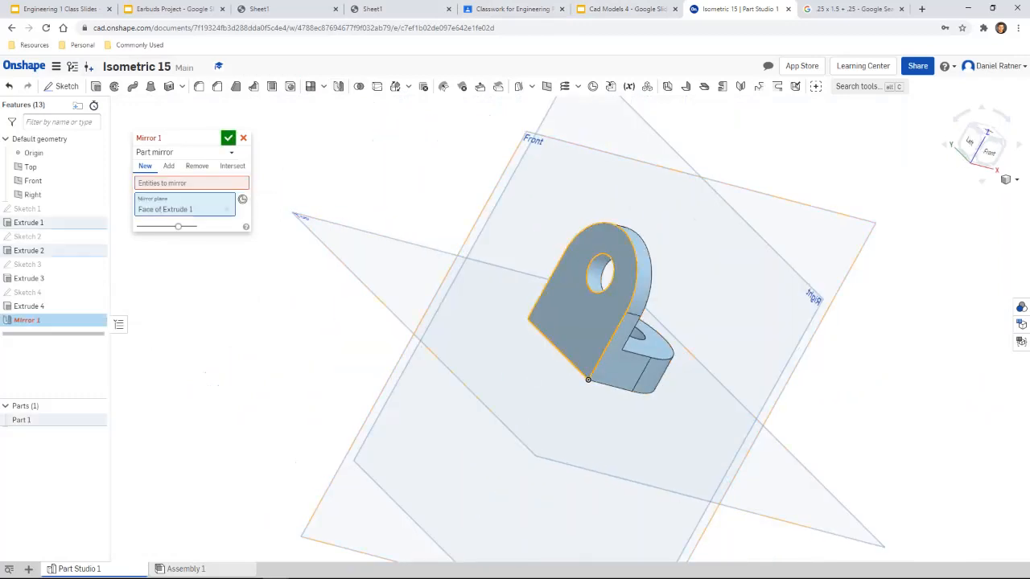
click(191, 182)
middle_drag(588, 322, 544, 318)
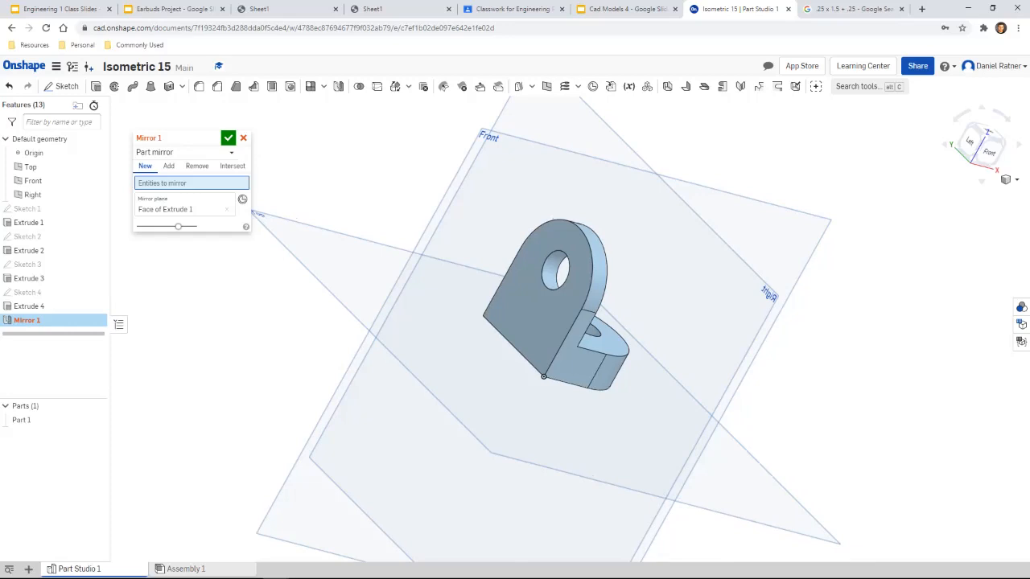
click(544, 376)
key(Return)
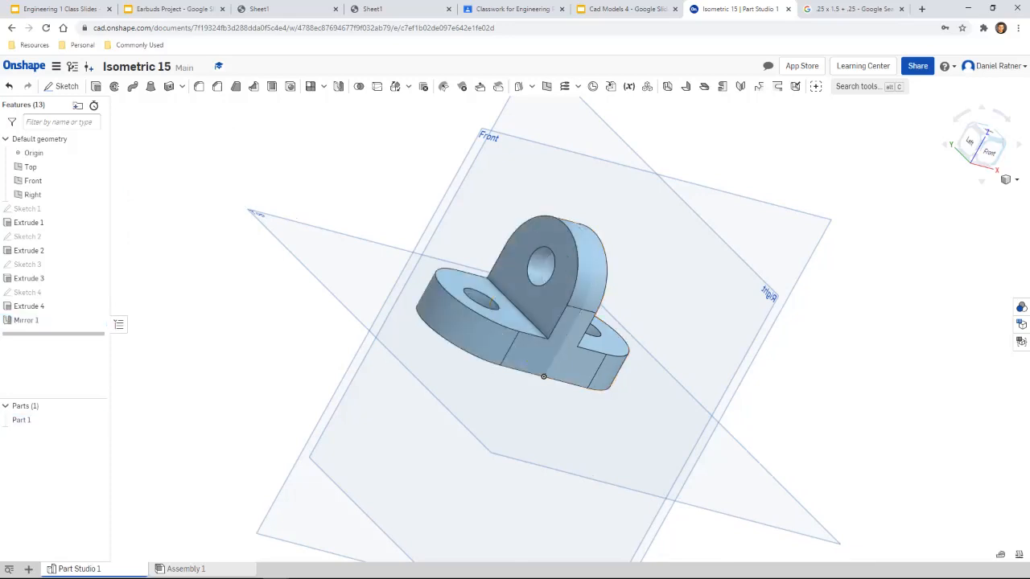
key(shift+7)
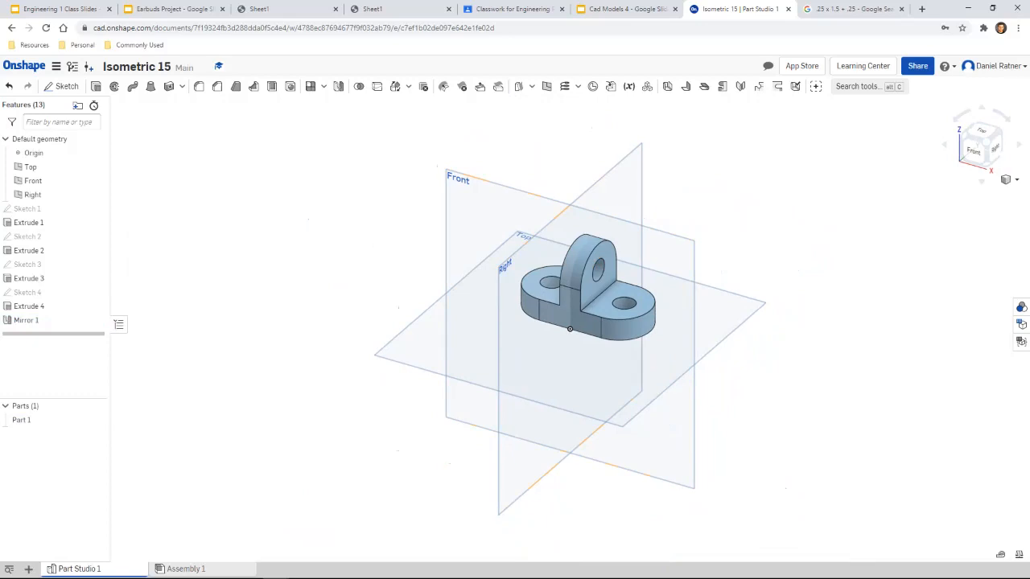